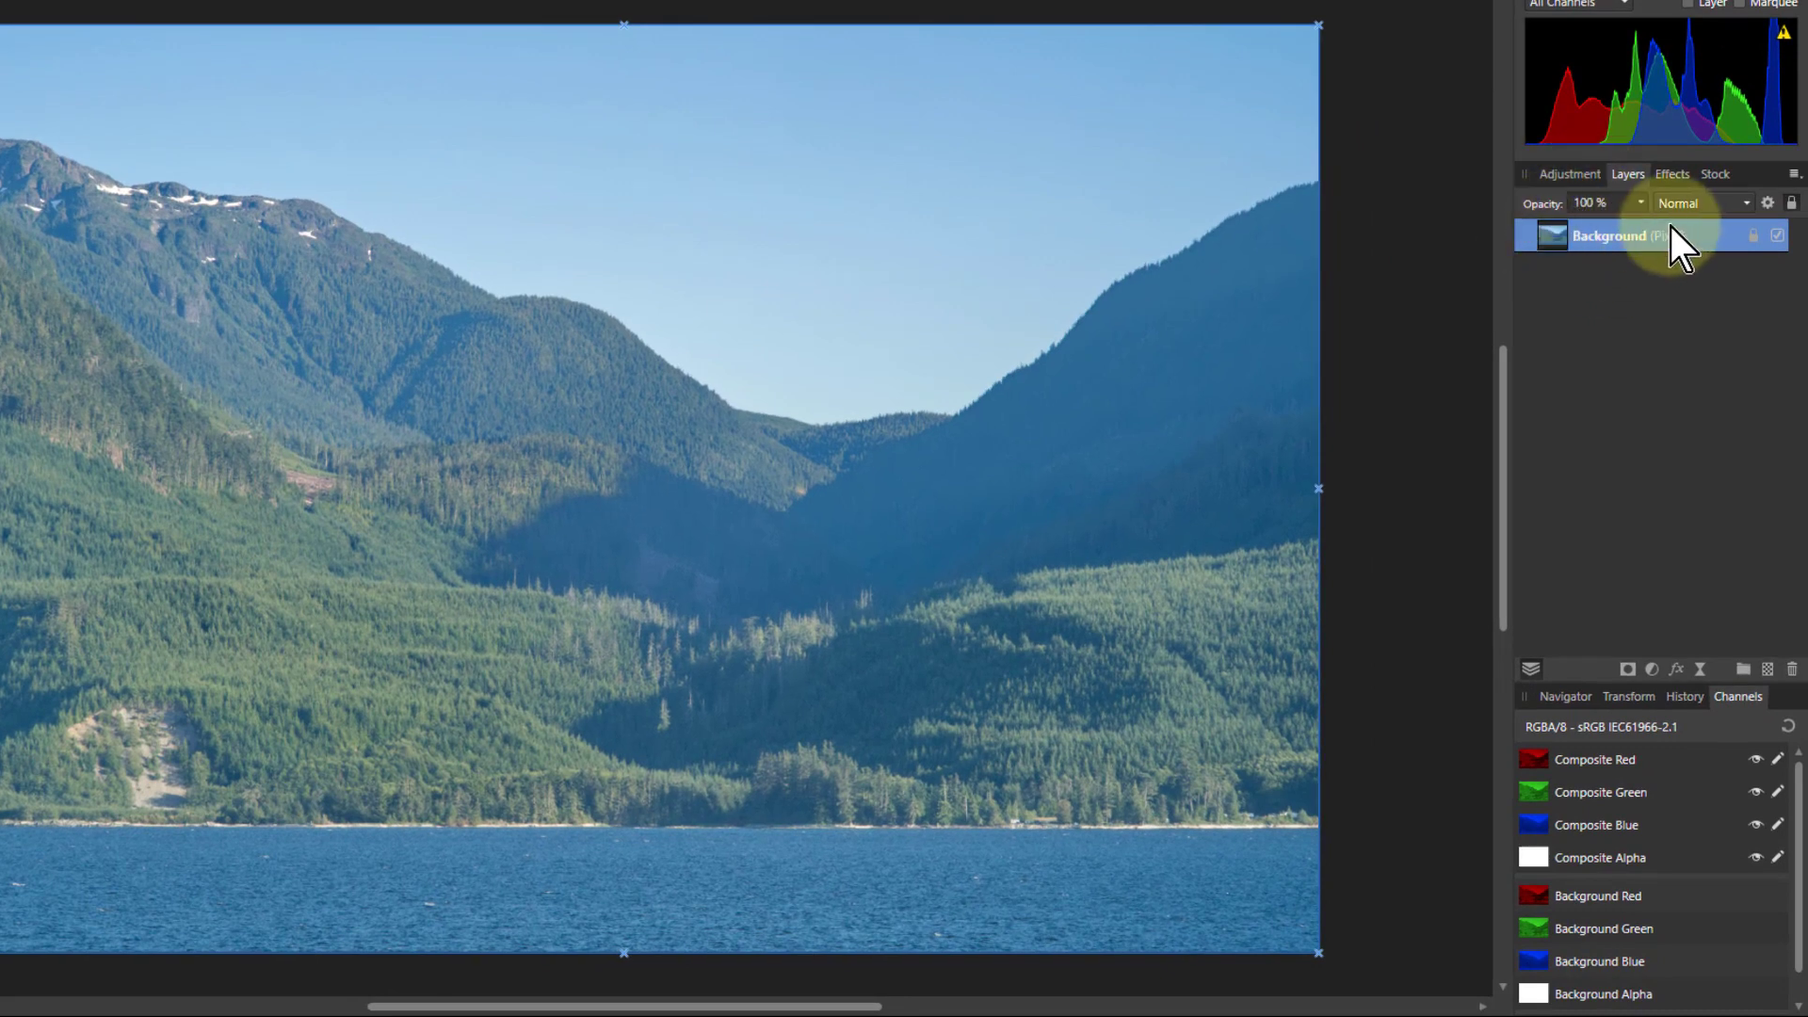
Step: Add a Channel Mixer adjustment with Grey output to render the lake photo in black and white
click(1414, 203)
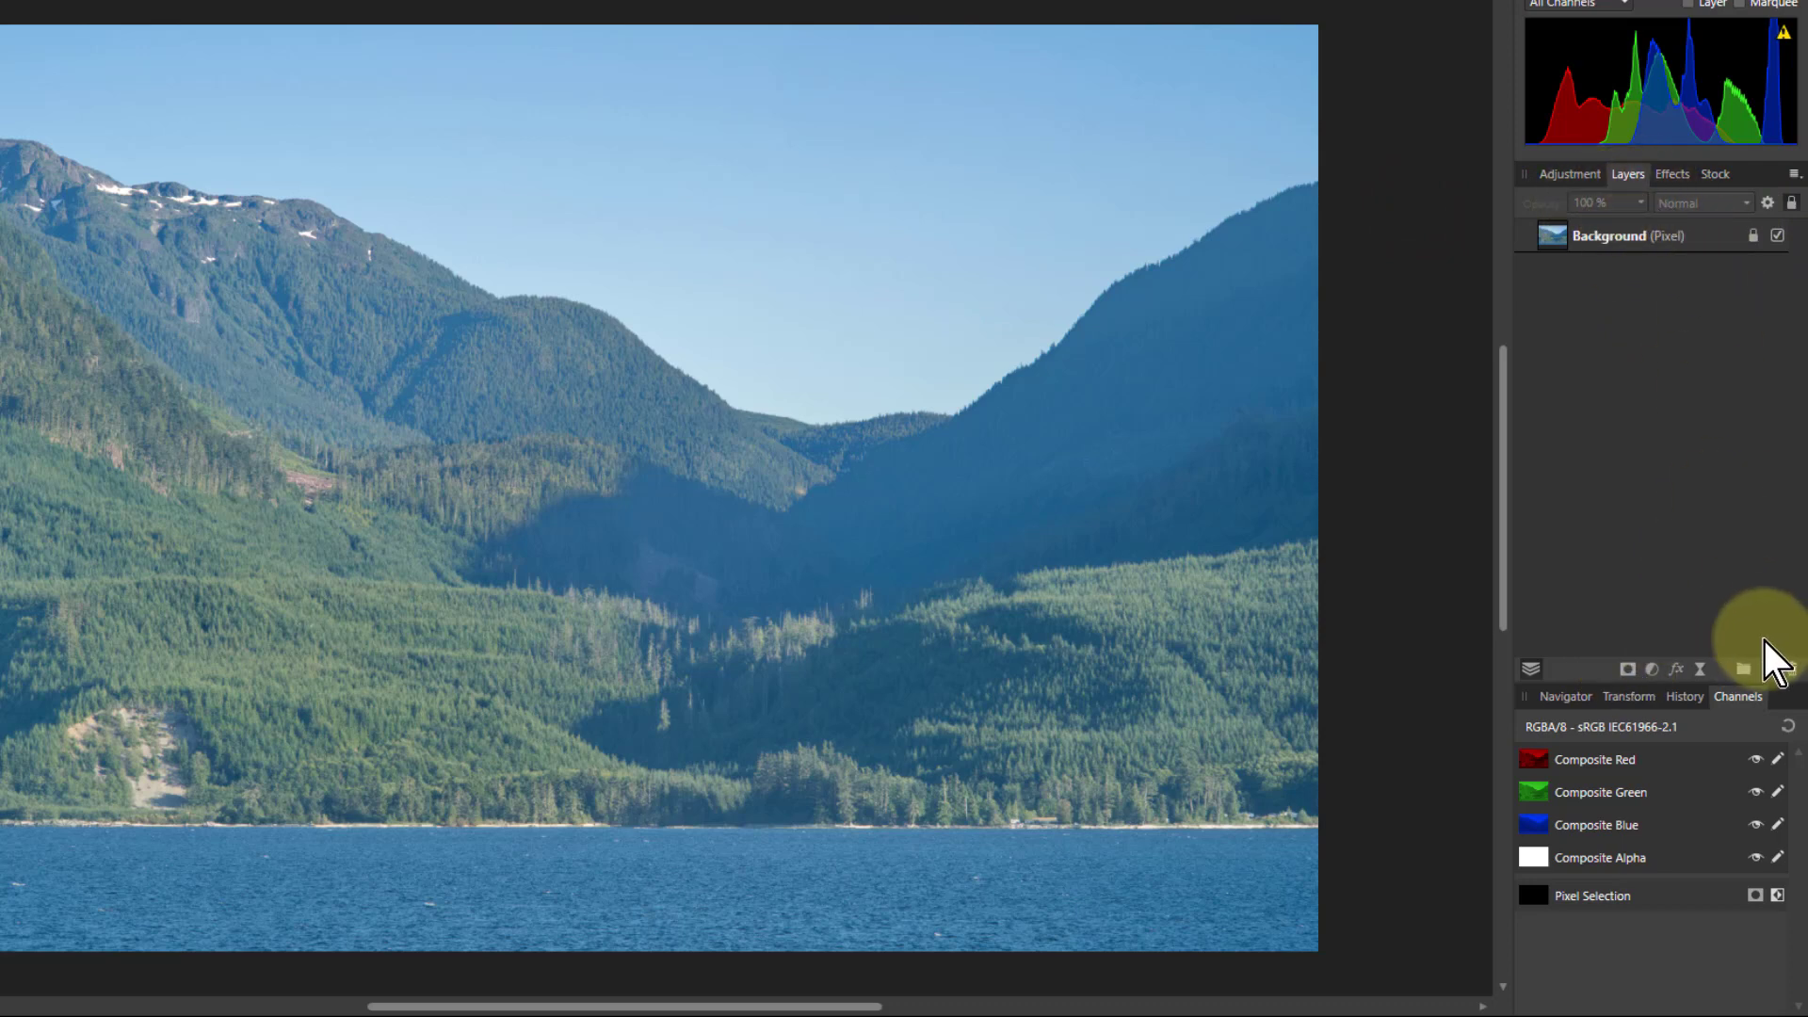
click(1652, 671)
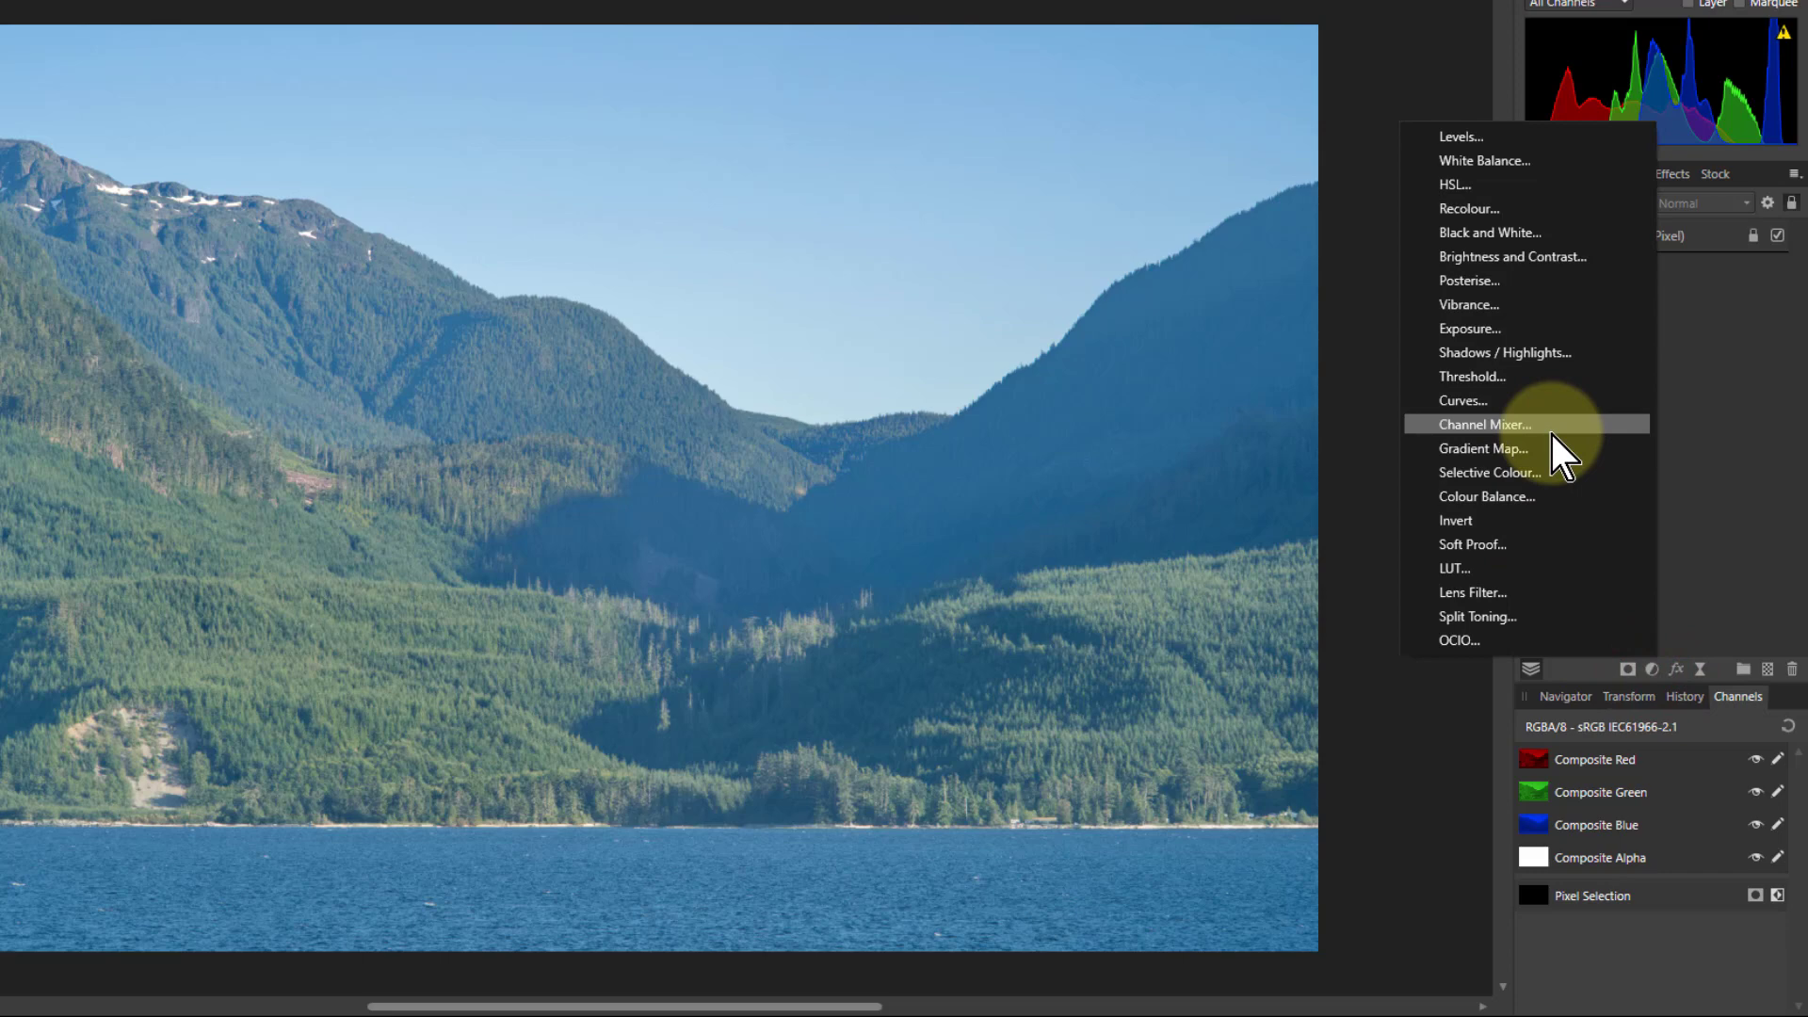
click(1469, 424)
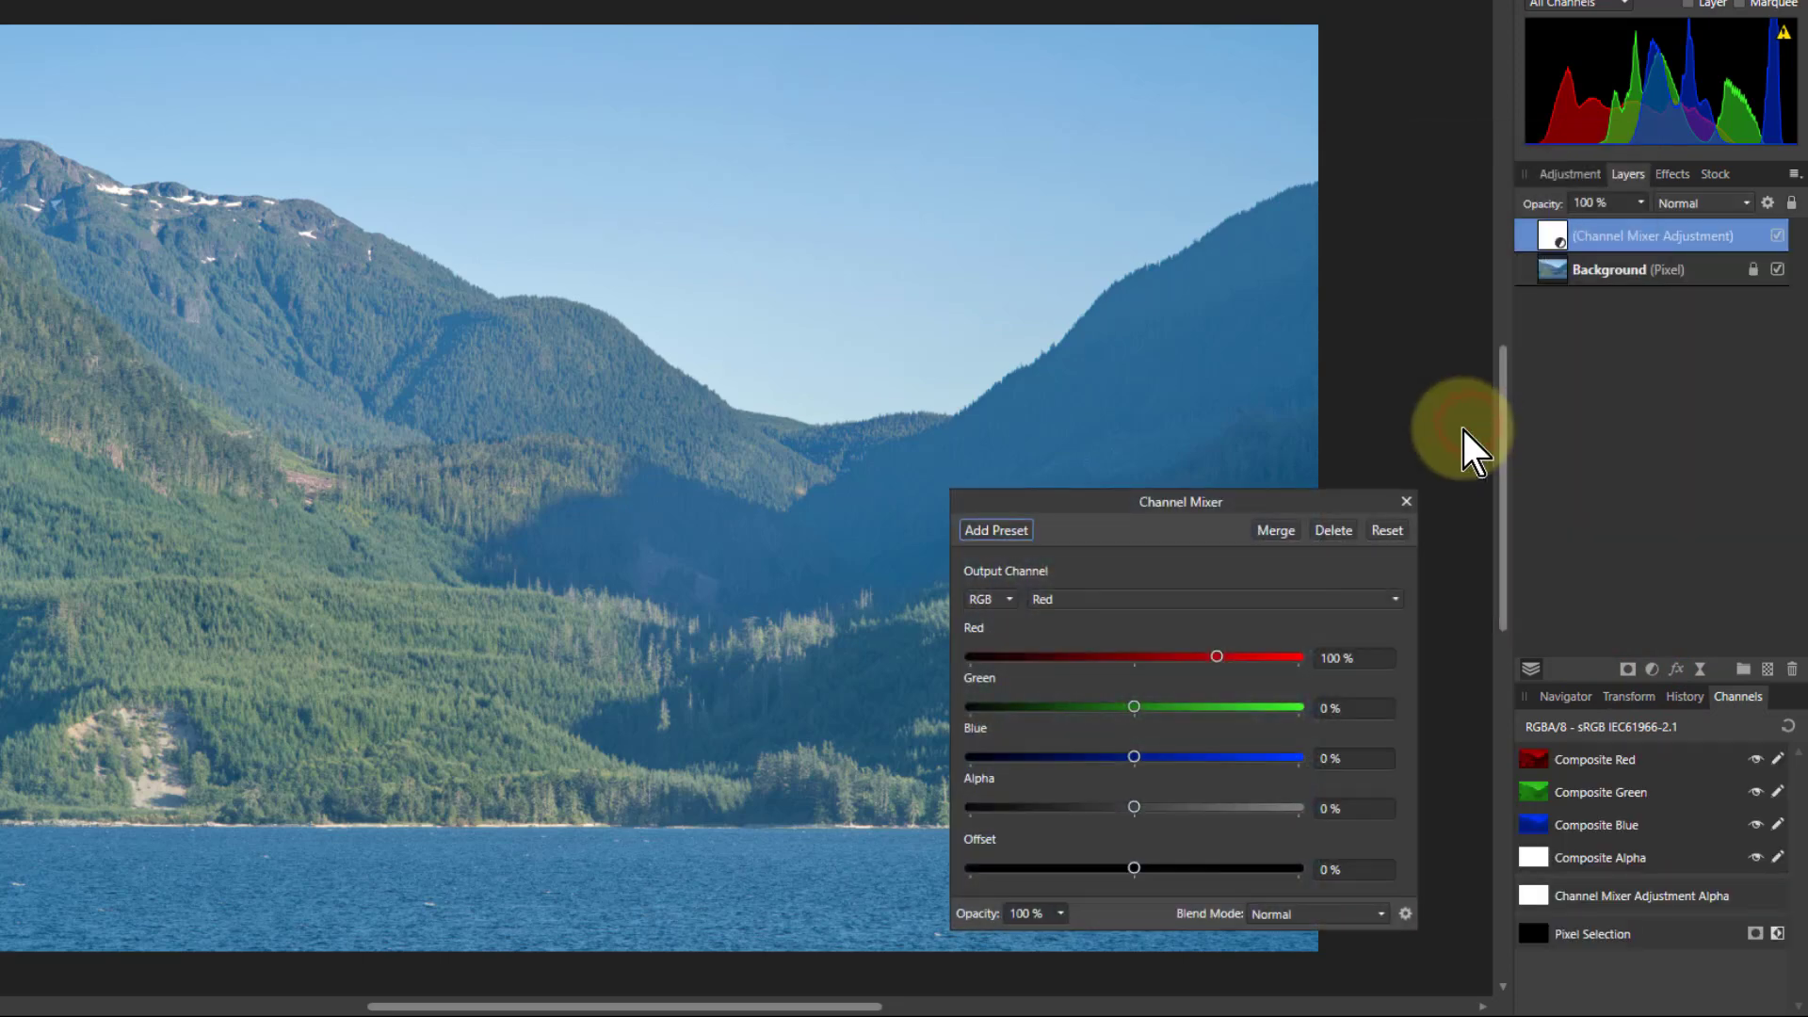
click(980, 602)
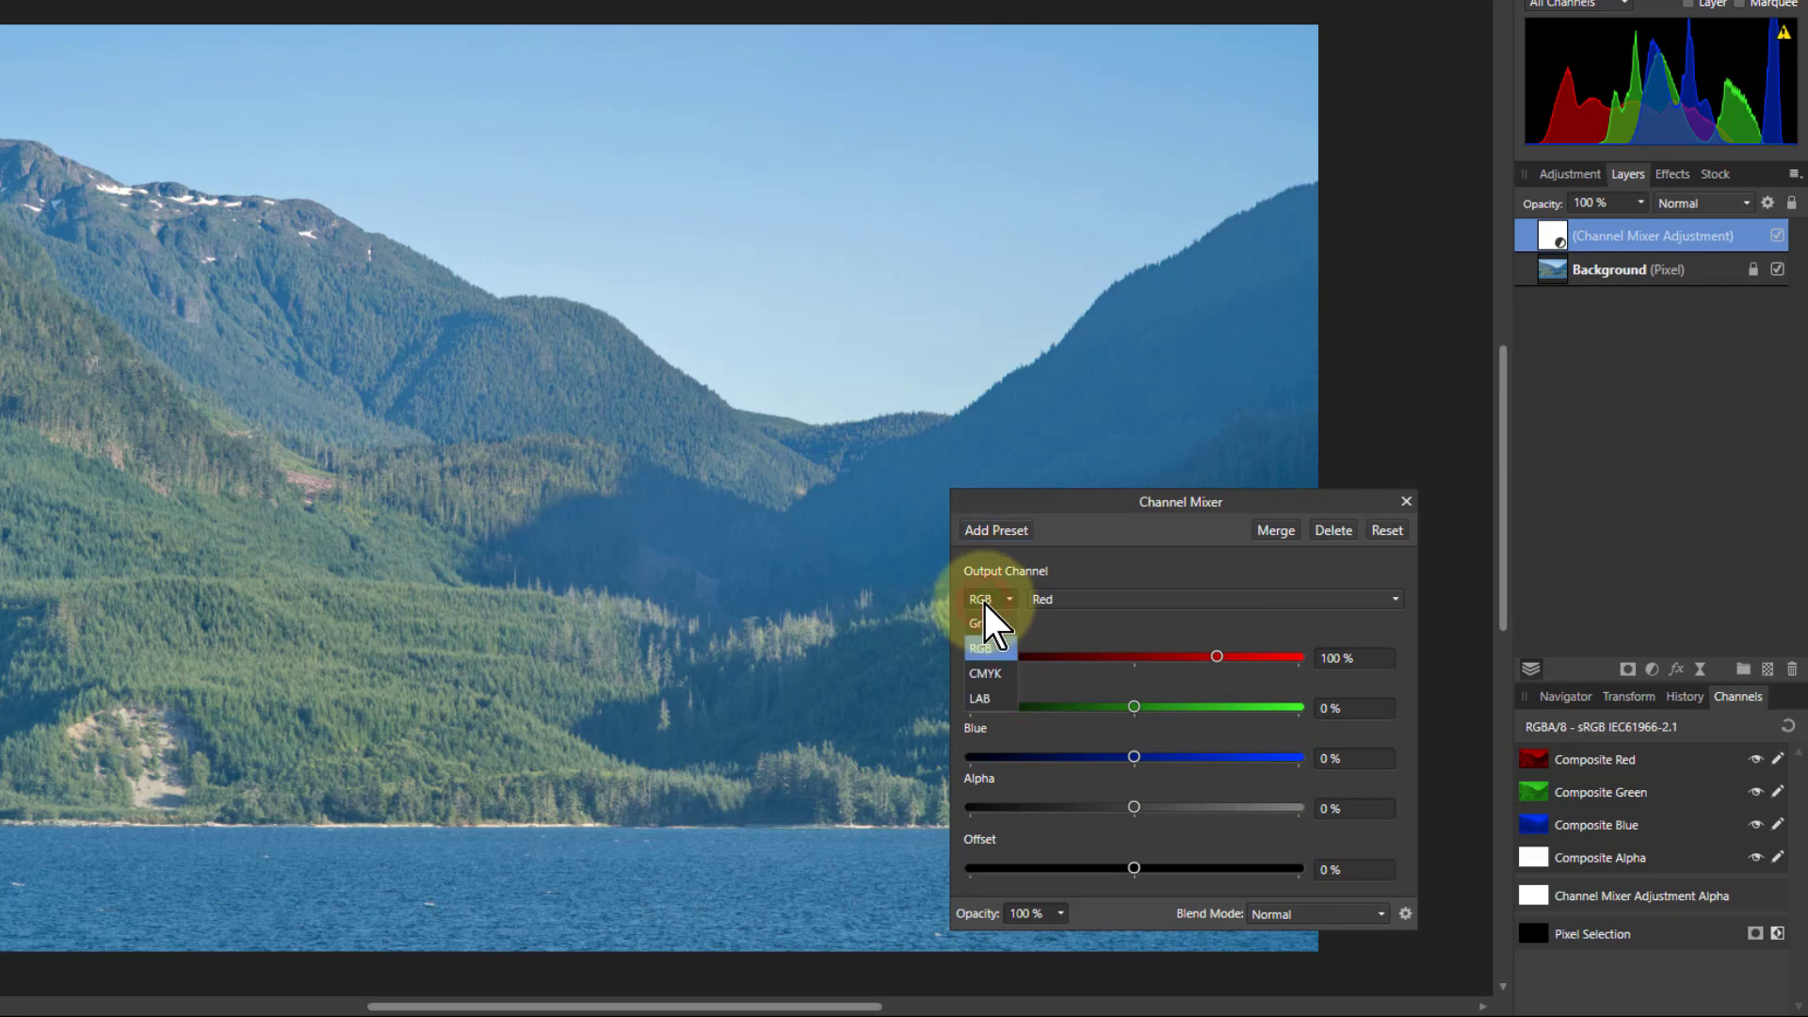
click(988, 647)
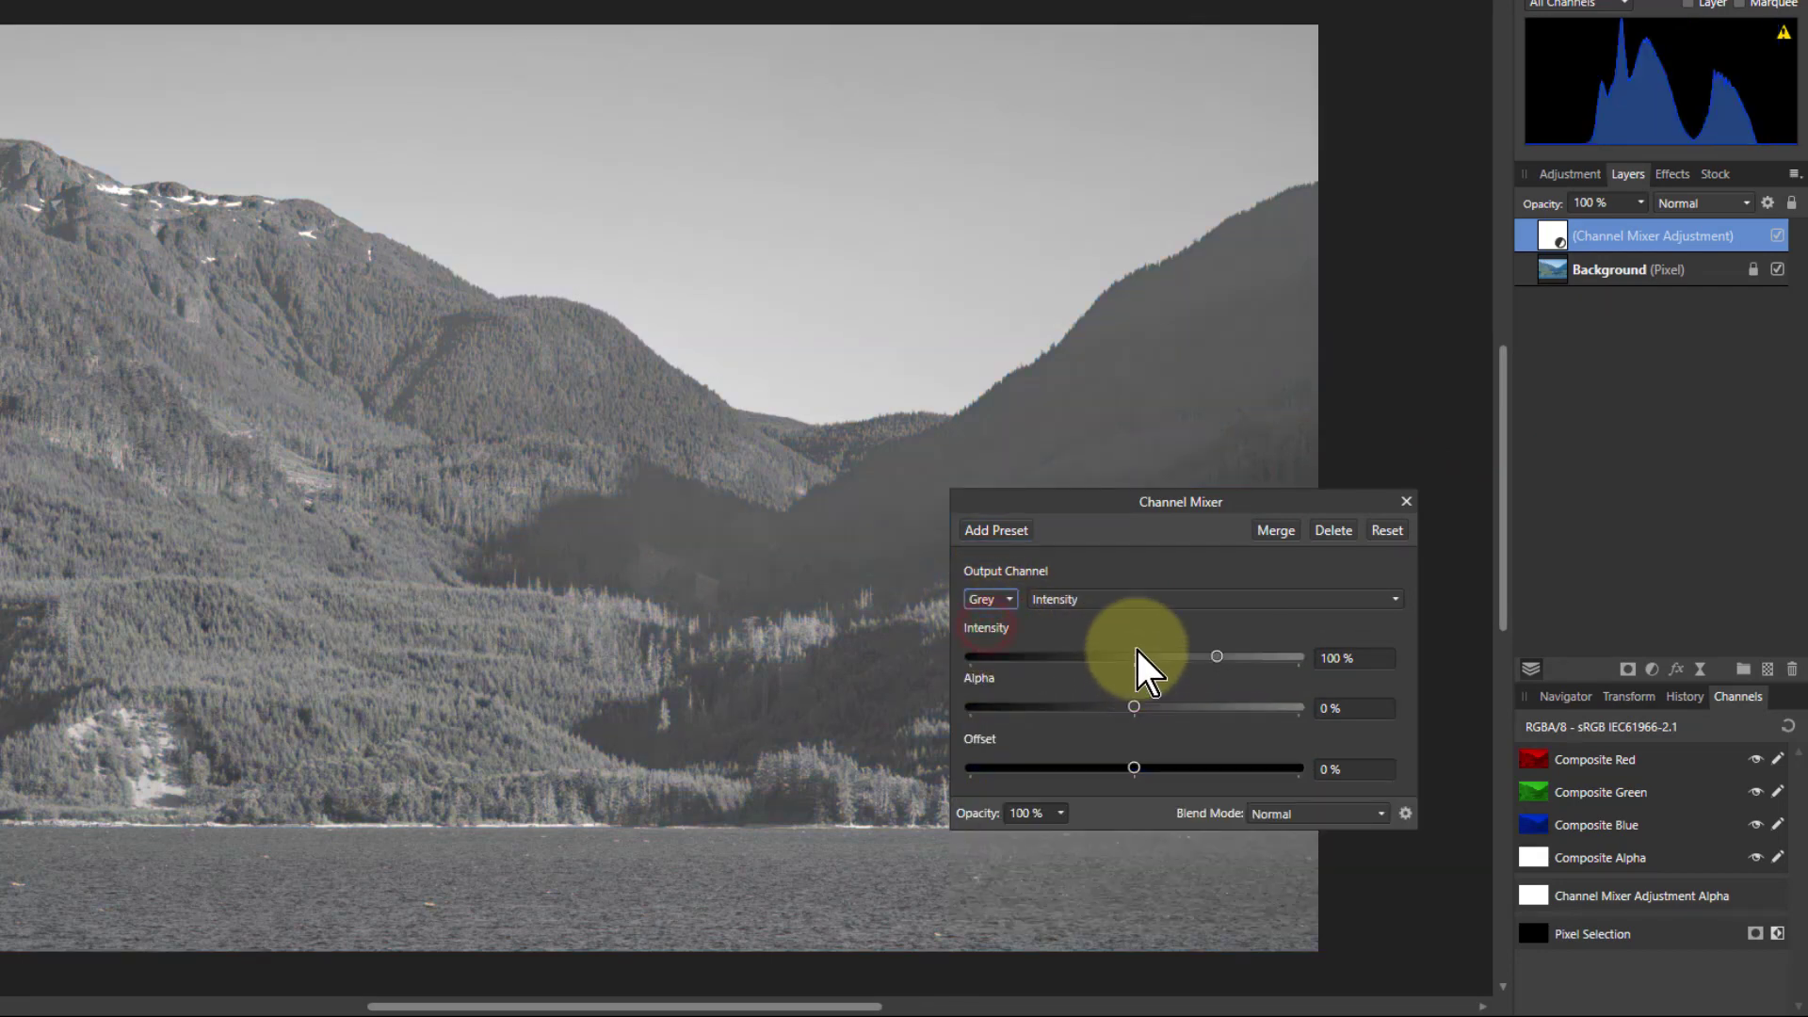
click(1405, 502)
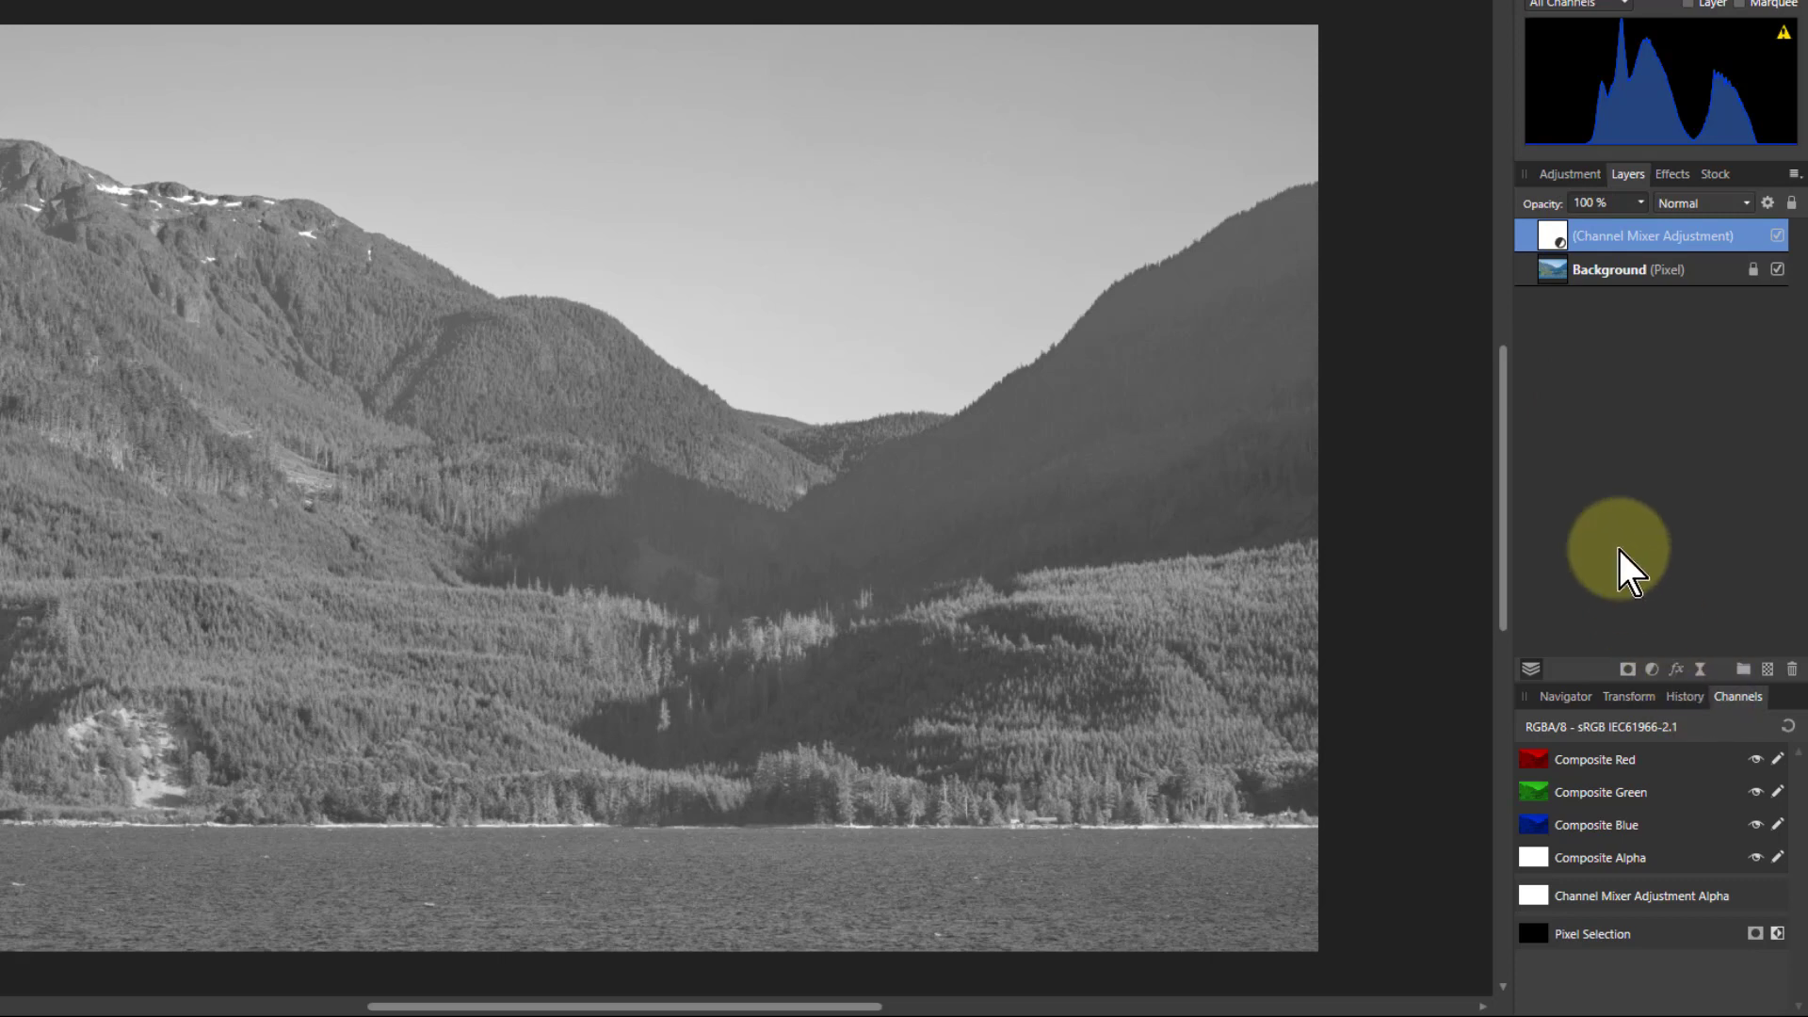
click(1391, 412)
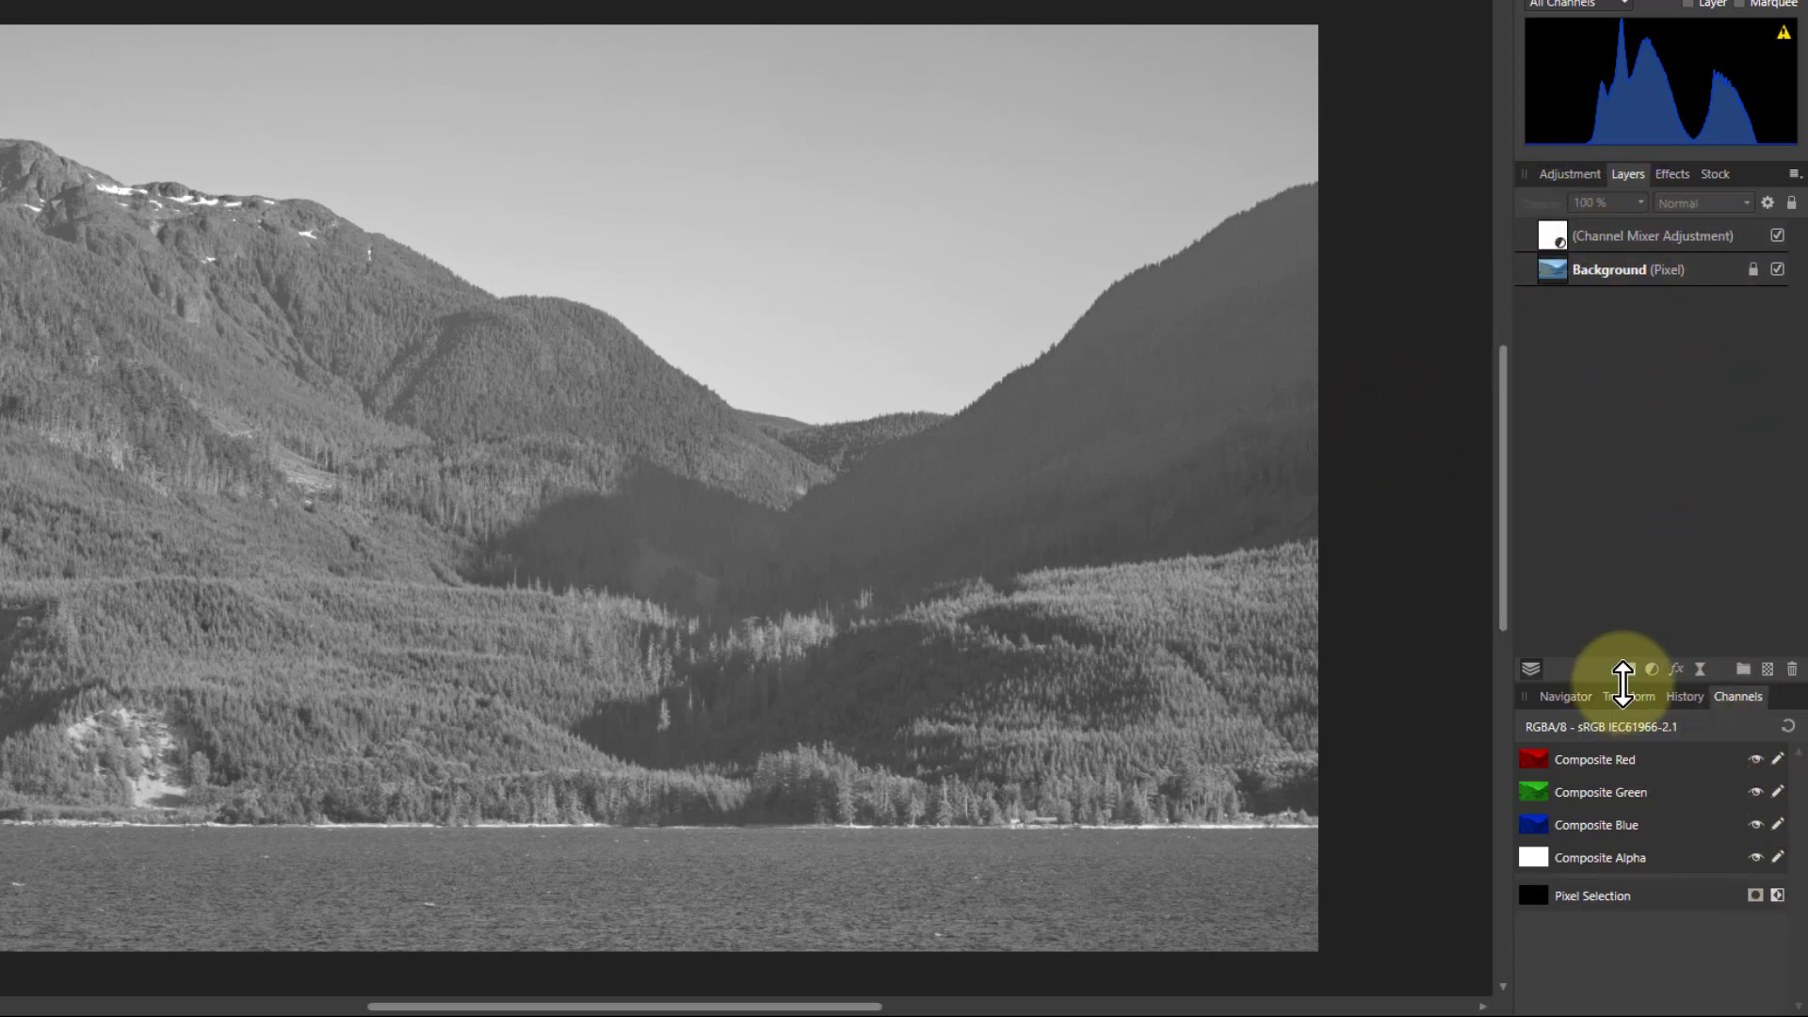
Step: Add a Posterise adjustment on top of the stack and set its levels to 11
click(1652, 669)
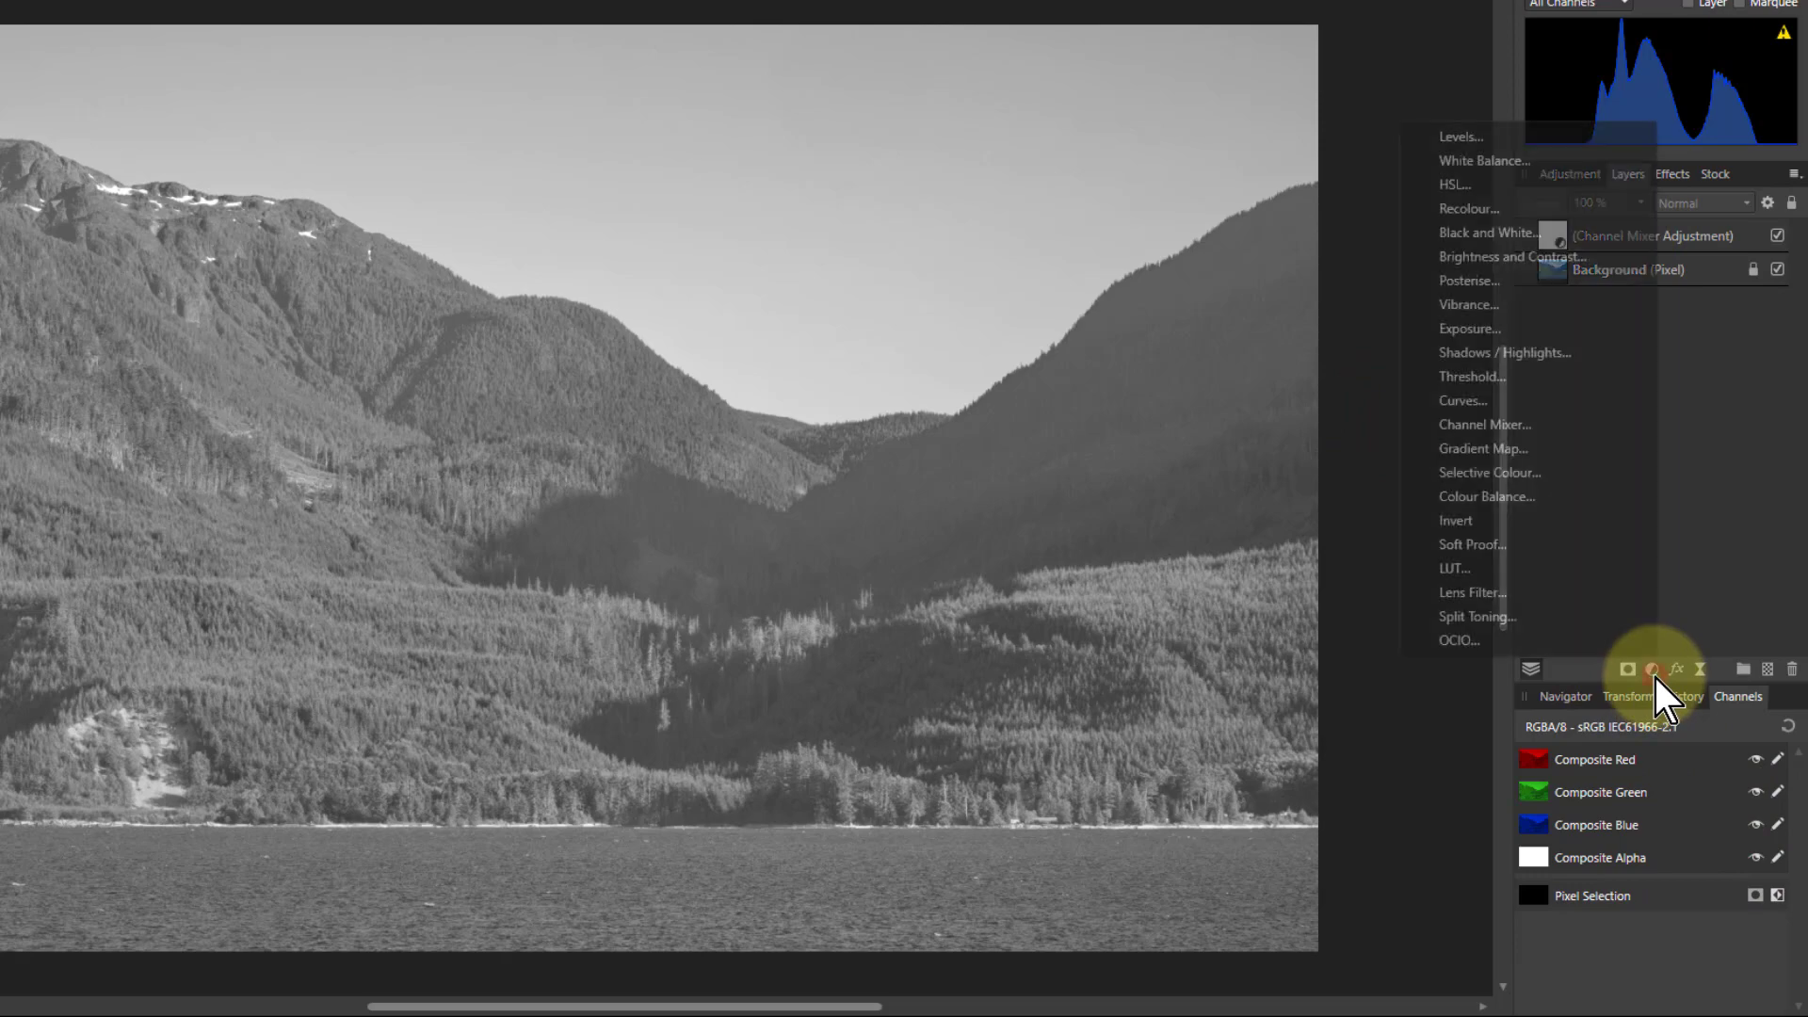
click(1483, 283)
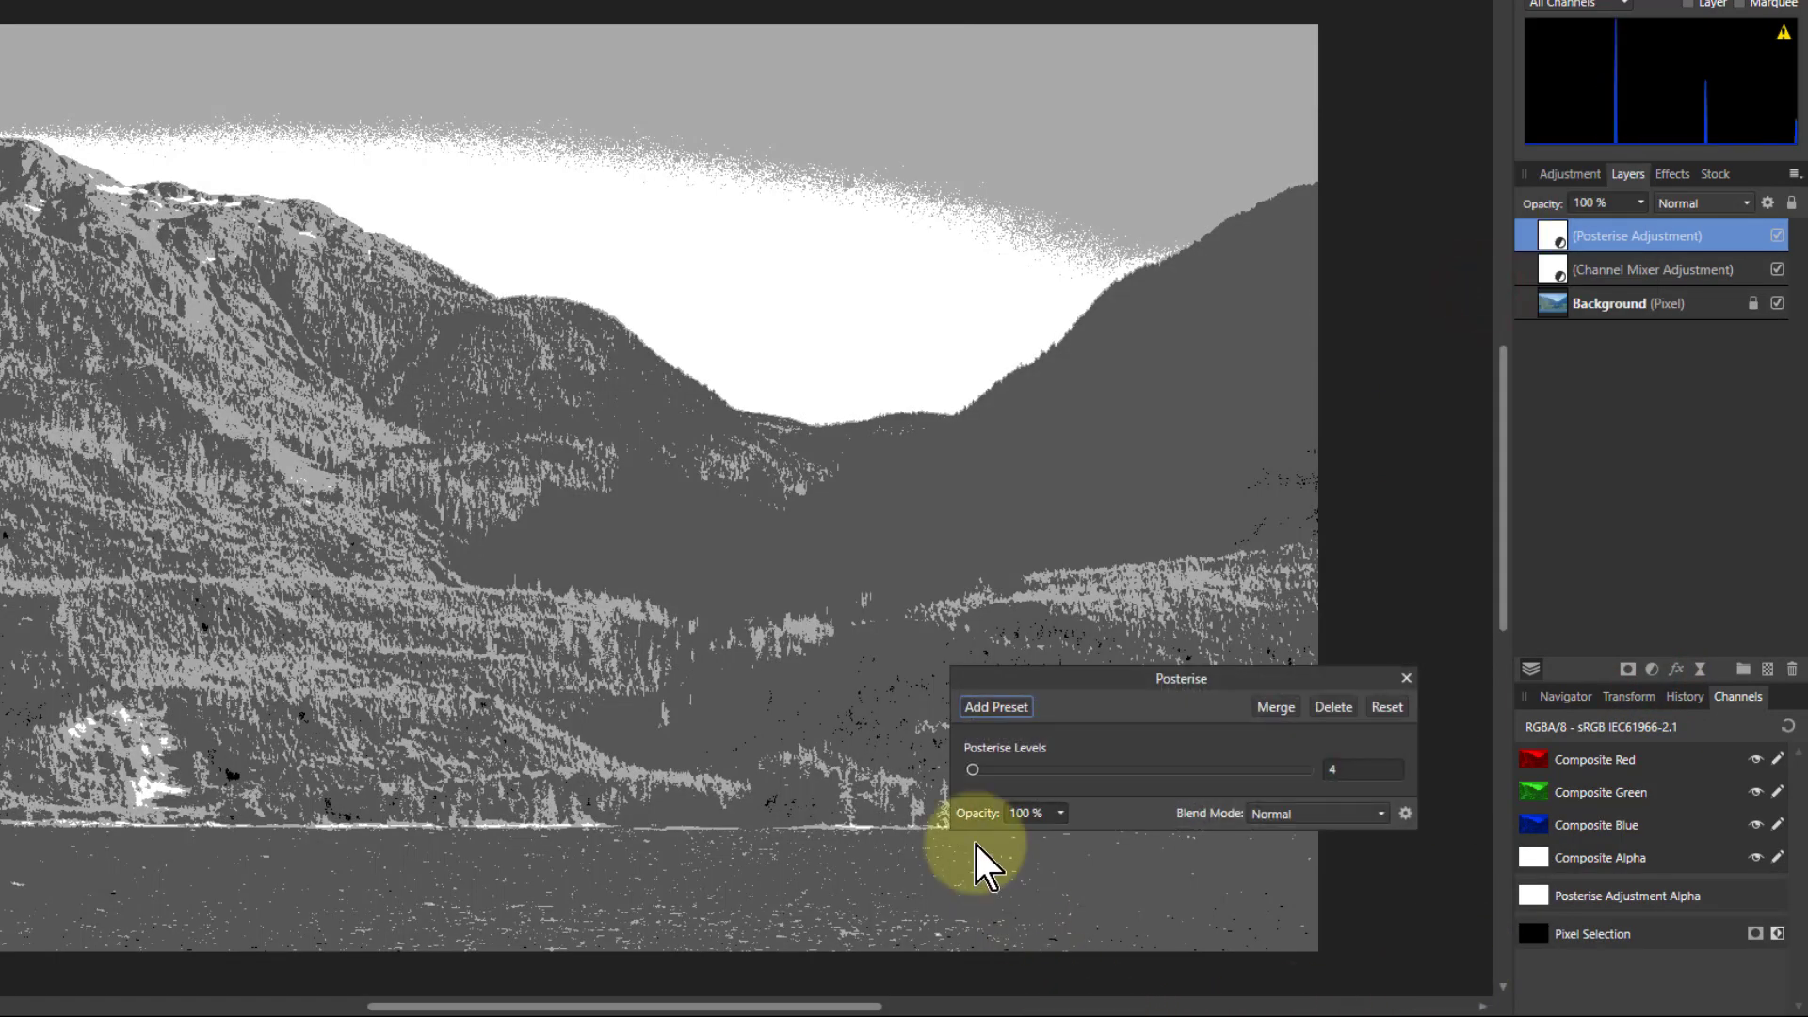
drag(975, 774, 983, 774)
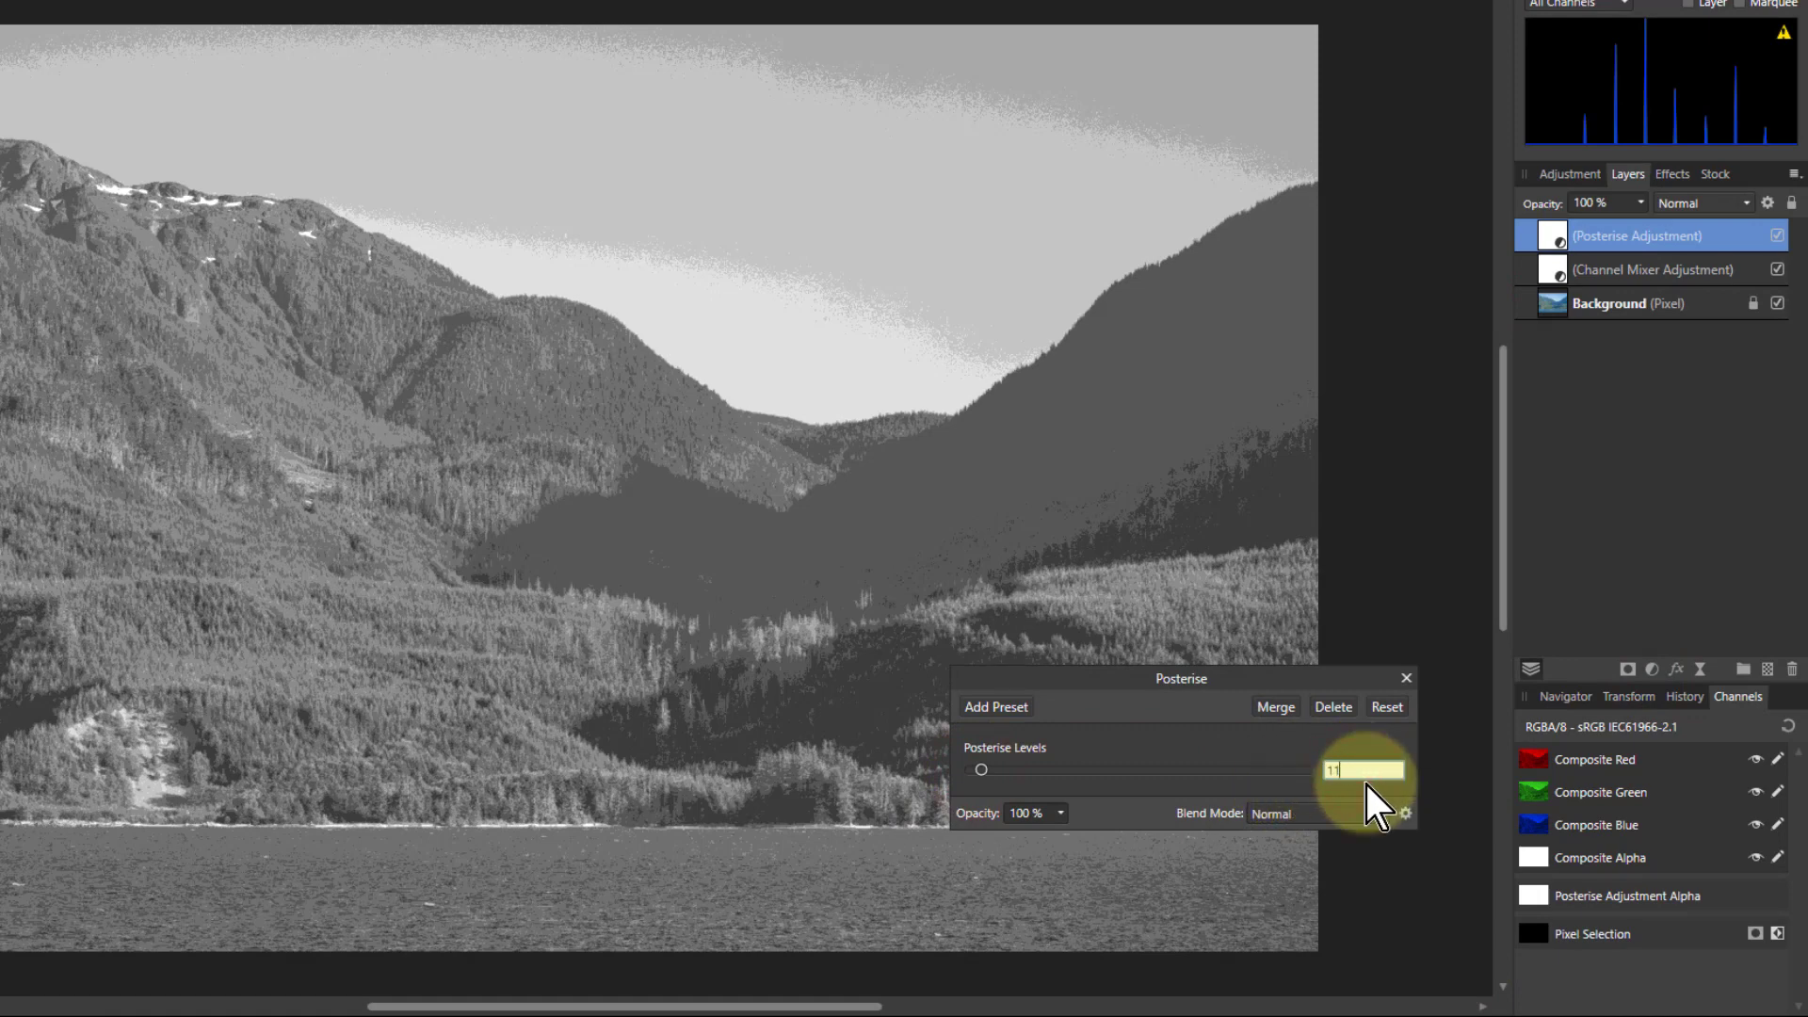
key(Return)
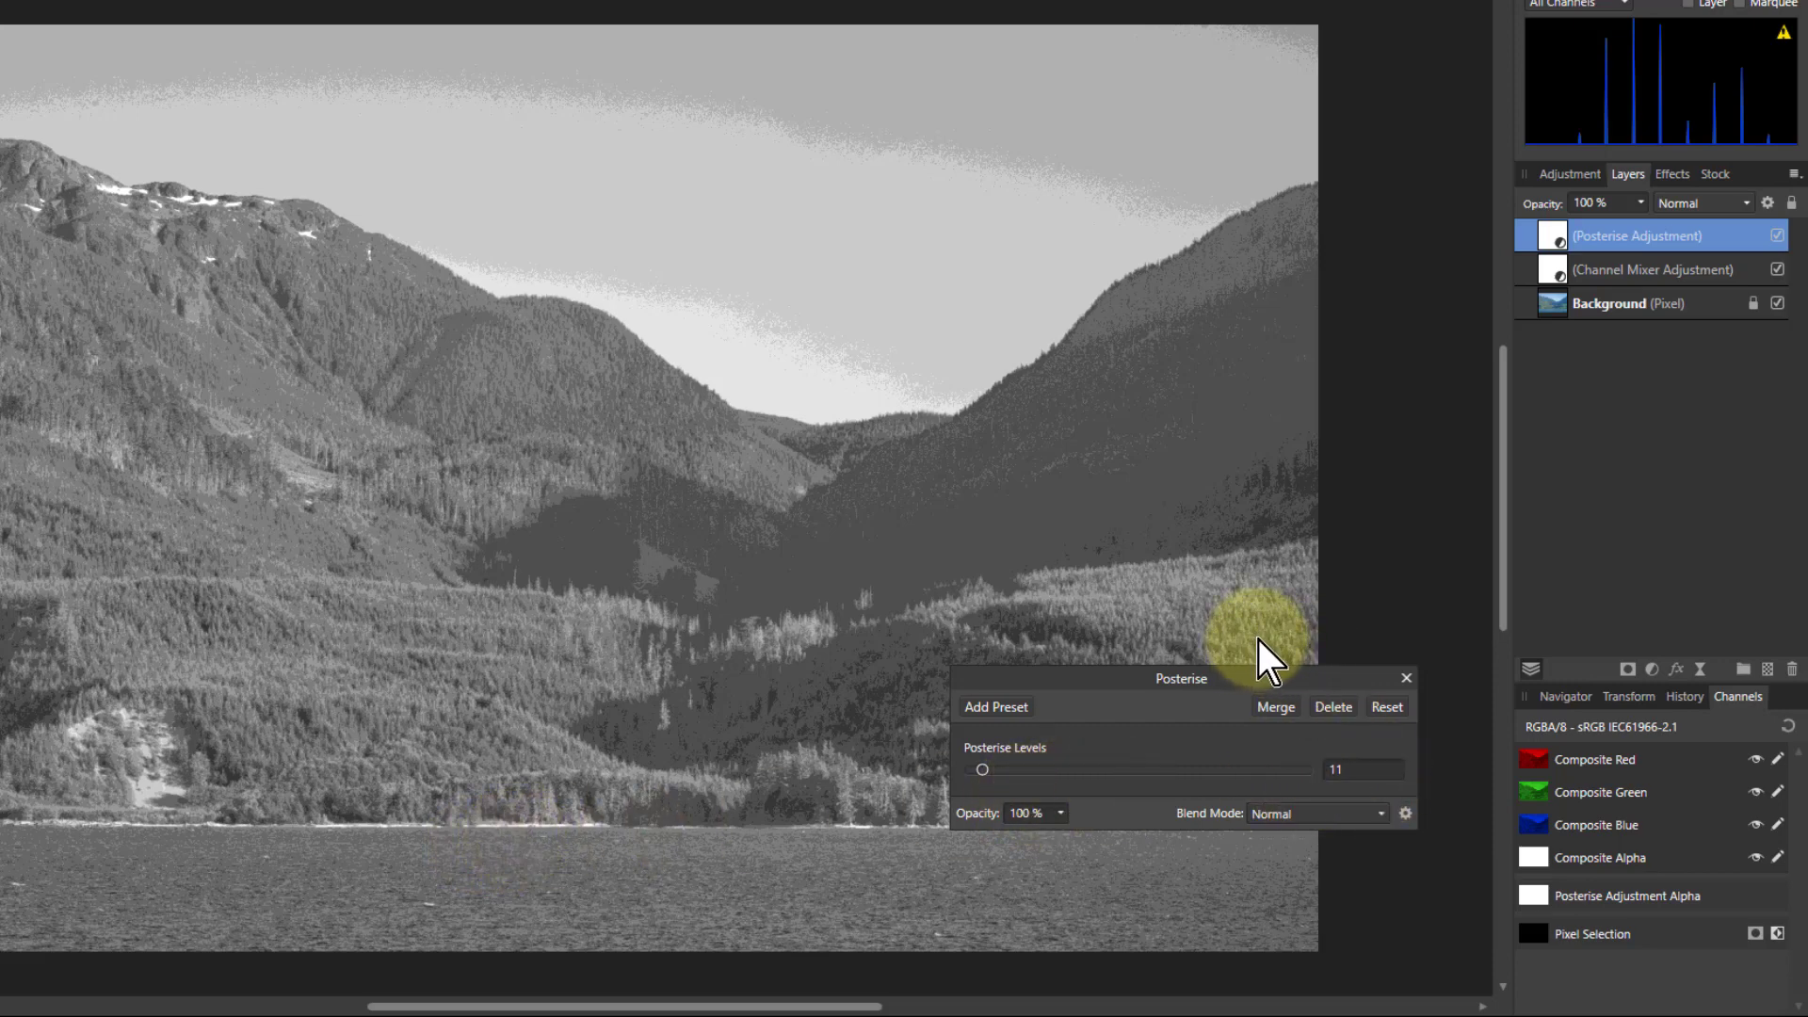
click(1407, 678)
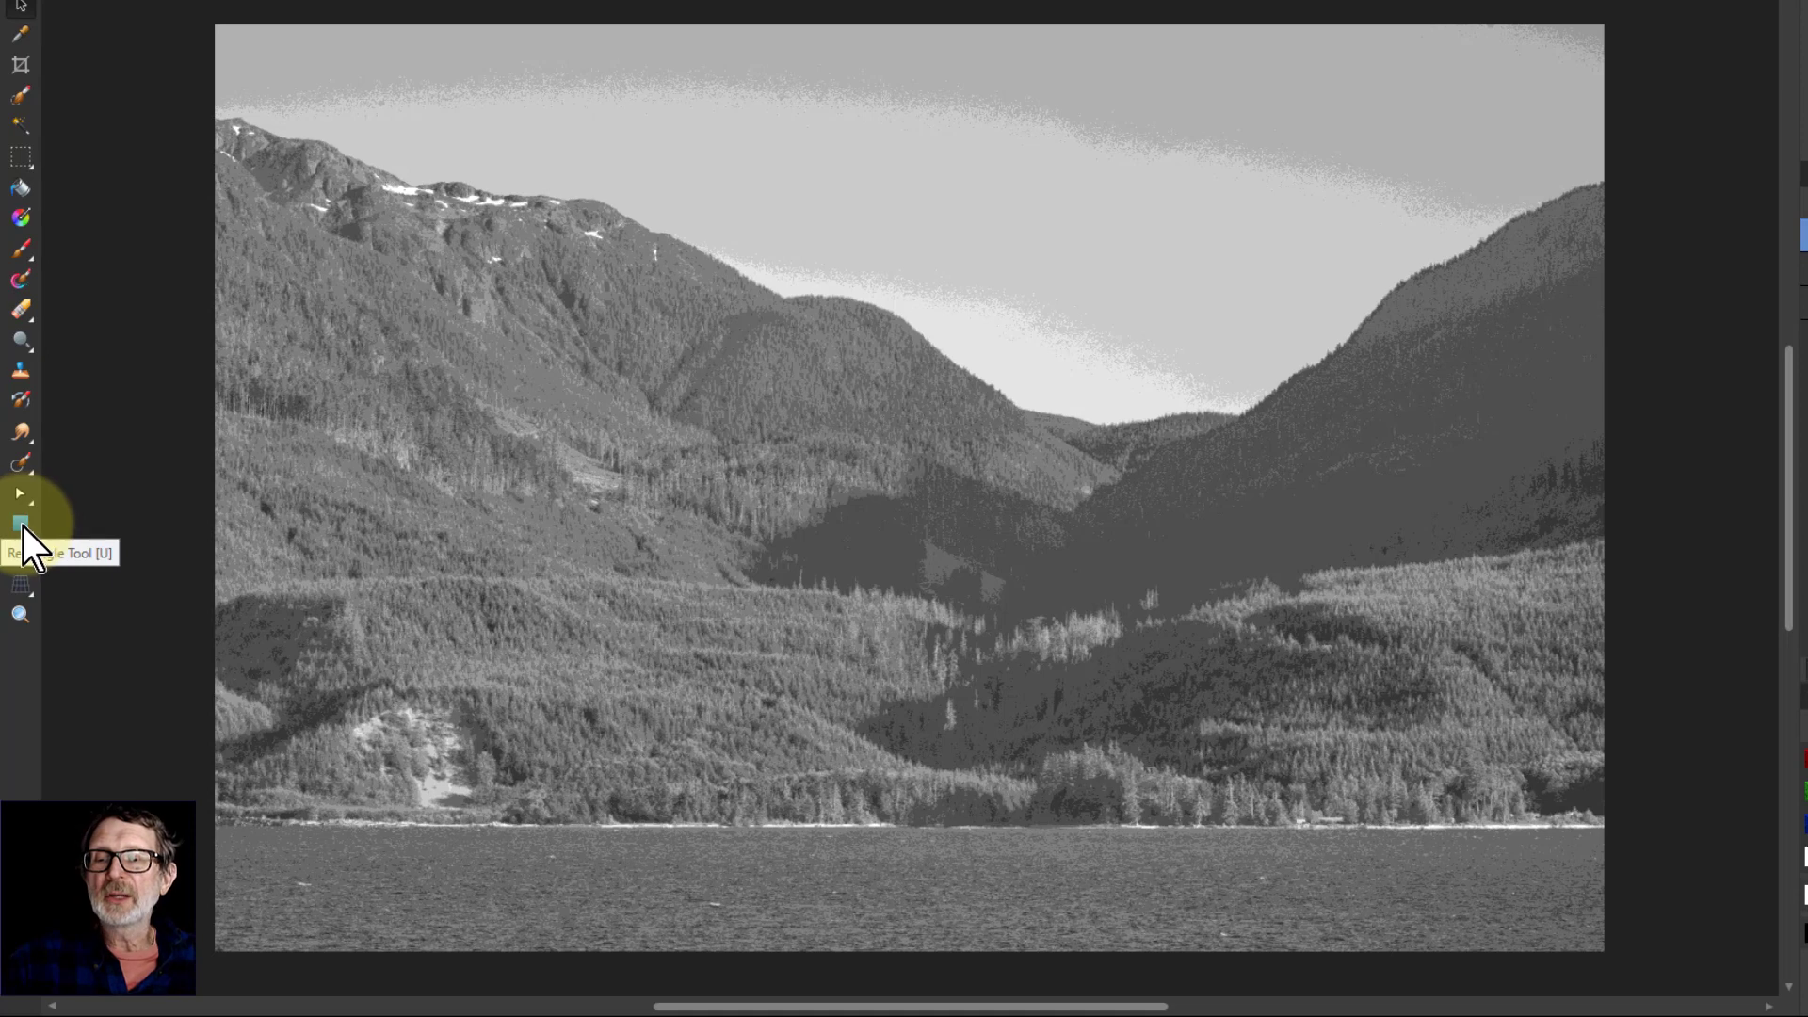
Step: Draw a wide rectangle across the sky and fill it with a black-to-white linear gradient
click(1635, 391)
click(22, 524)
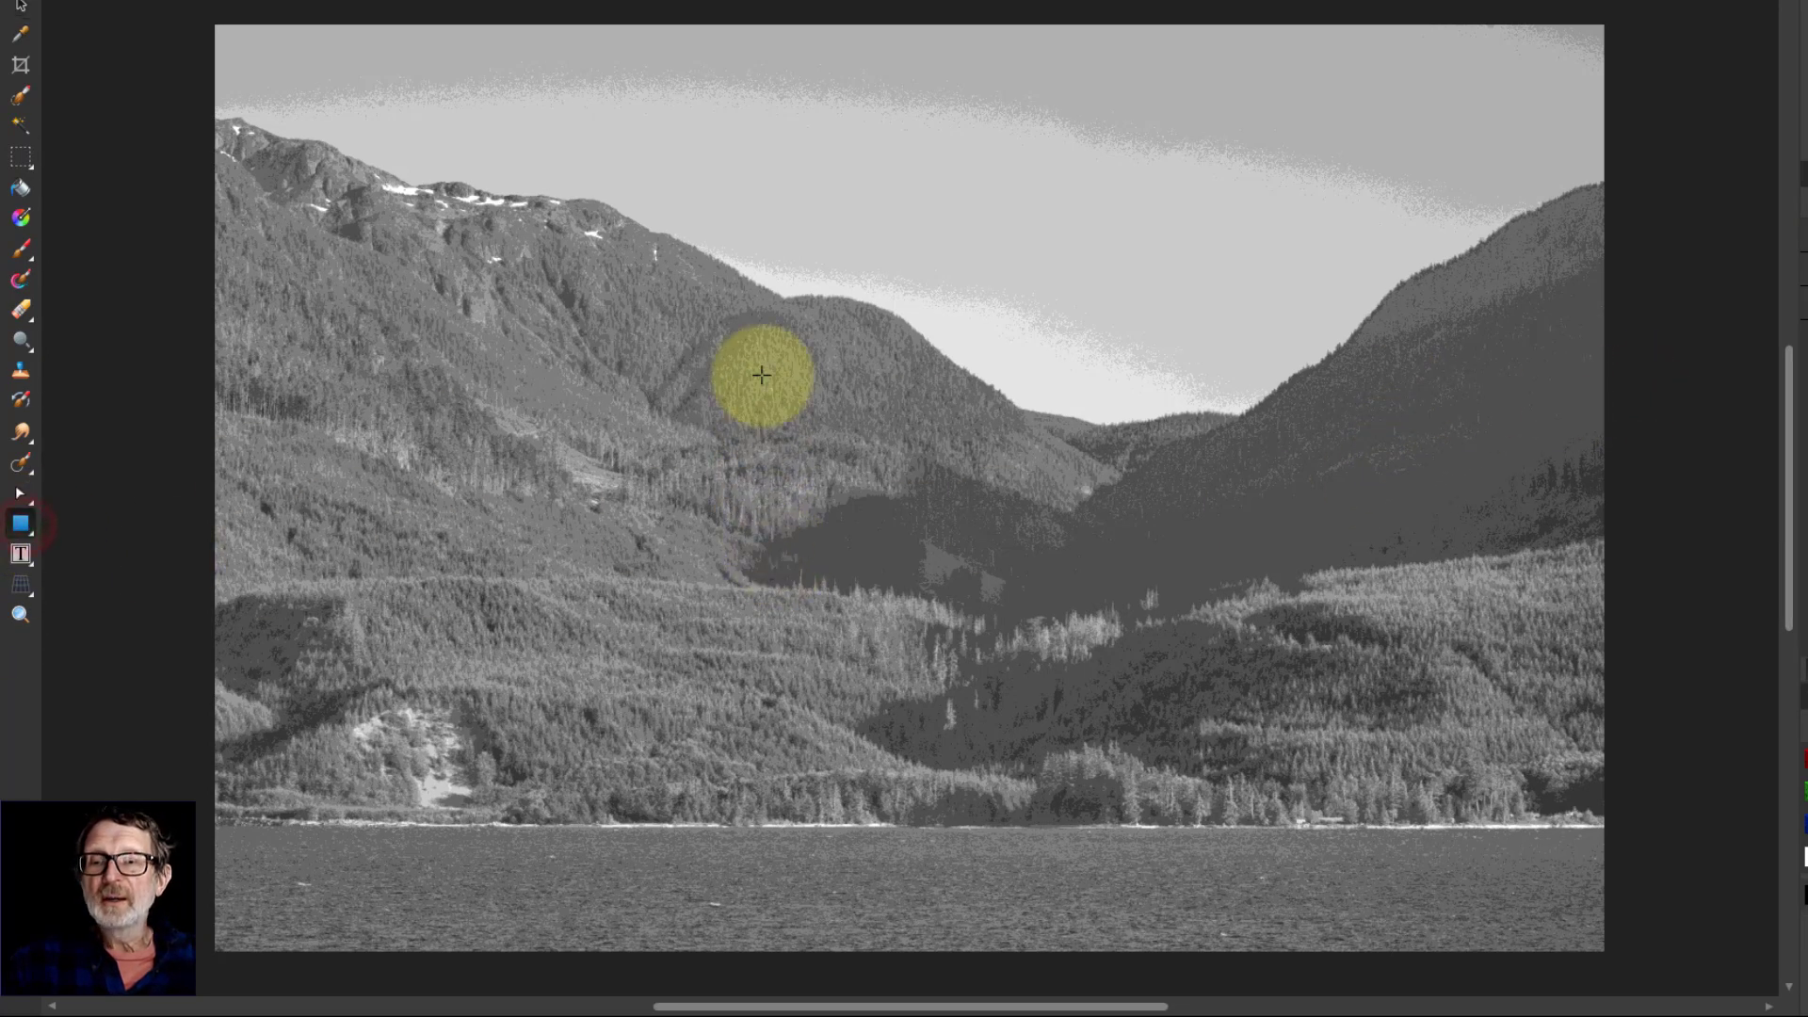
mouse_move(552, 136)
mouse_down()
mouse_move(1287, 403)
mouse_move(1445, 362)
mouse_up()
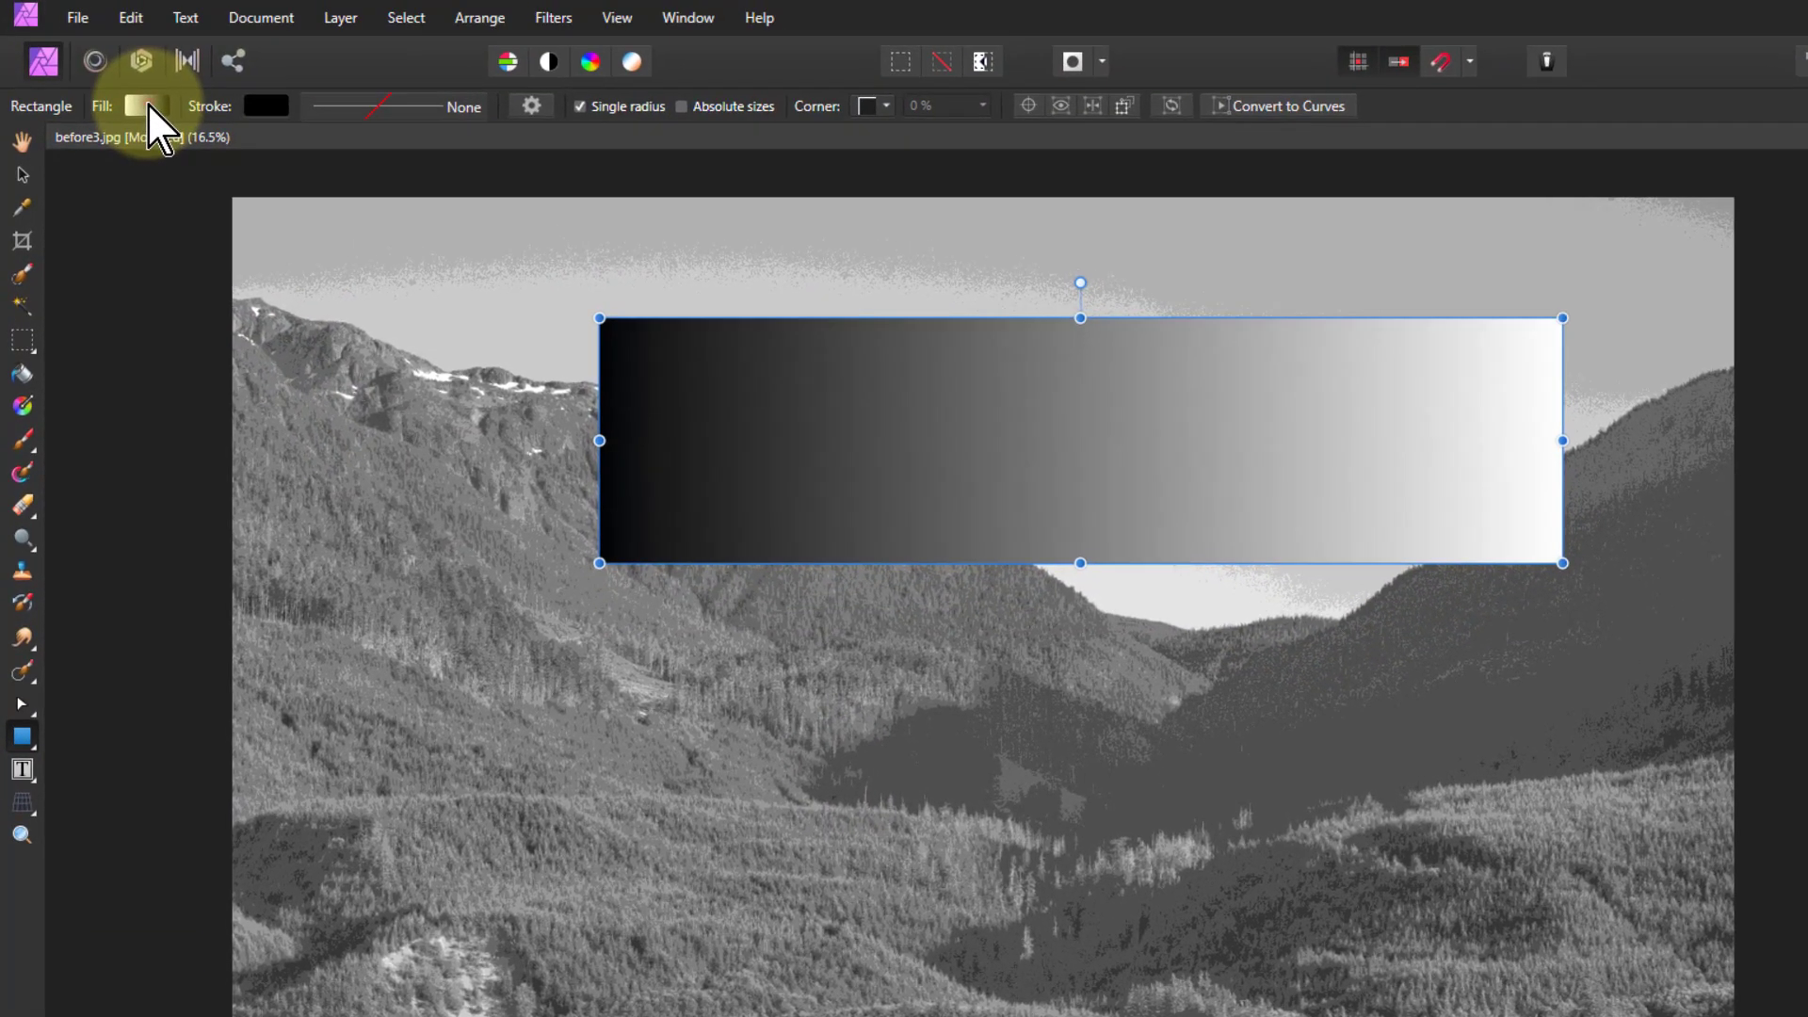
click(145, 109)
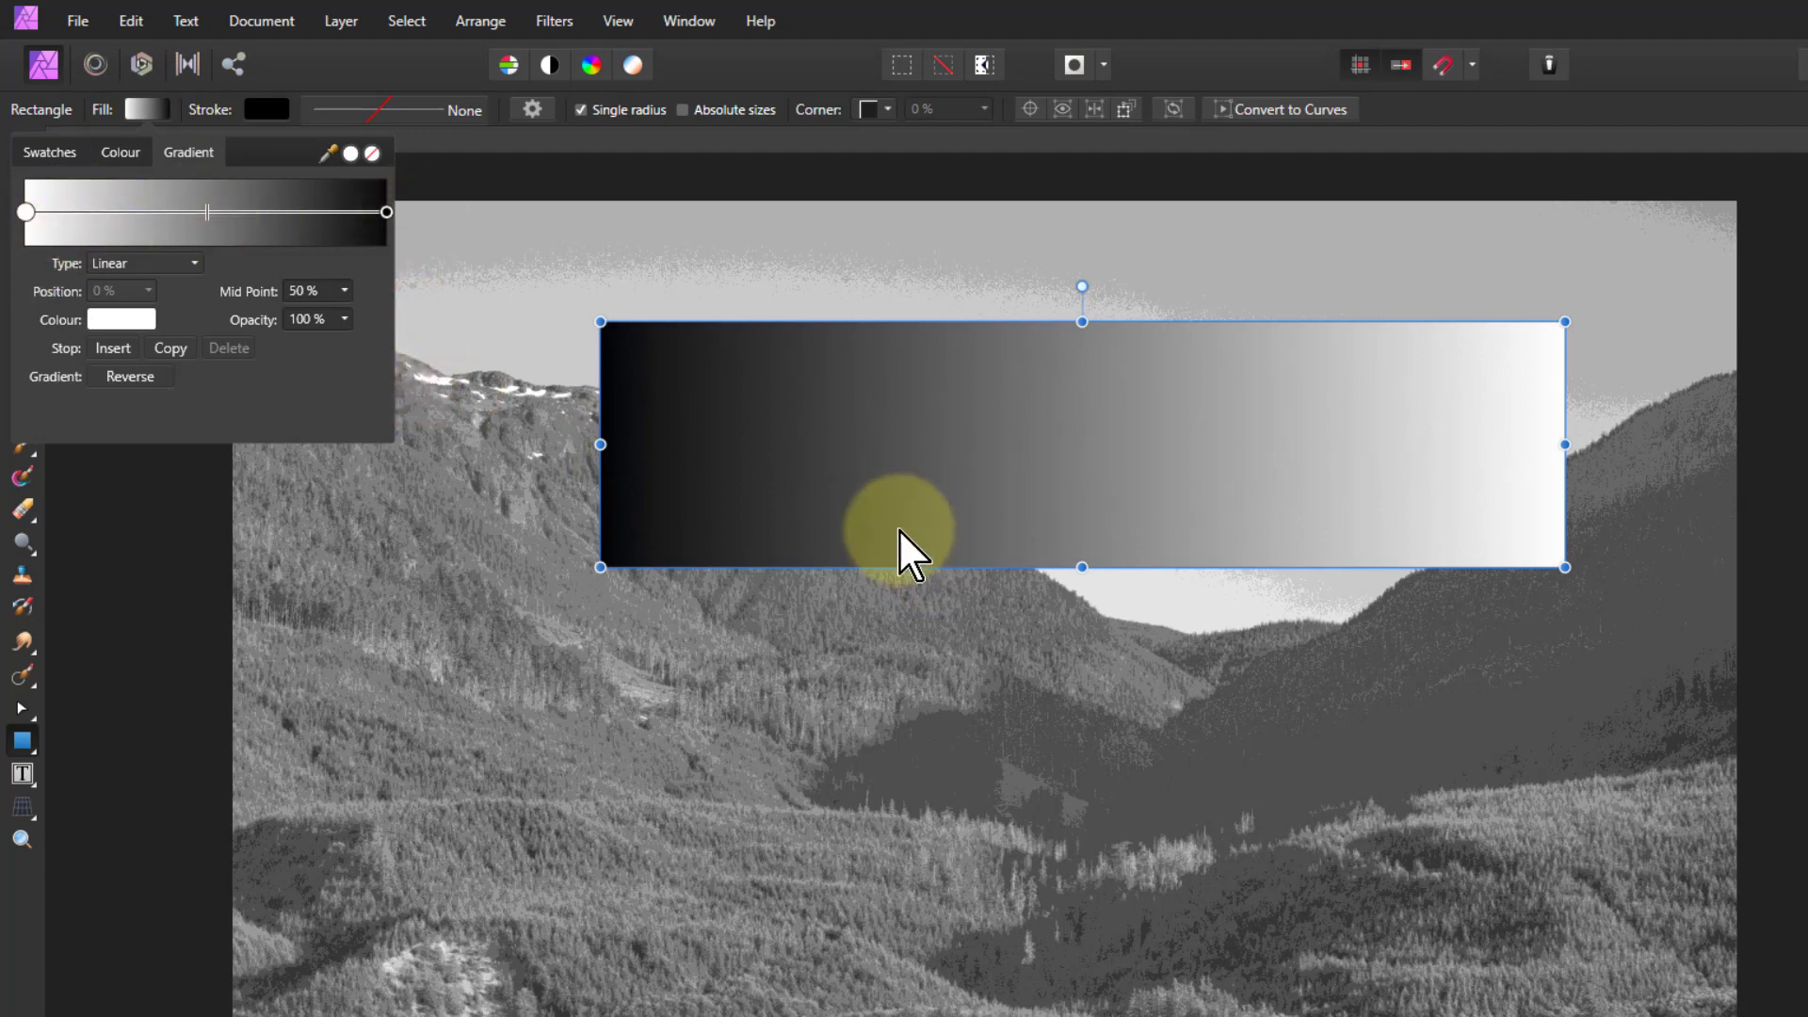
click(852, 475)
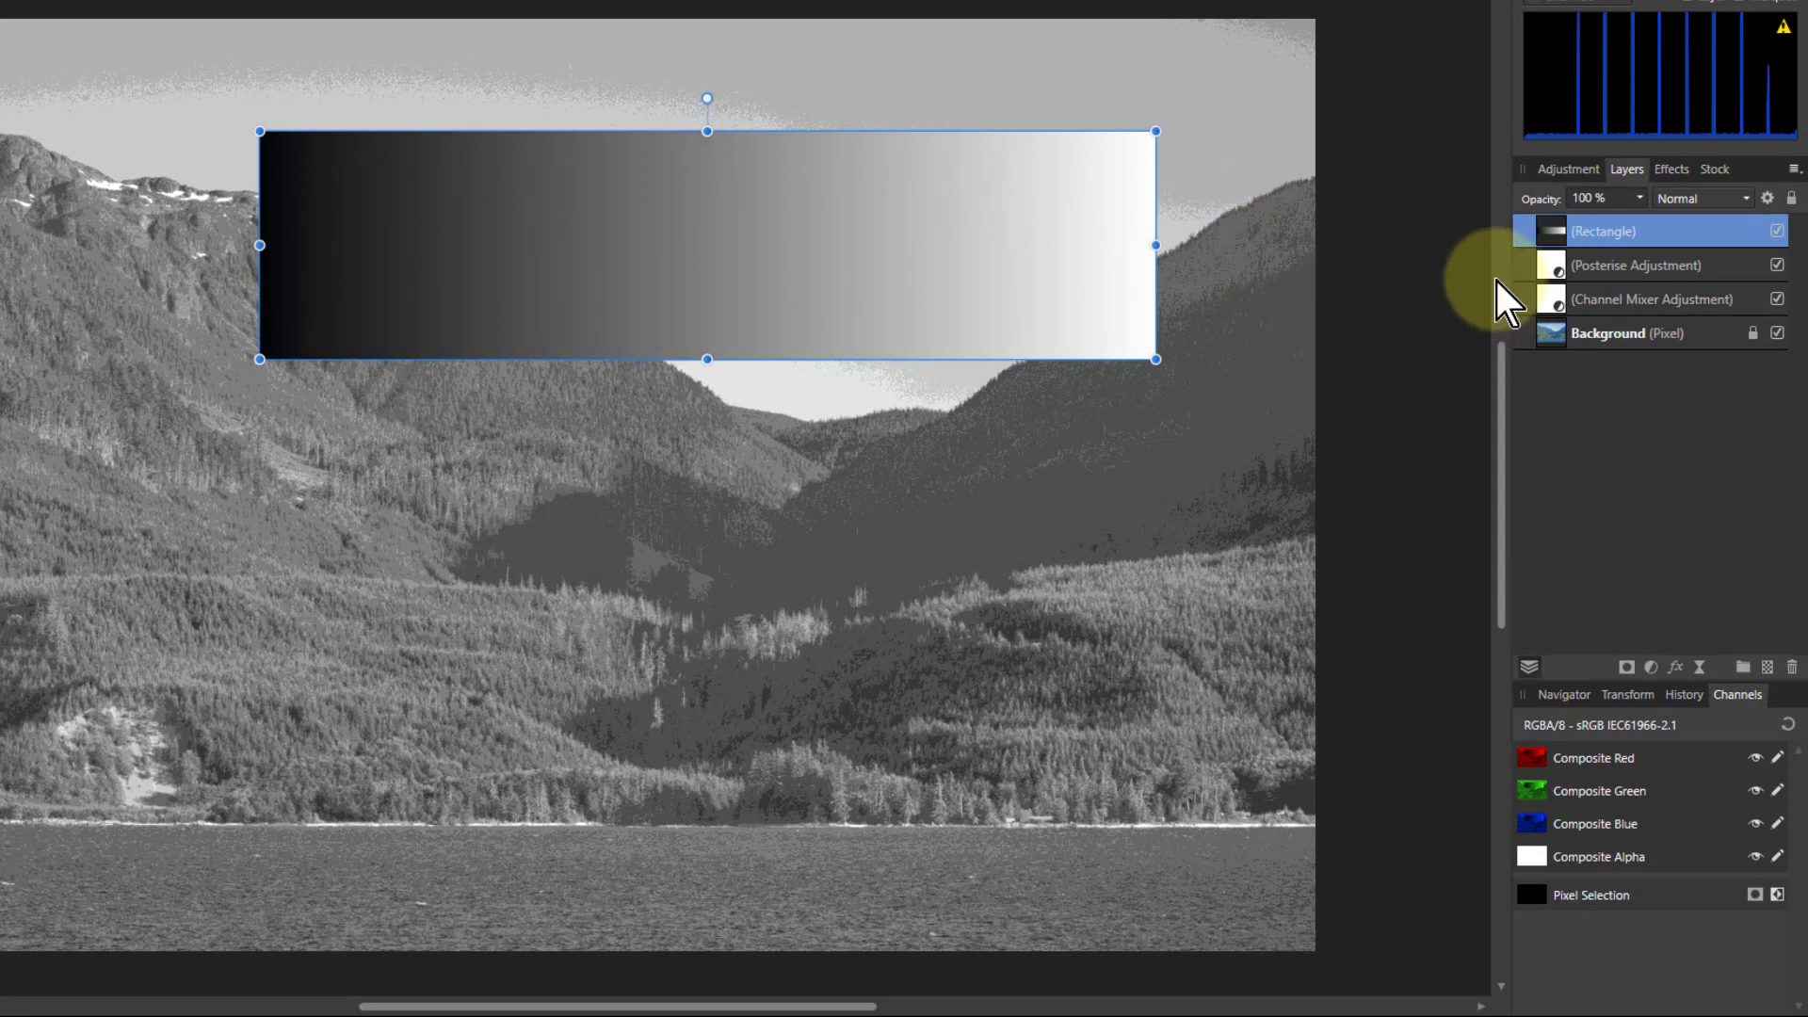
Step: Move the Rectangle below Posterise, duplicate Posterise with Ctrl+J, and nest the copy inside the Rectangle
drag(1550, 229, 1545, 283)
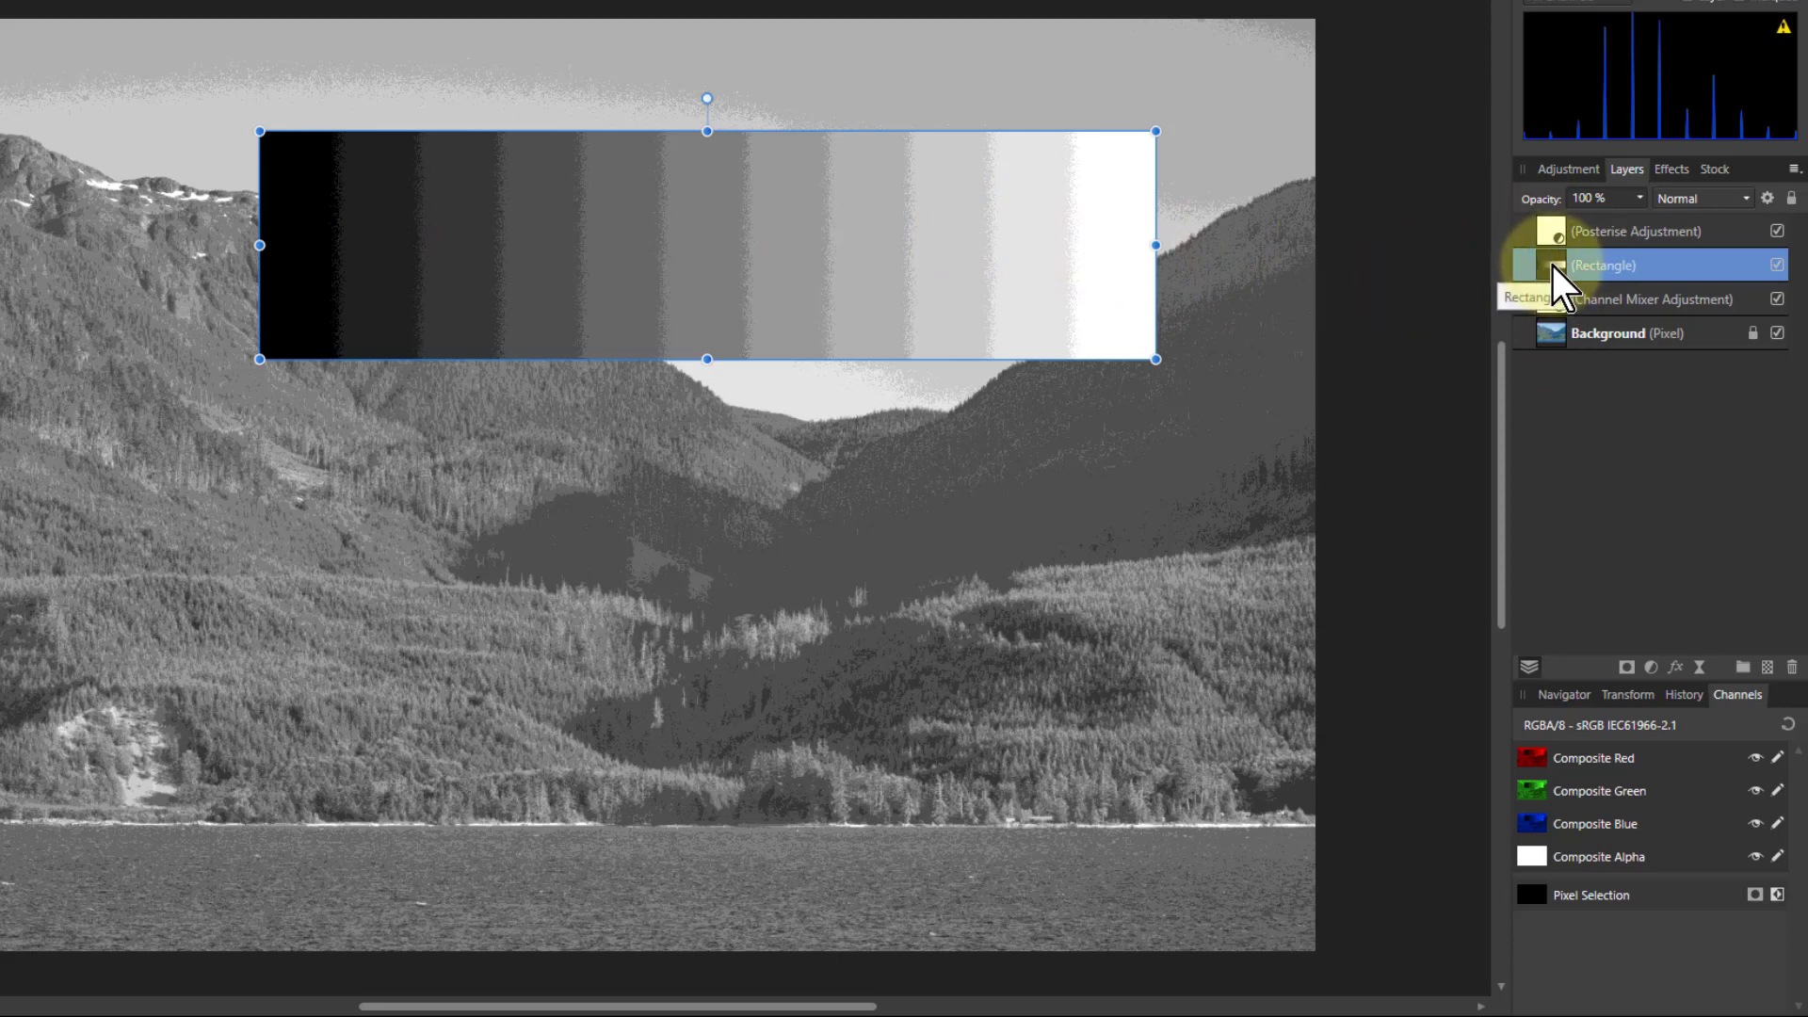
click(1552, 231)
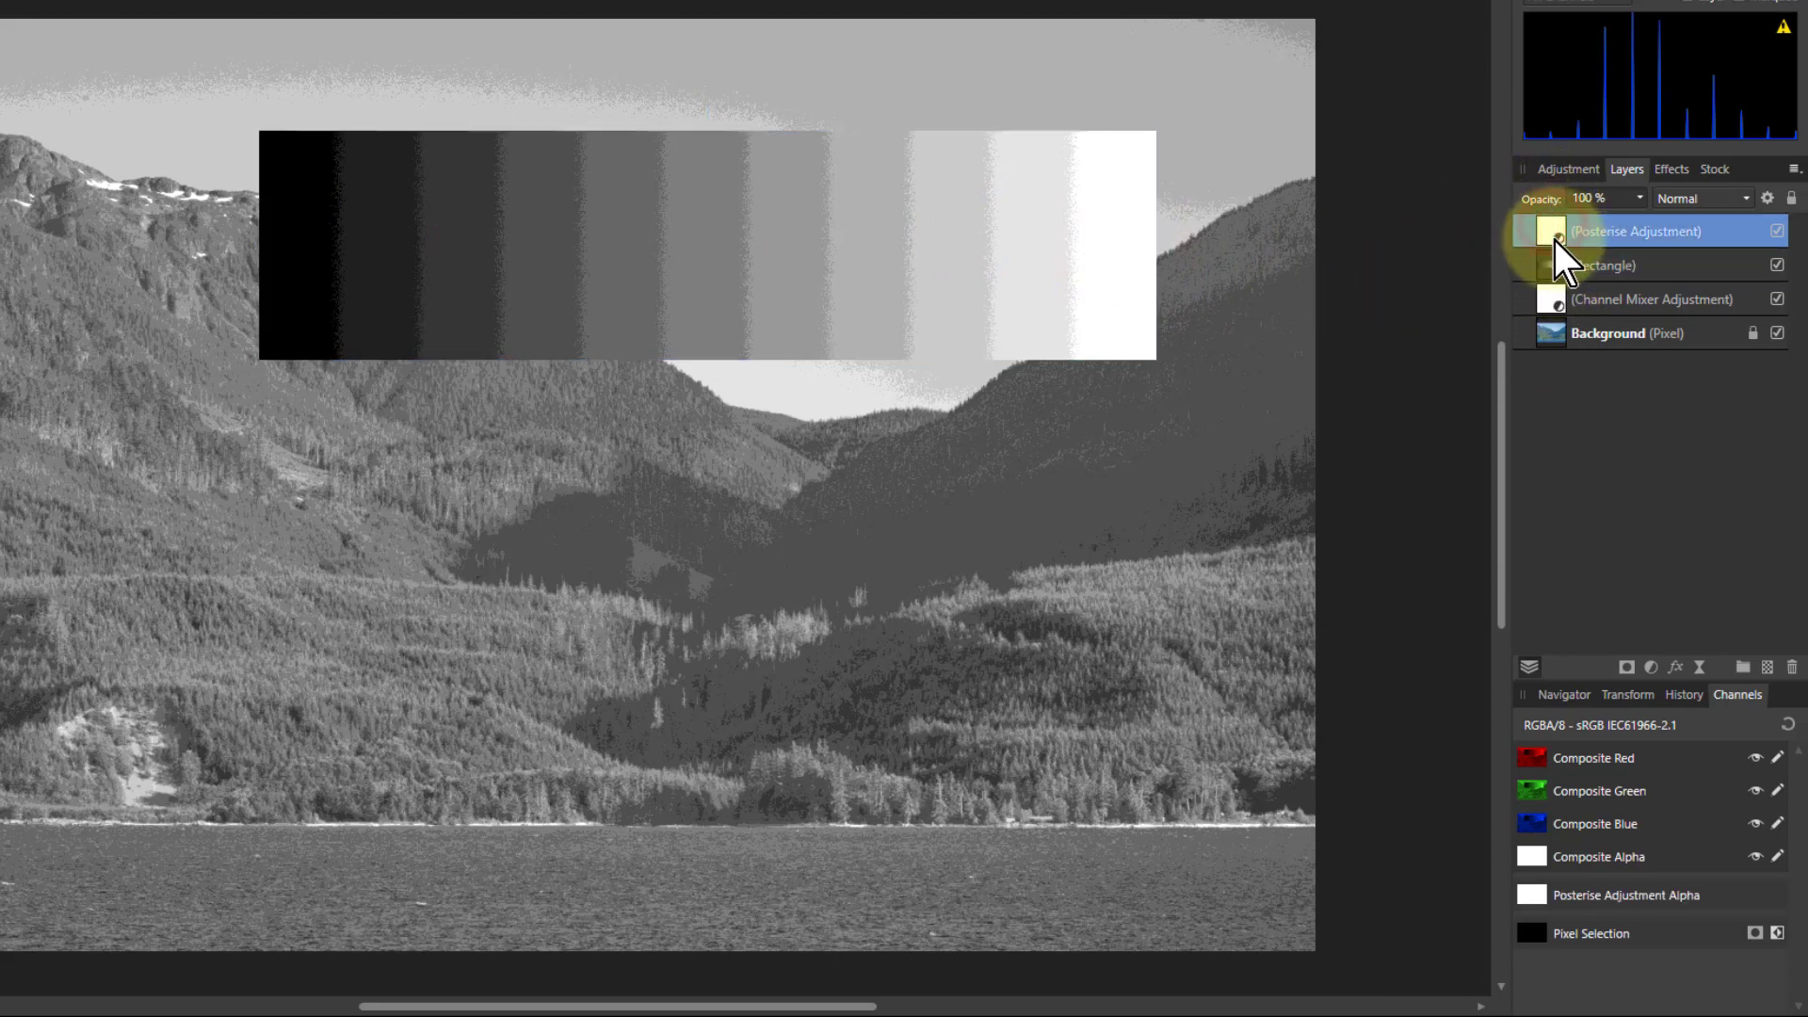
key(ctrl+j)
drag(1549, 237, 1560, 297)
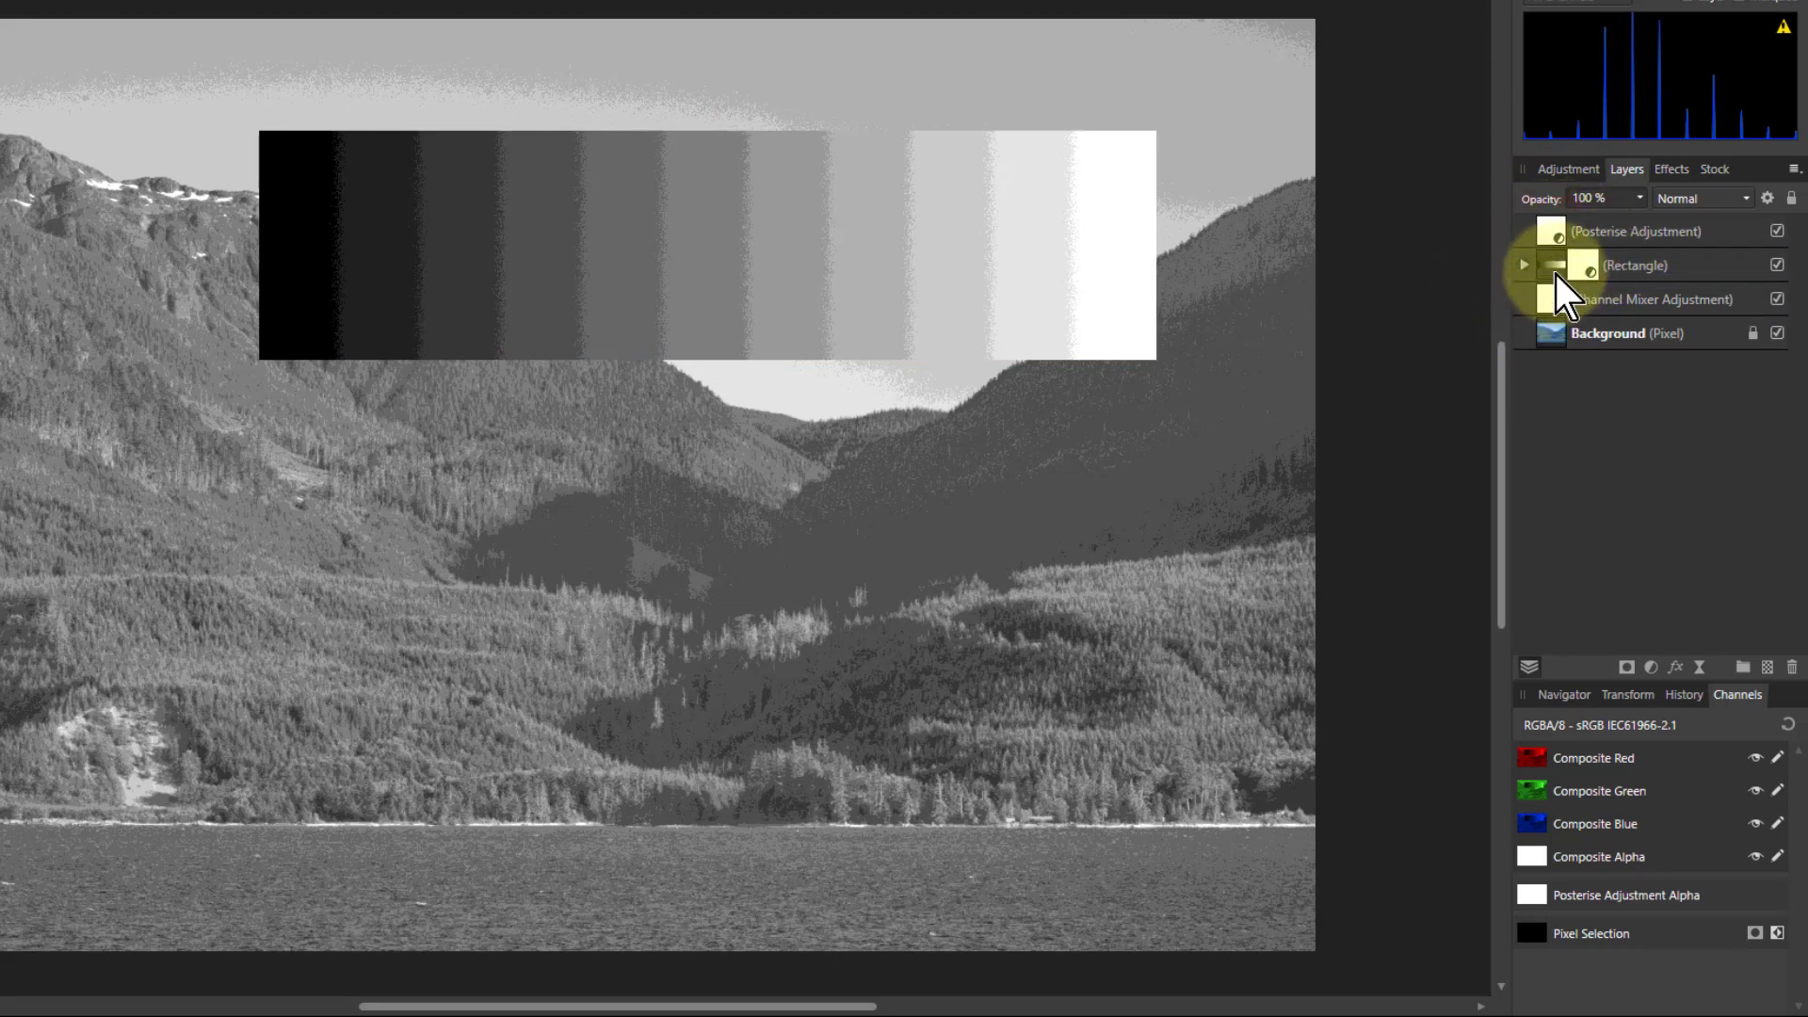
drag(1555, 231, 1493, 273)
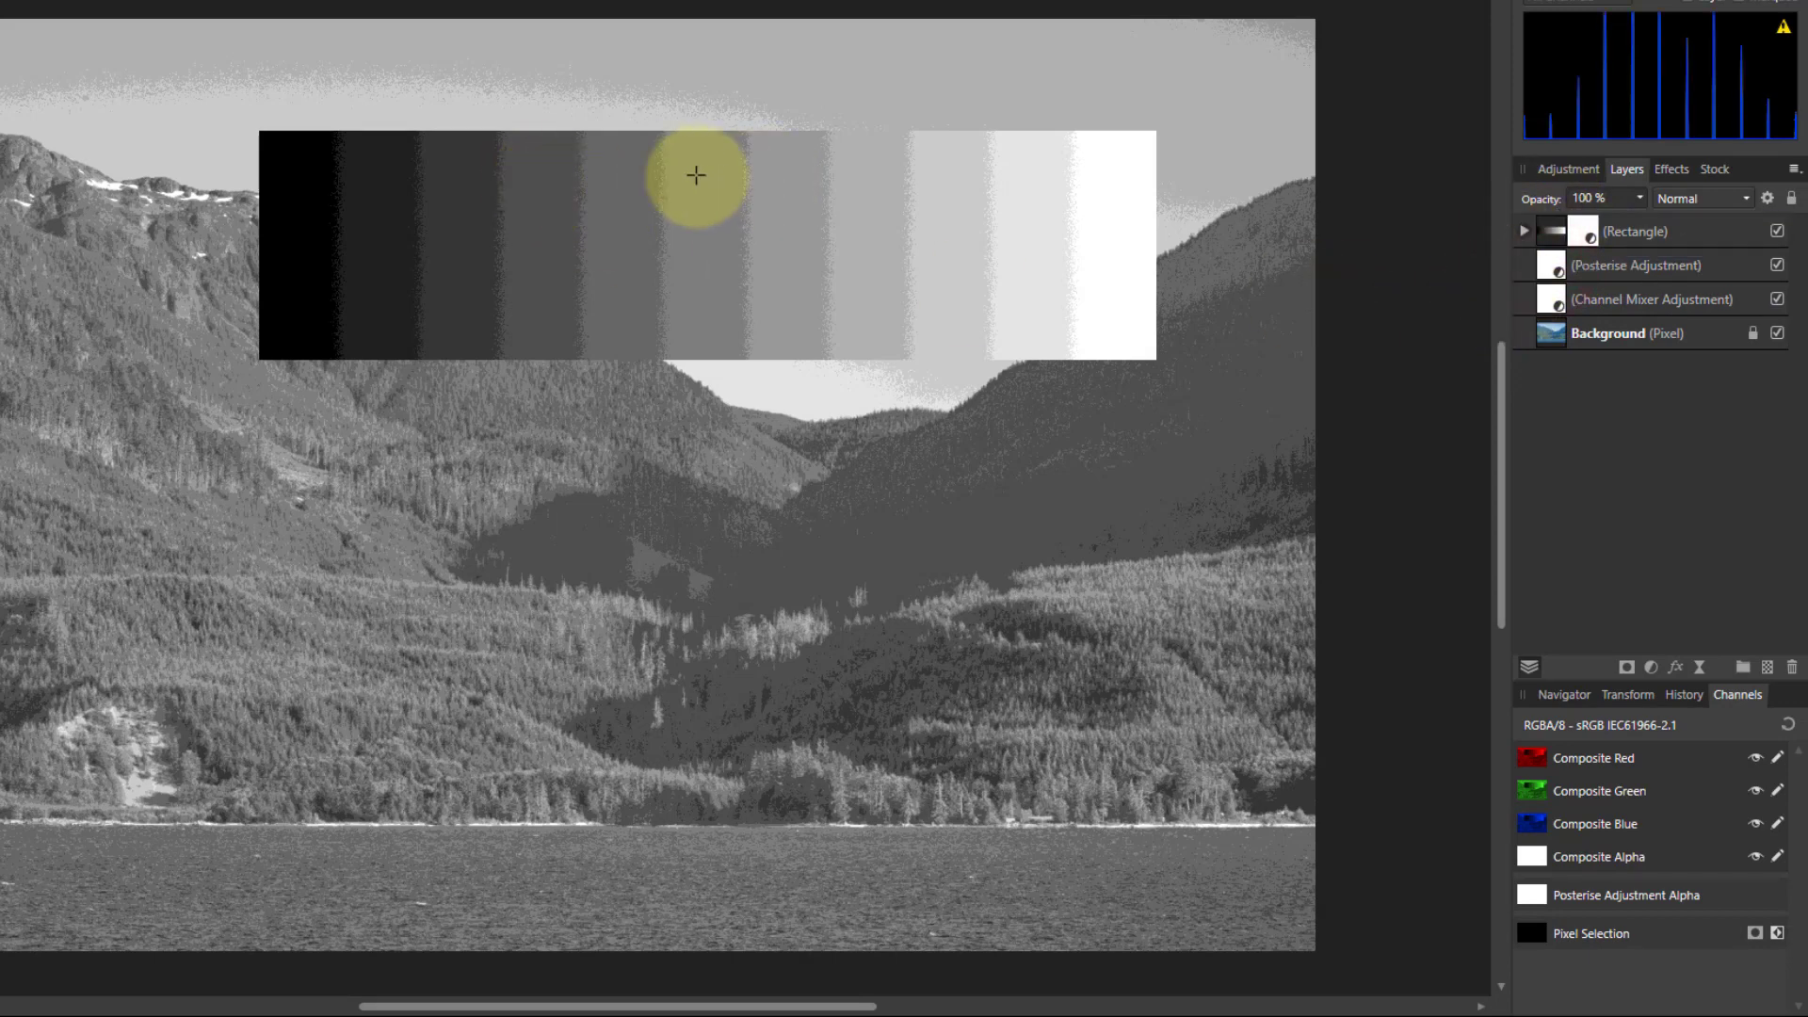
click(1777, 231)
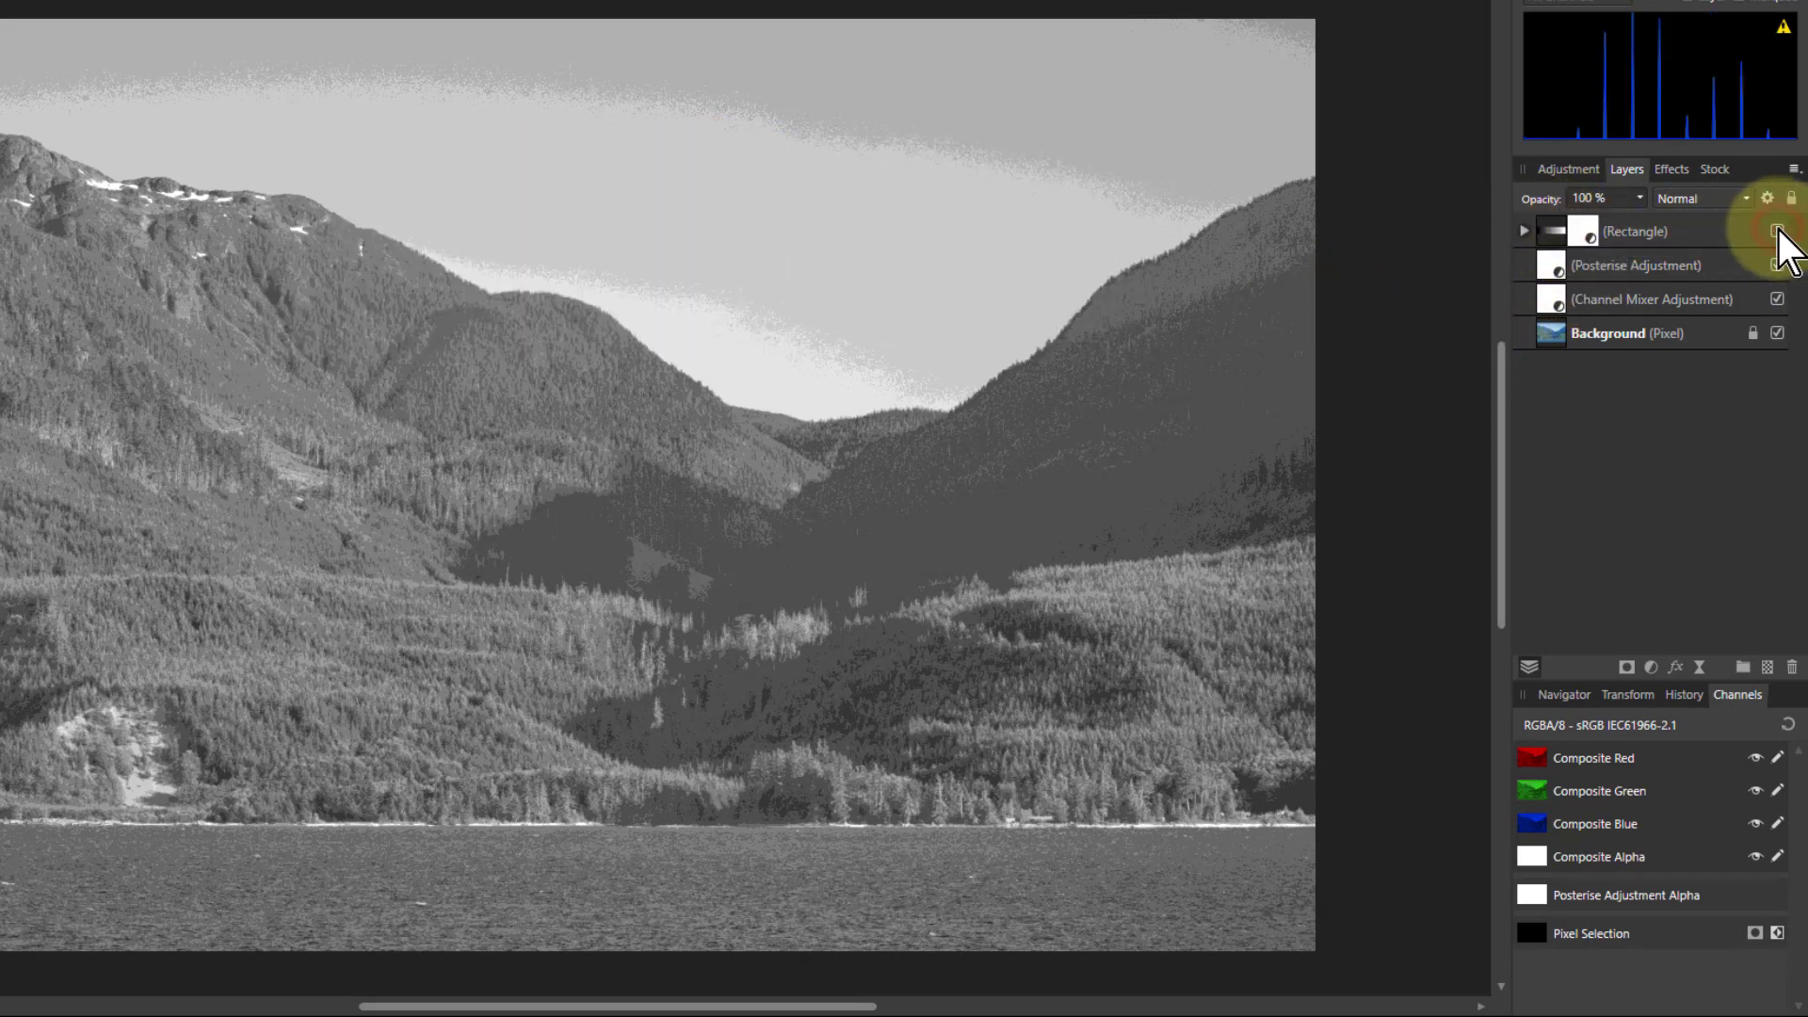
click(1777, 231)
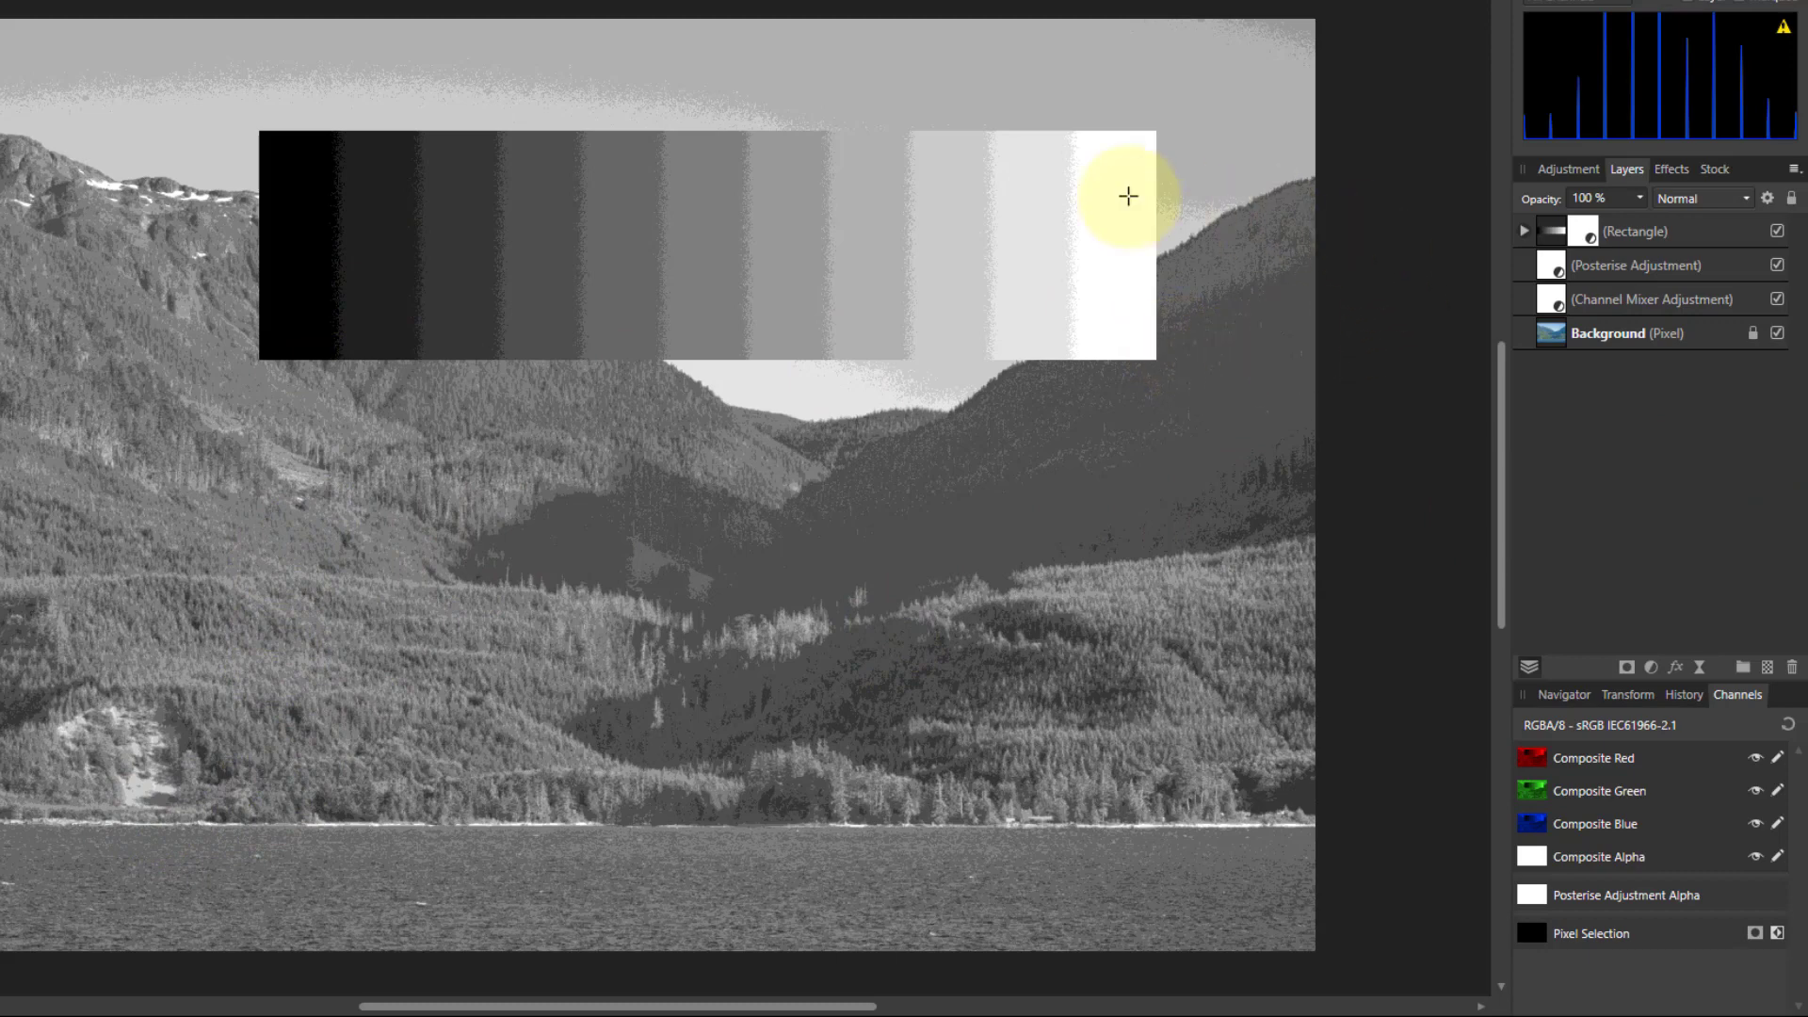
click(1777, 230)
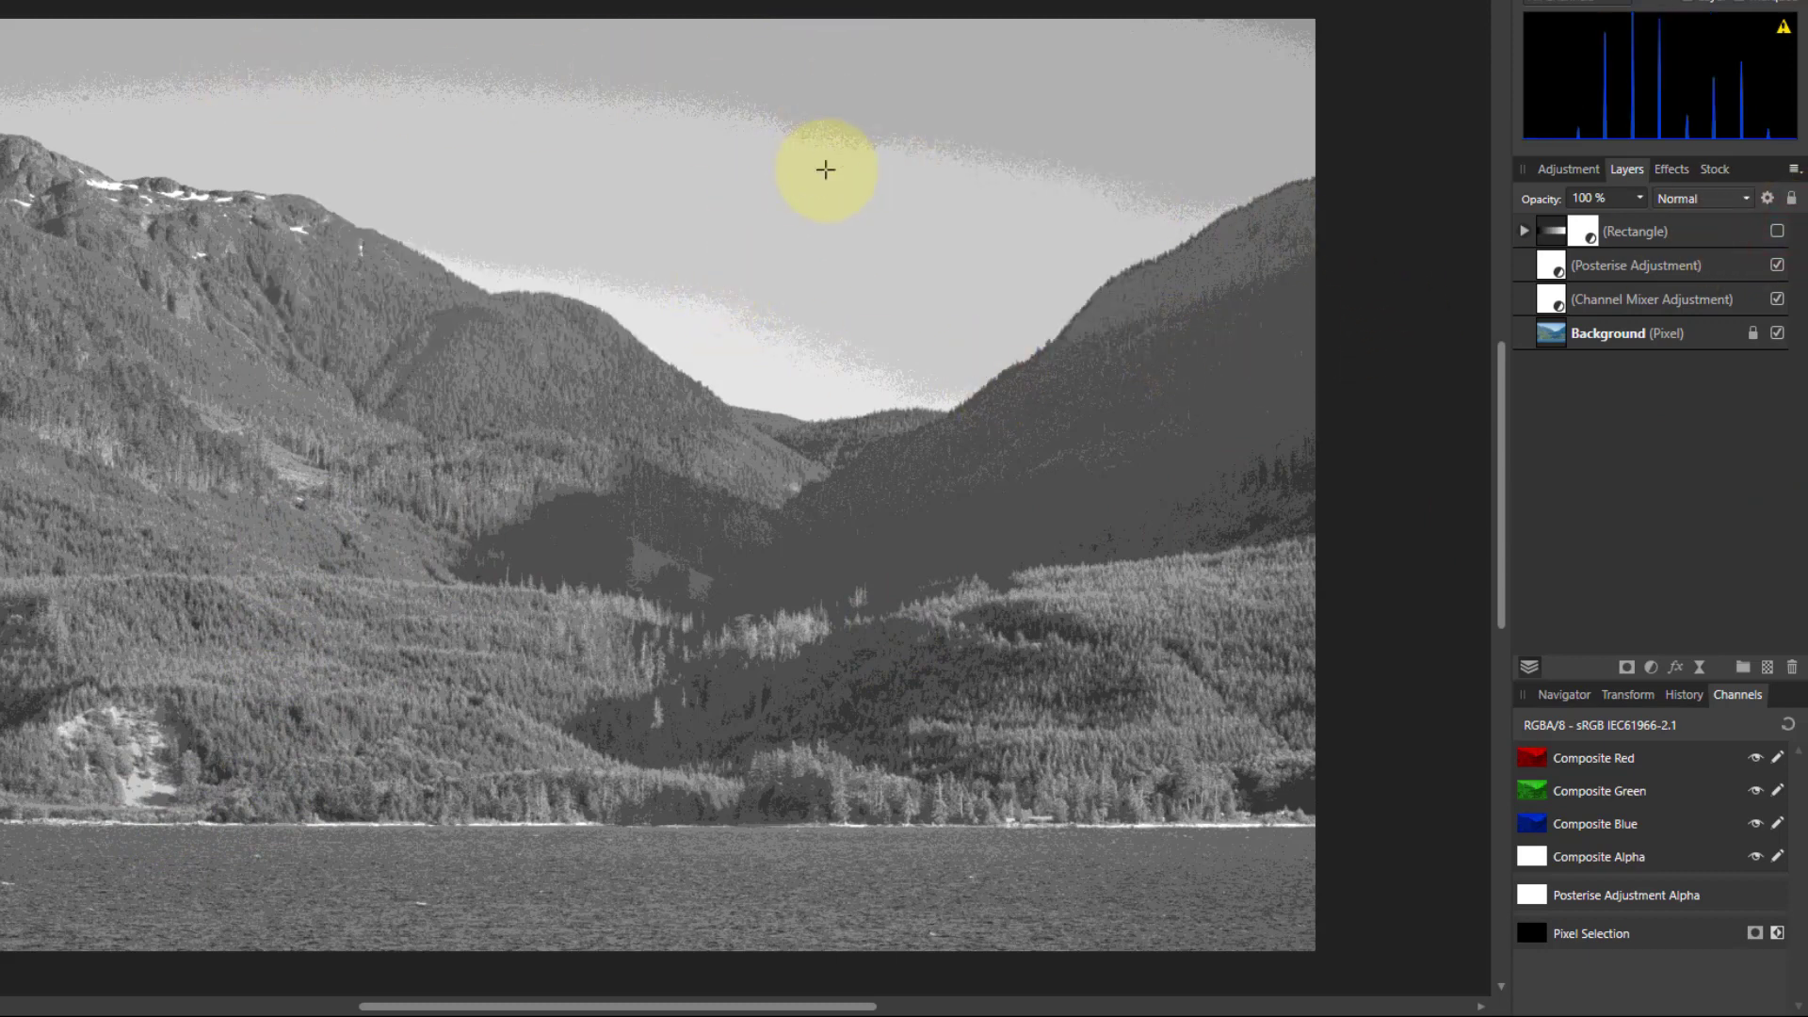
click(1777, 230)
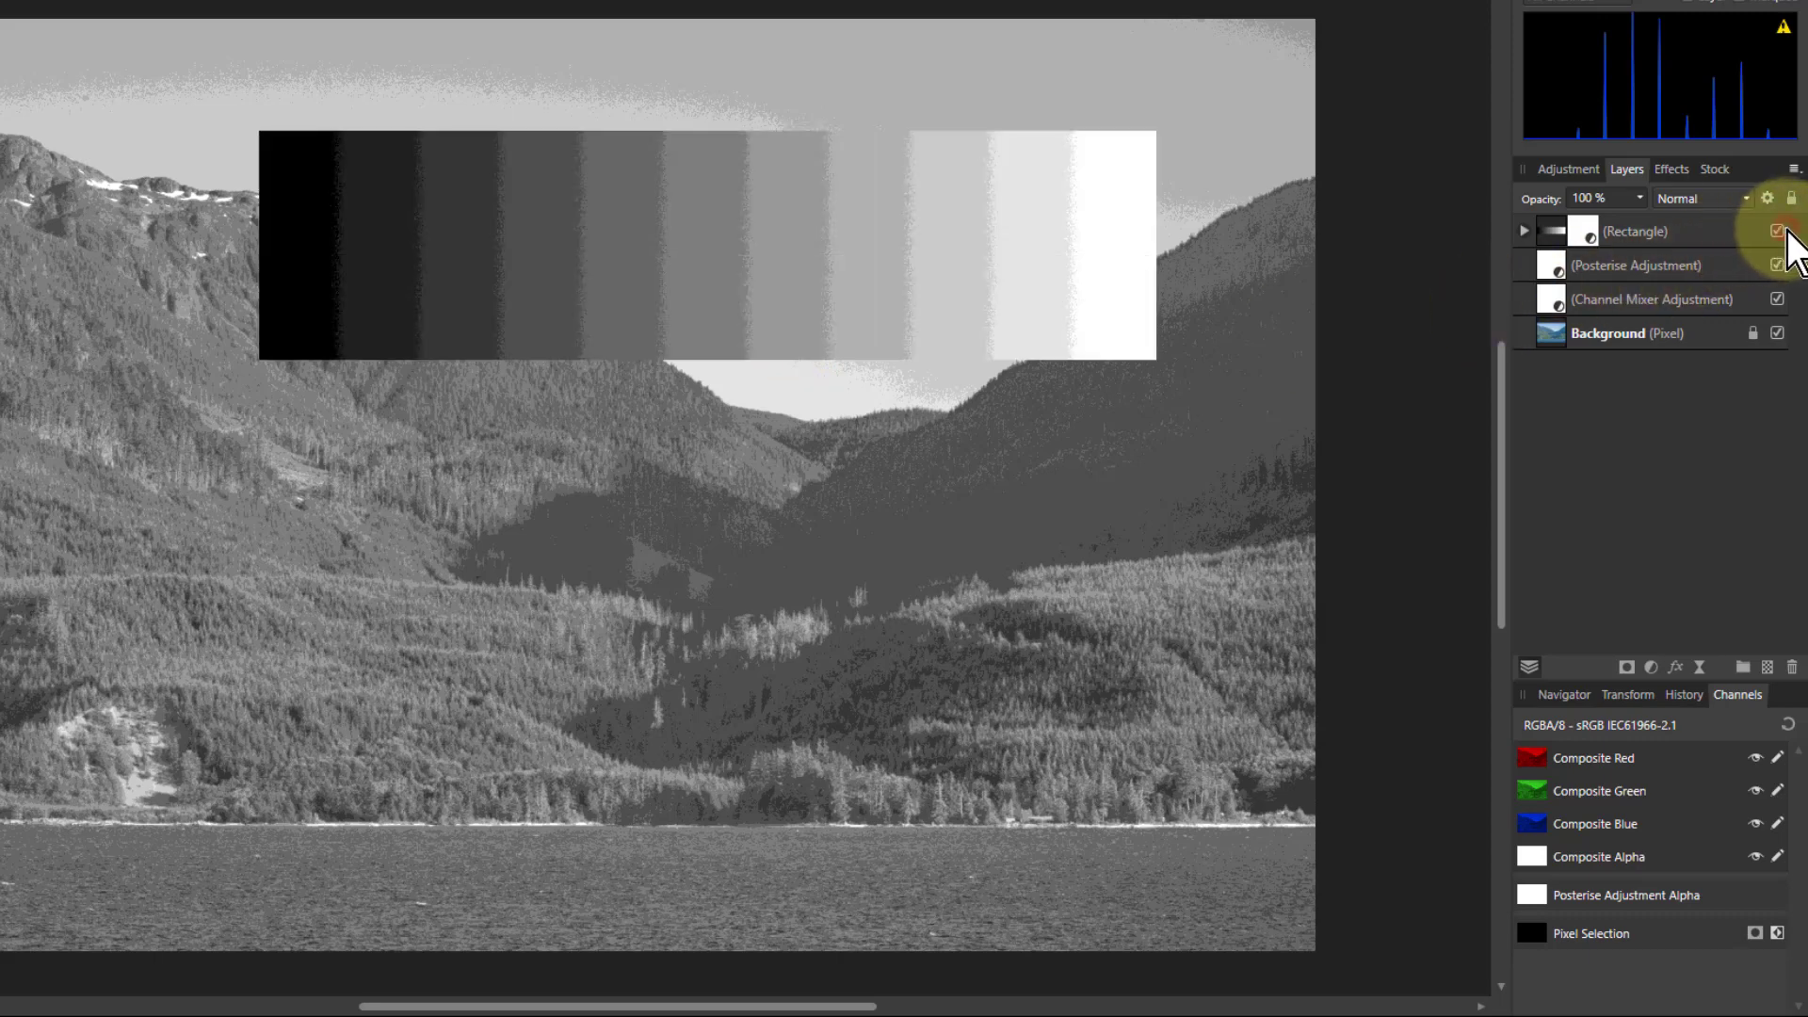
Step: Reposition the gradient rectangle lower over the mountains and slightly left
drag(551, 246, 671, 198)
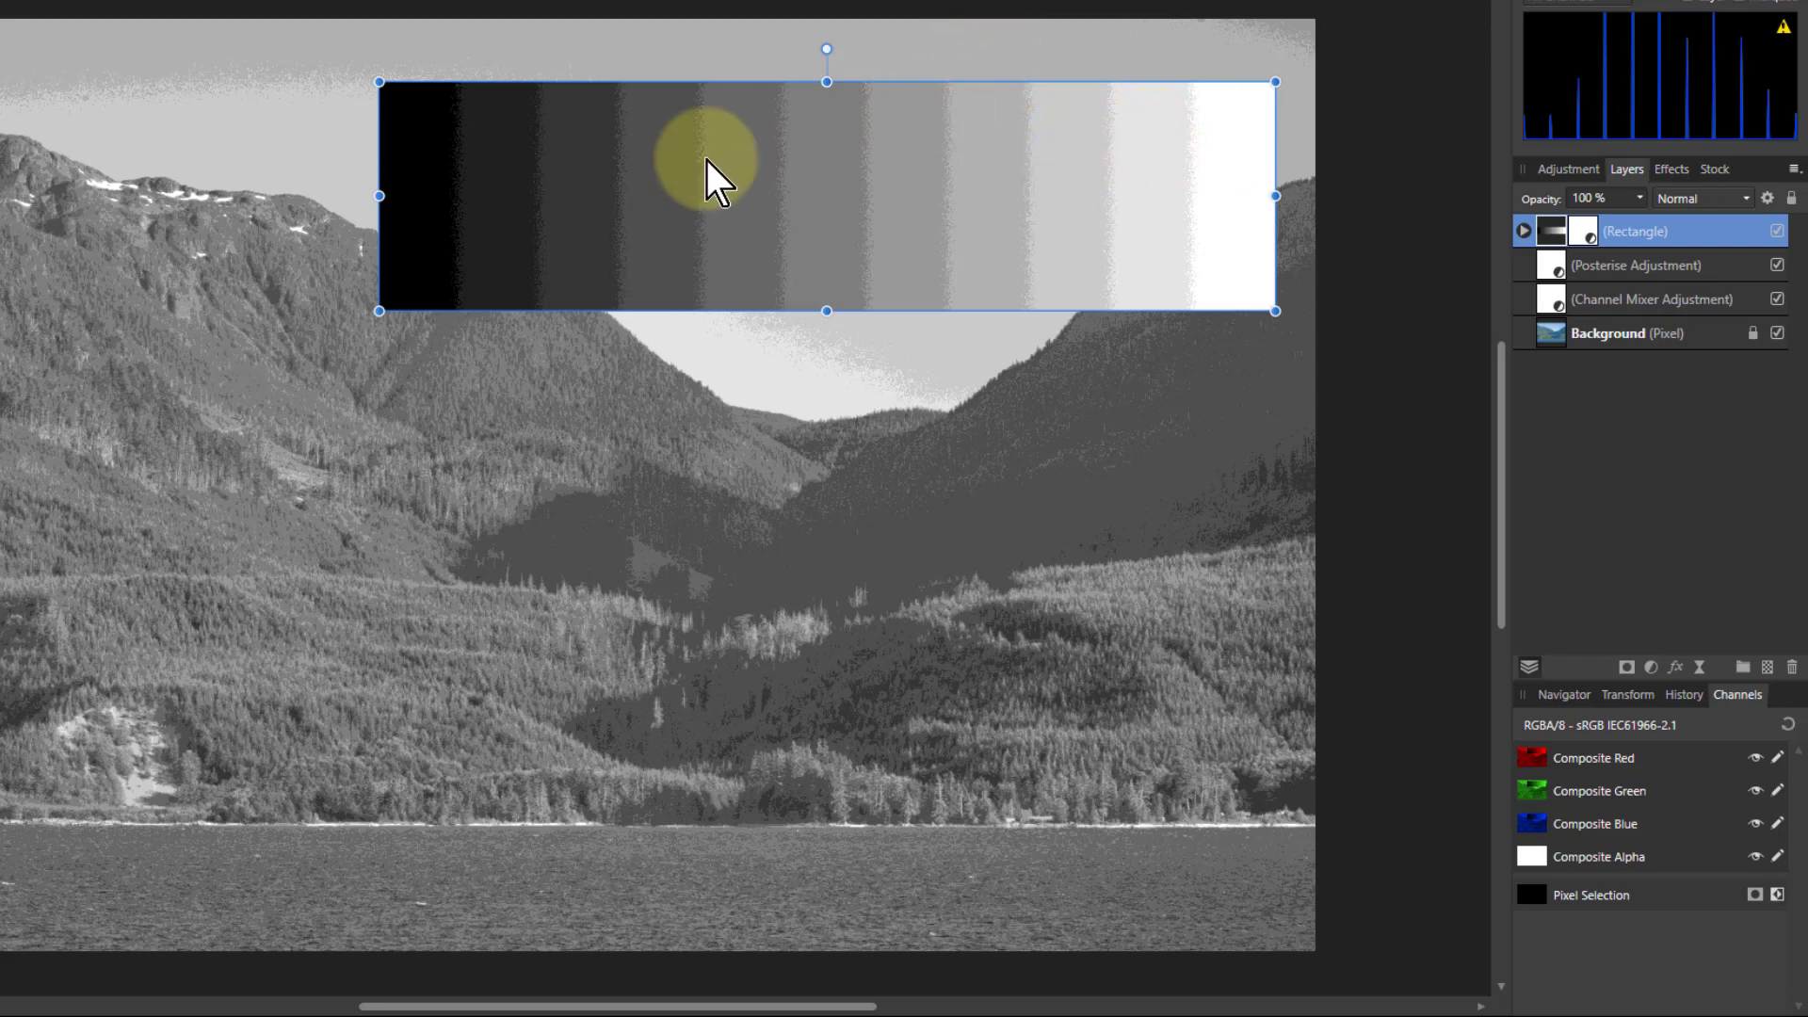
drag(607, 179, 610, 300)
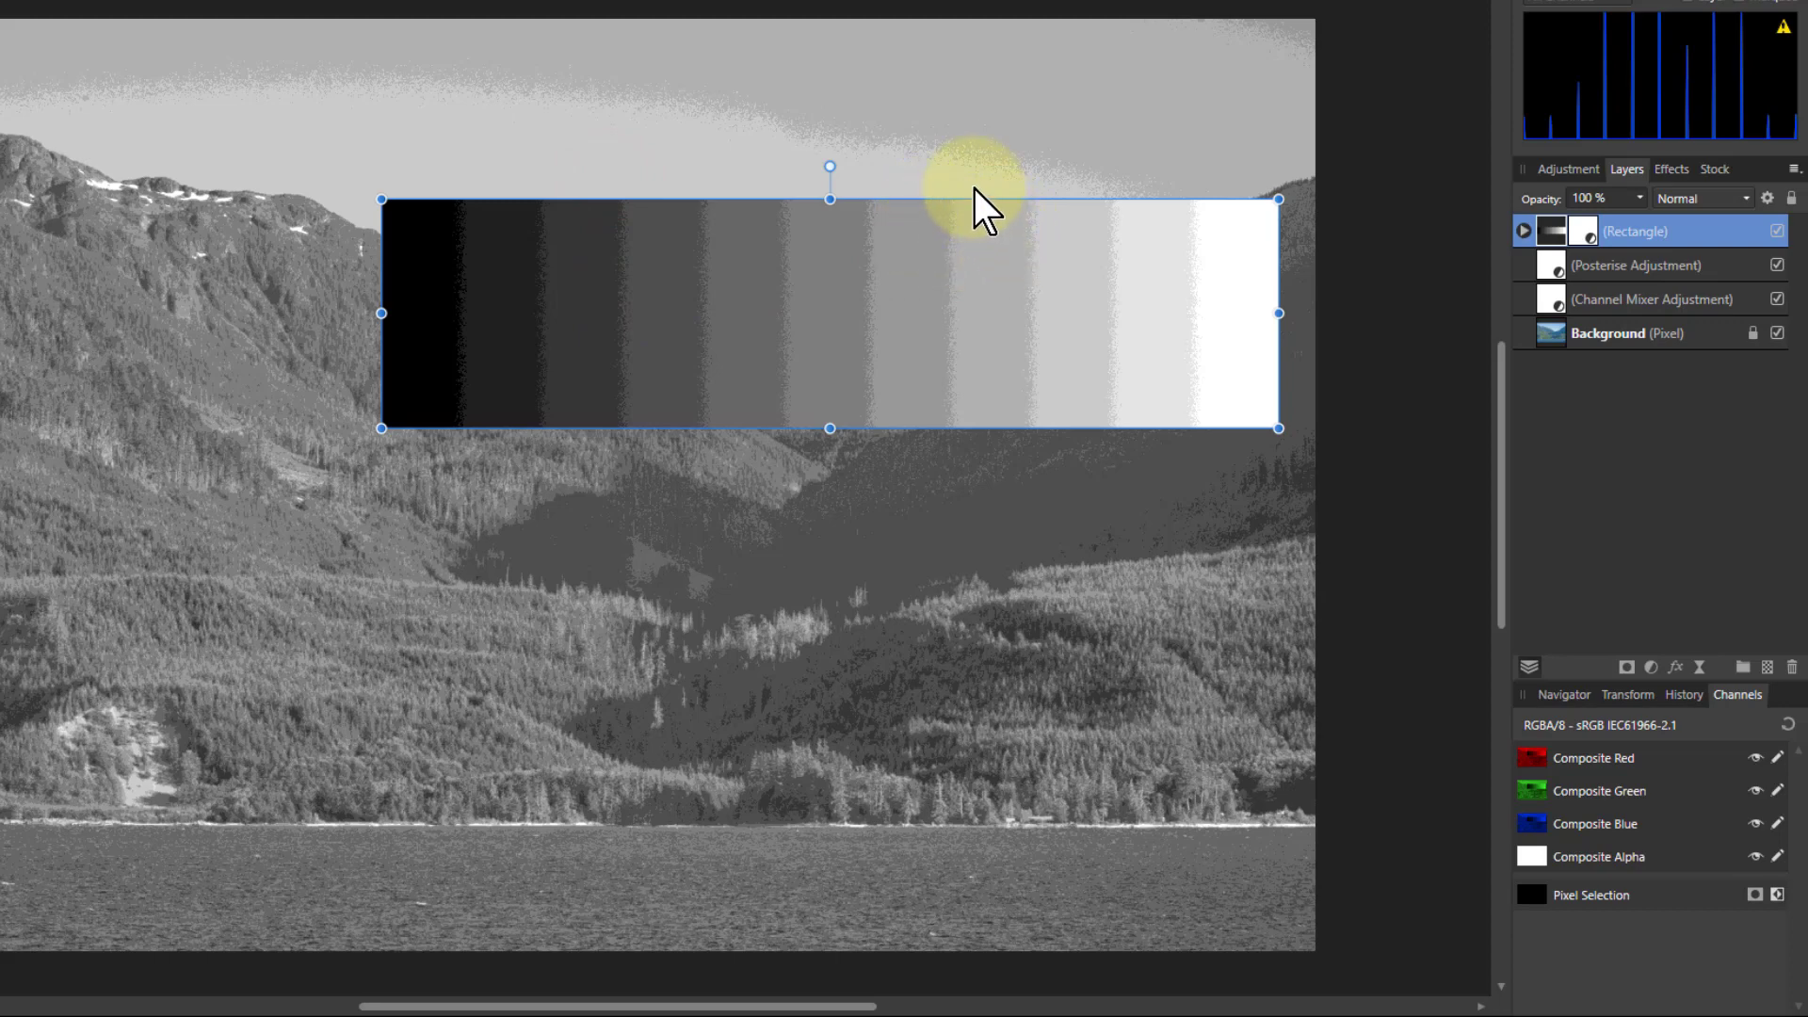
drag(831, 291, 784, 294)
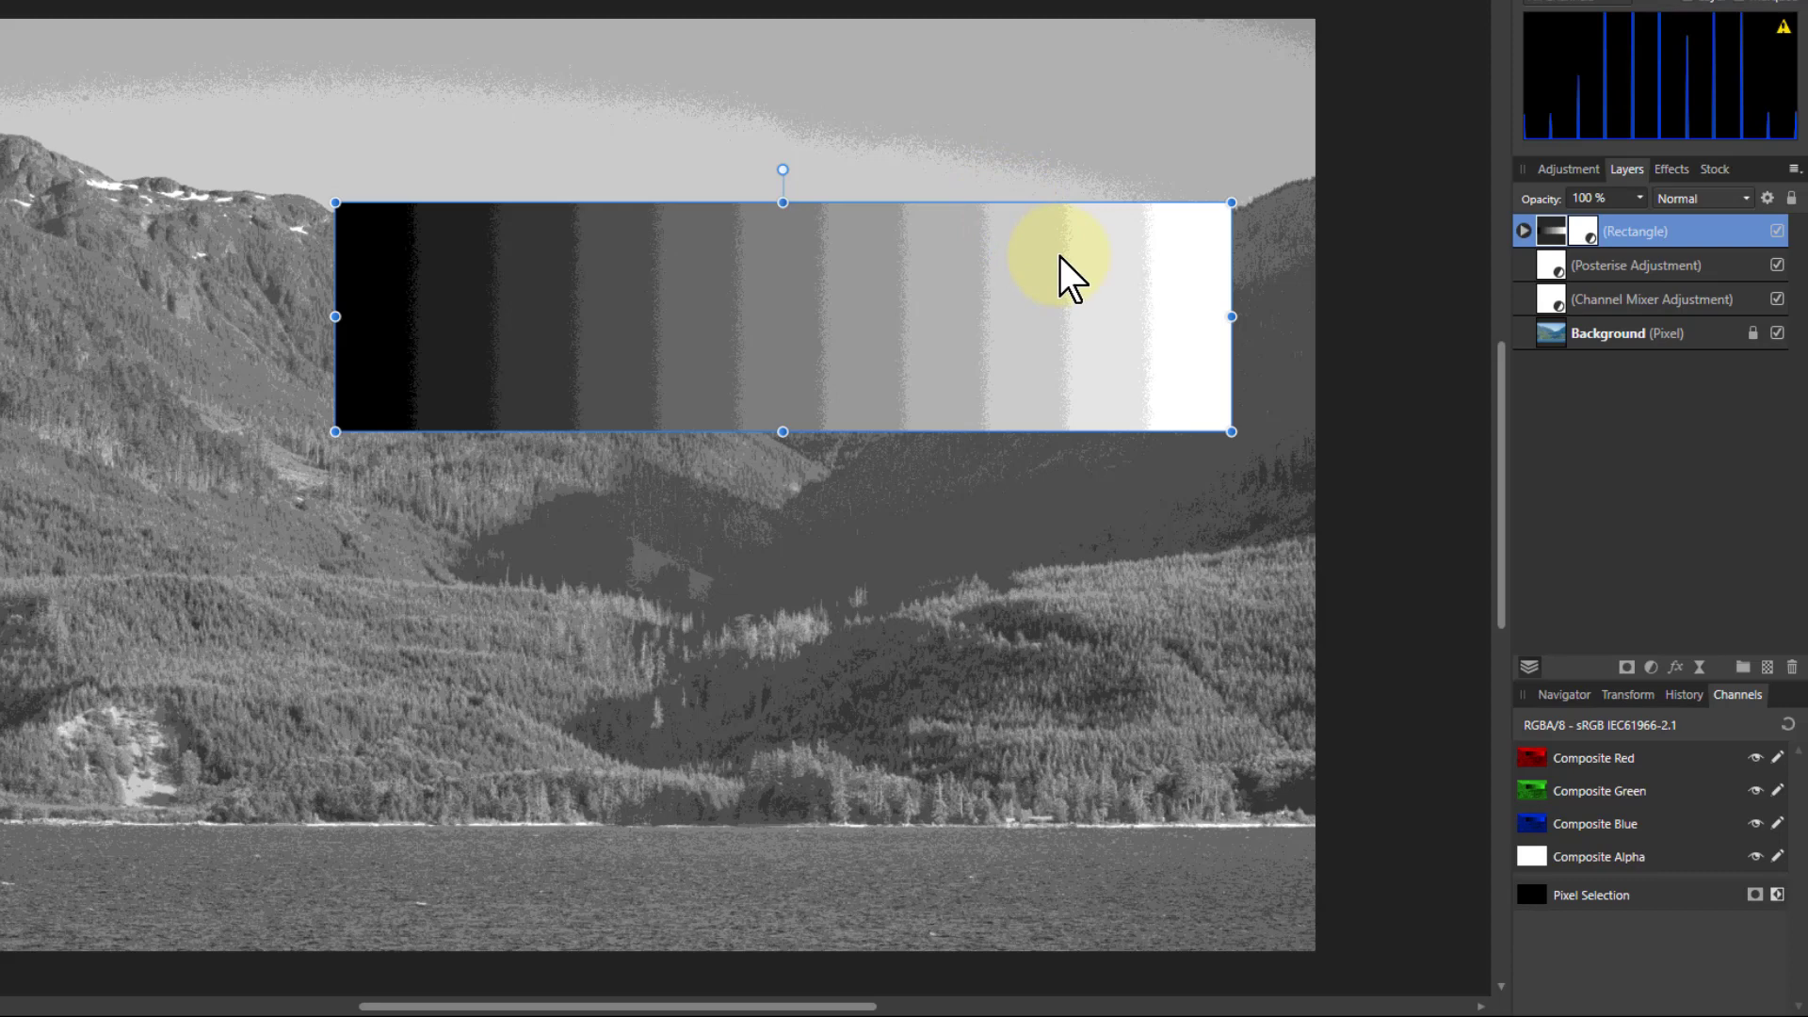
Step: Hide the gradient rectangle, deselect it, and bring up the Live Filters list
click(1777, 231)
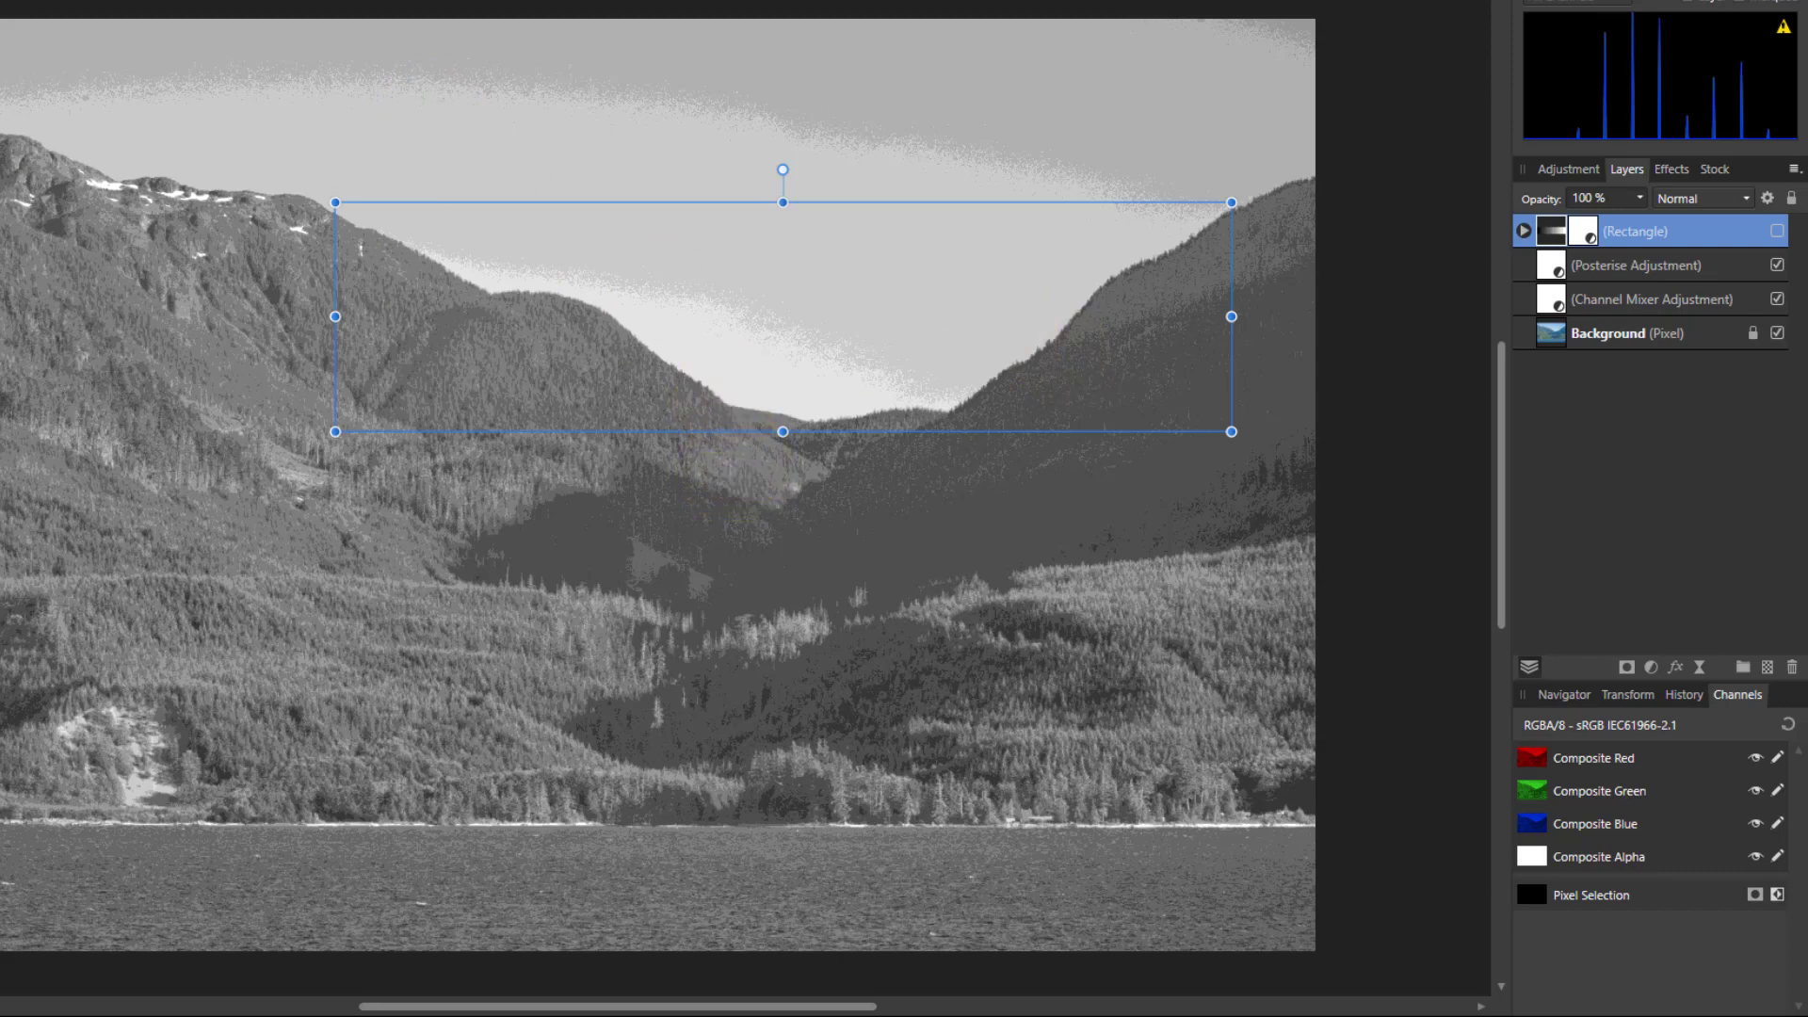
key(h)
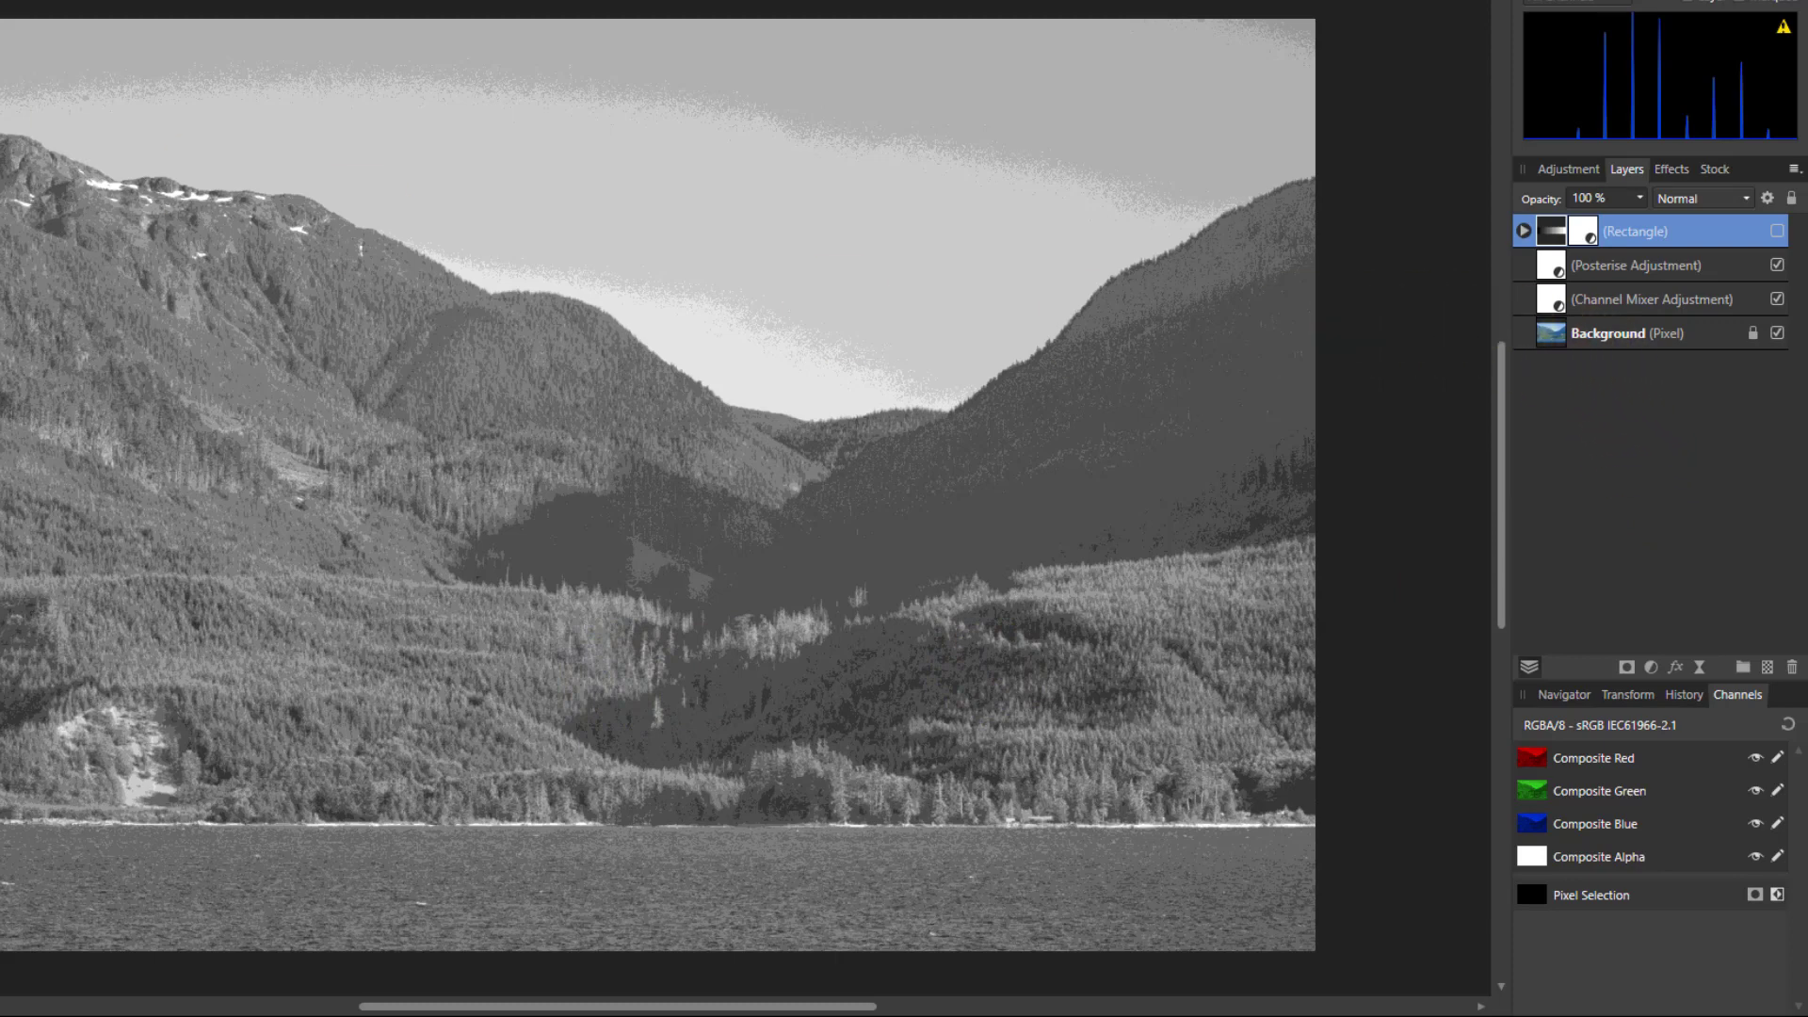
click(1384, 350)
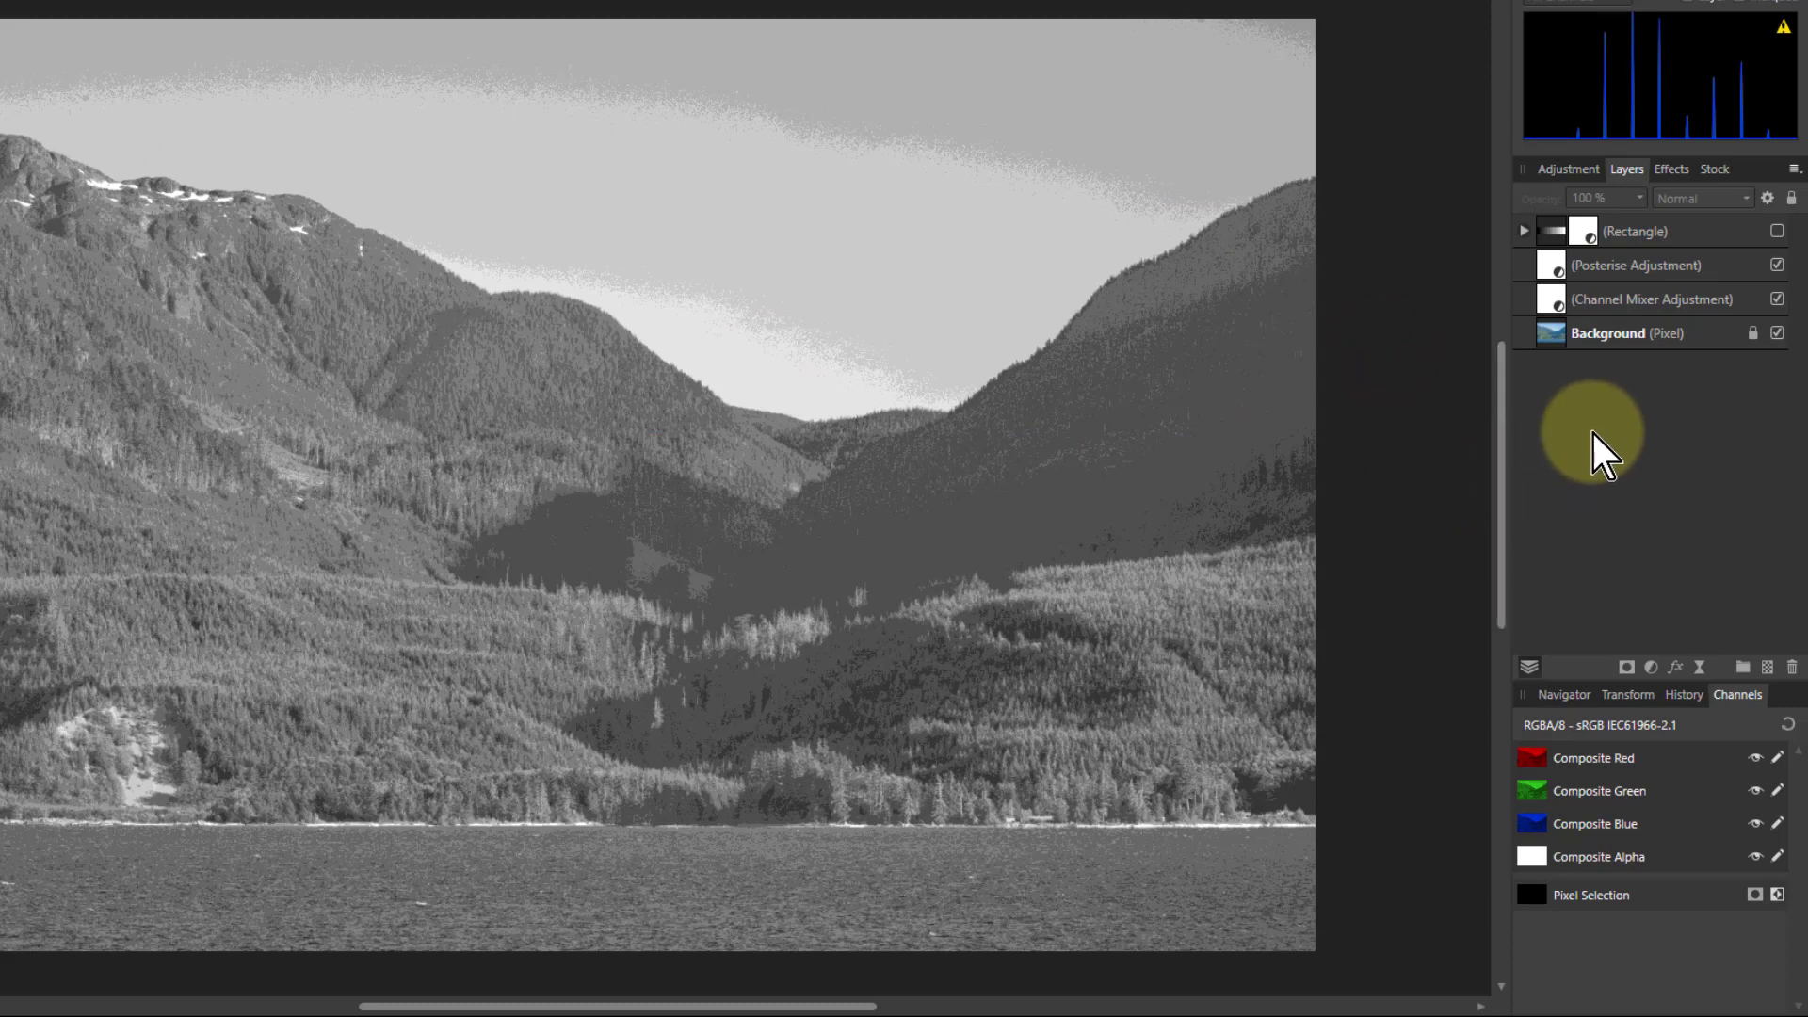
click(1699, 668)
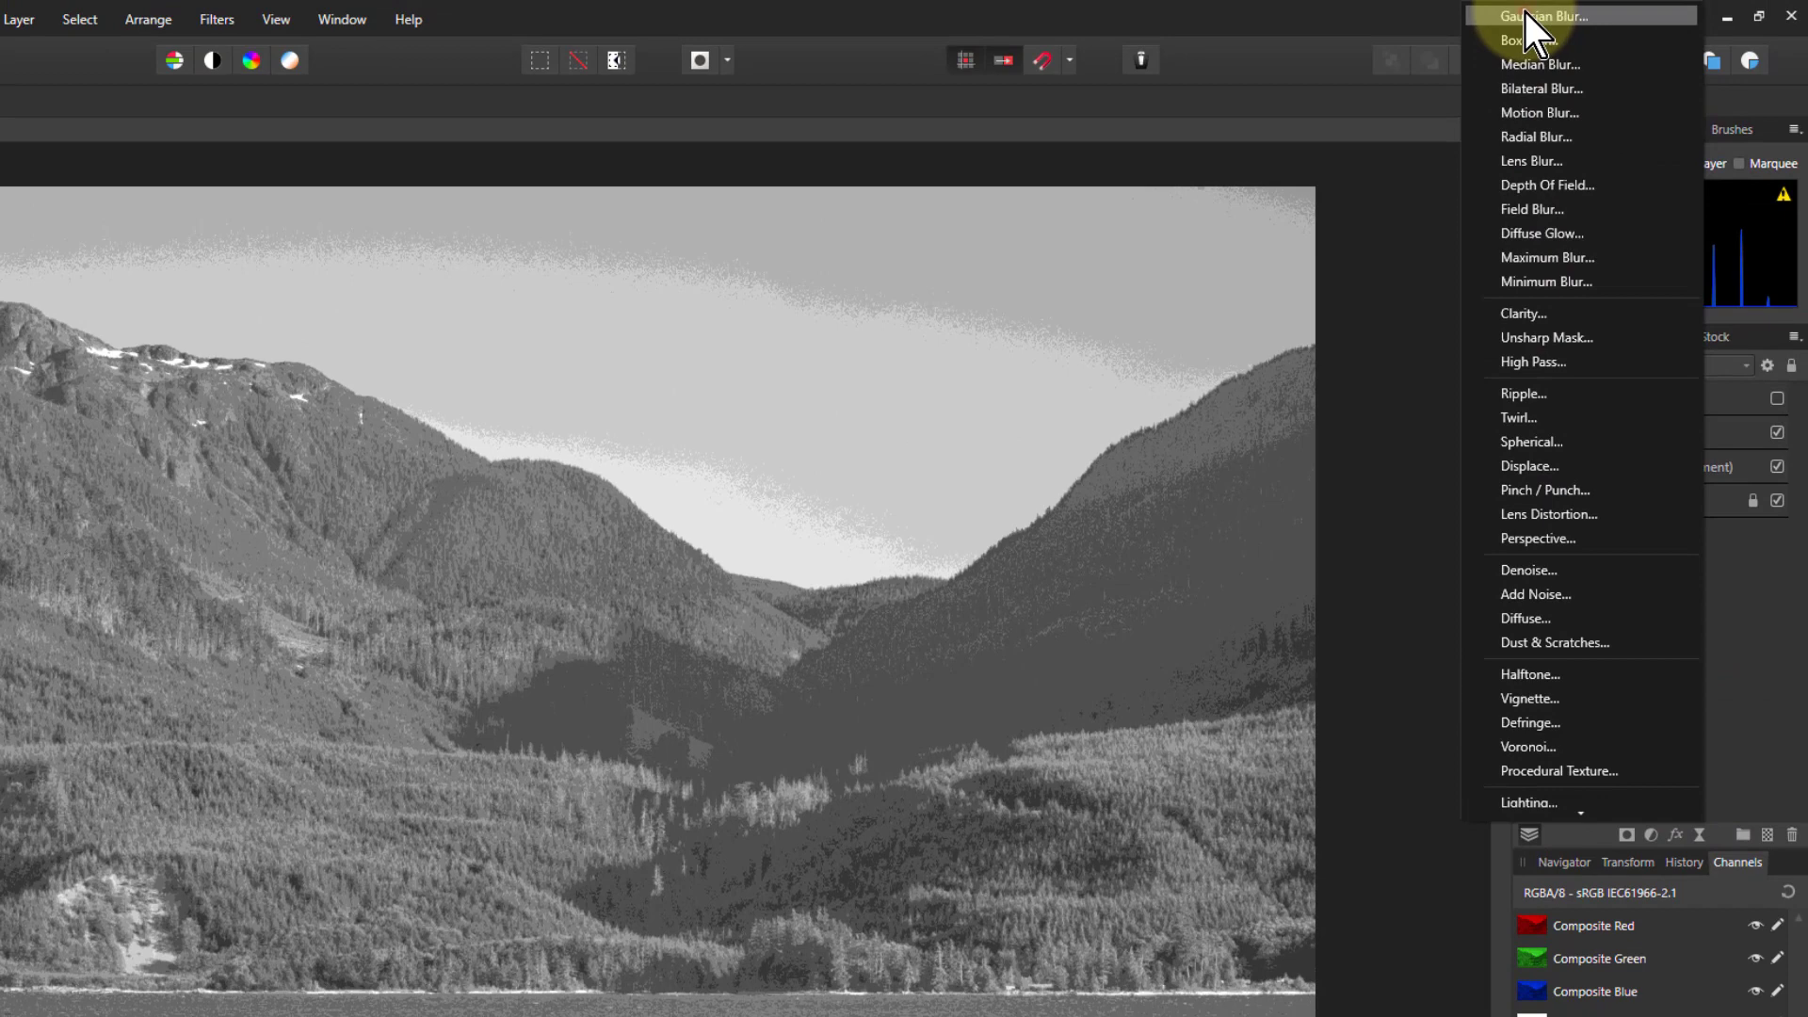
Step: Add a Live Gaussian Blur with 17.5 px radius and Preserve Alpha, then move it lower in the stack
click(1531, 4)
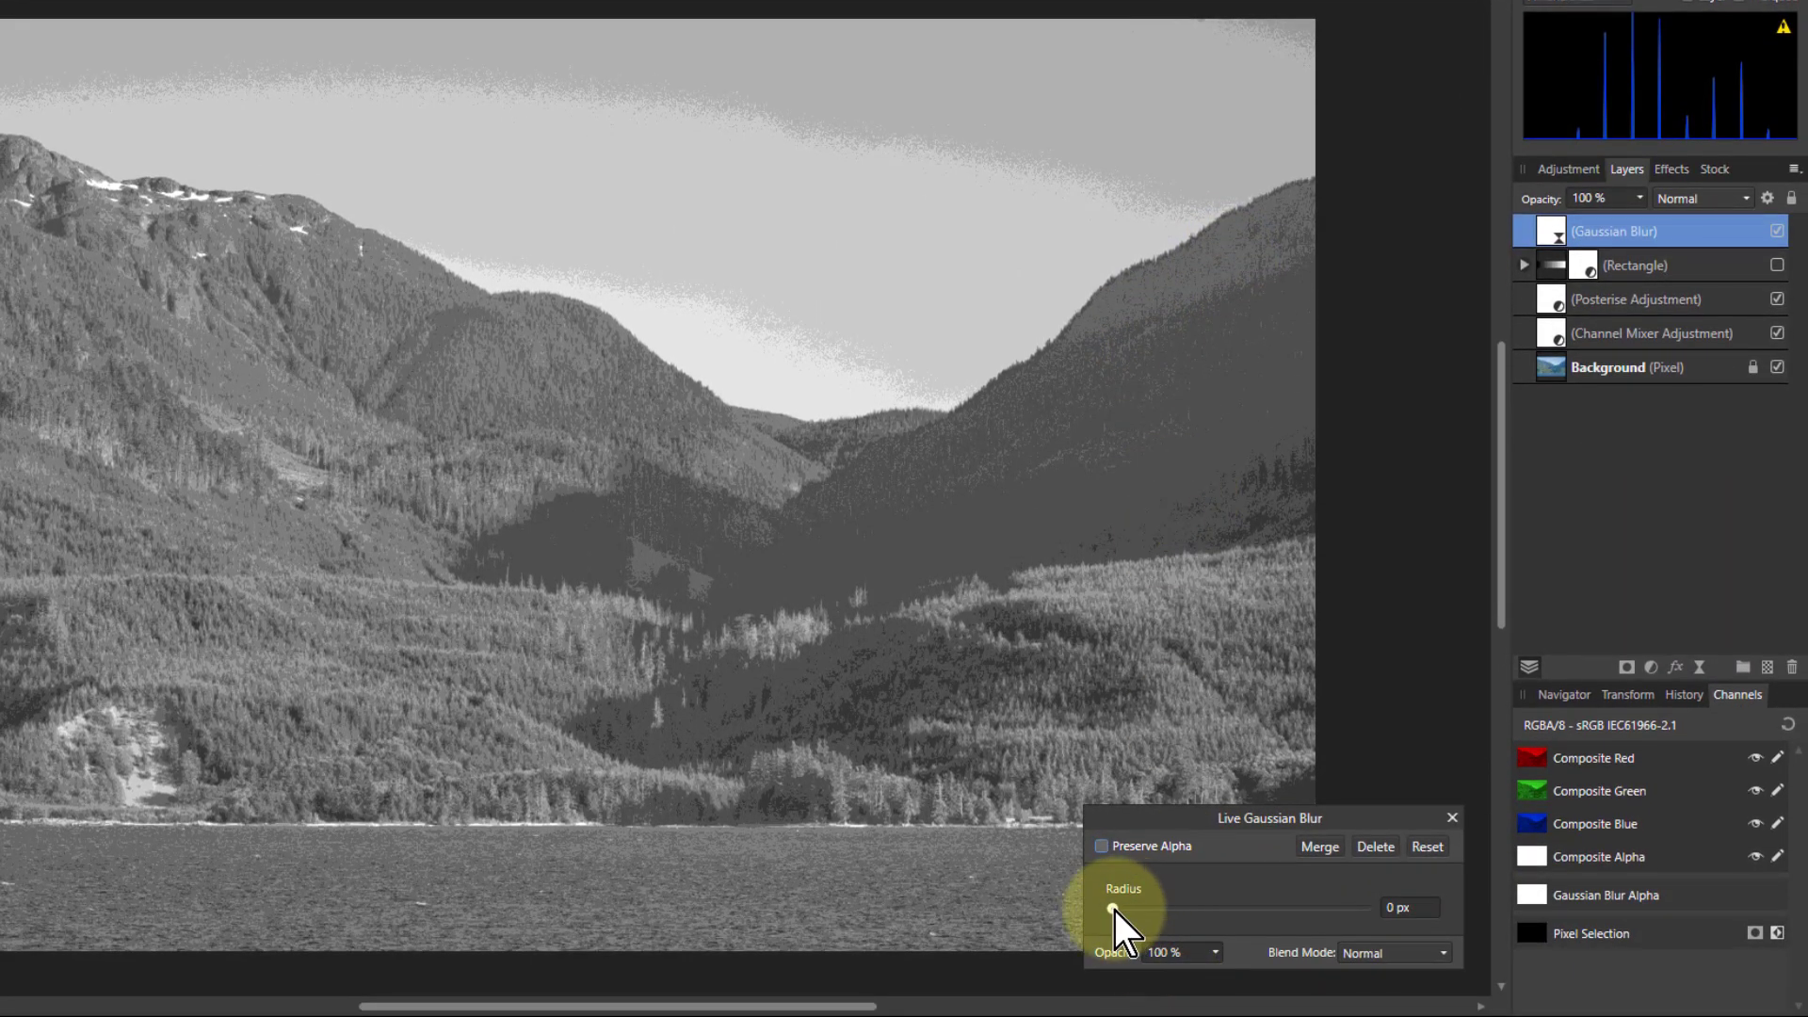
drag(1115, 910, 1245, 912)
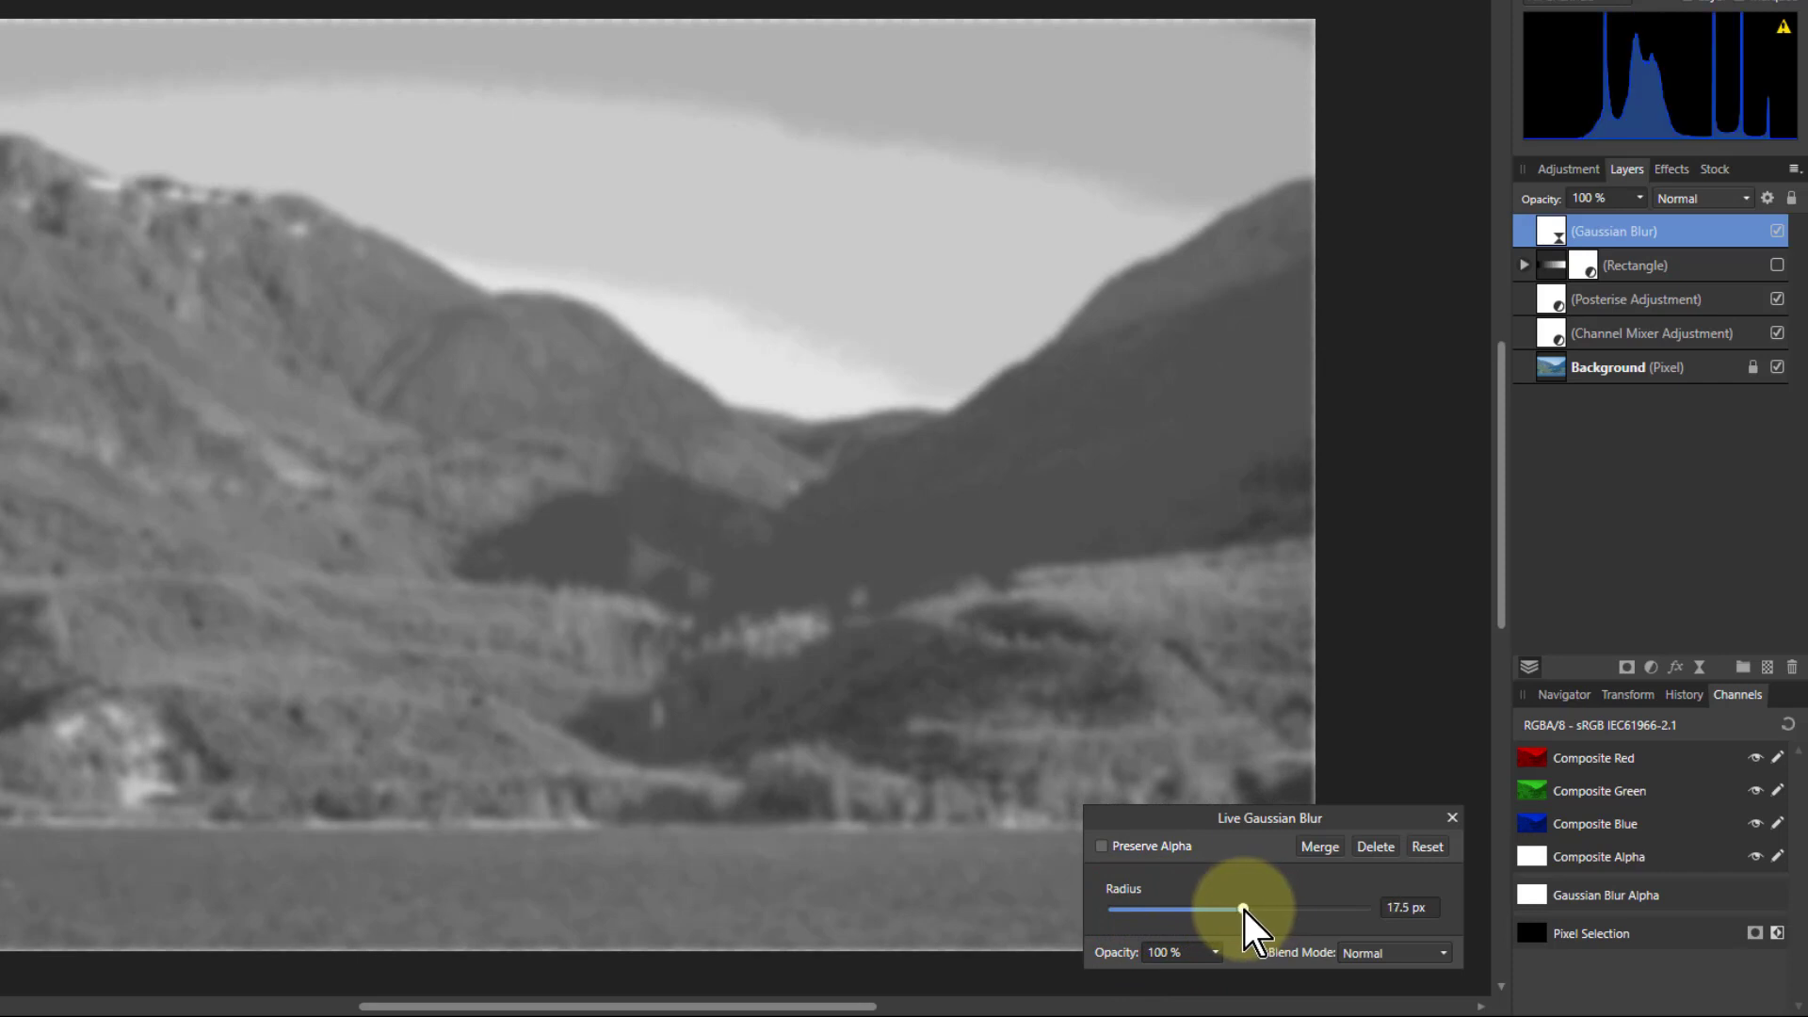
click(1101, 846)
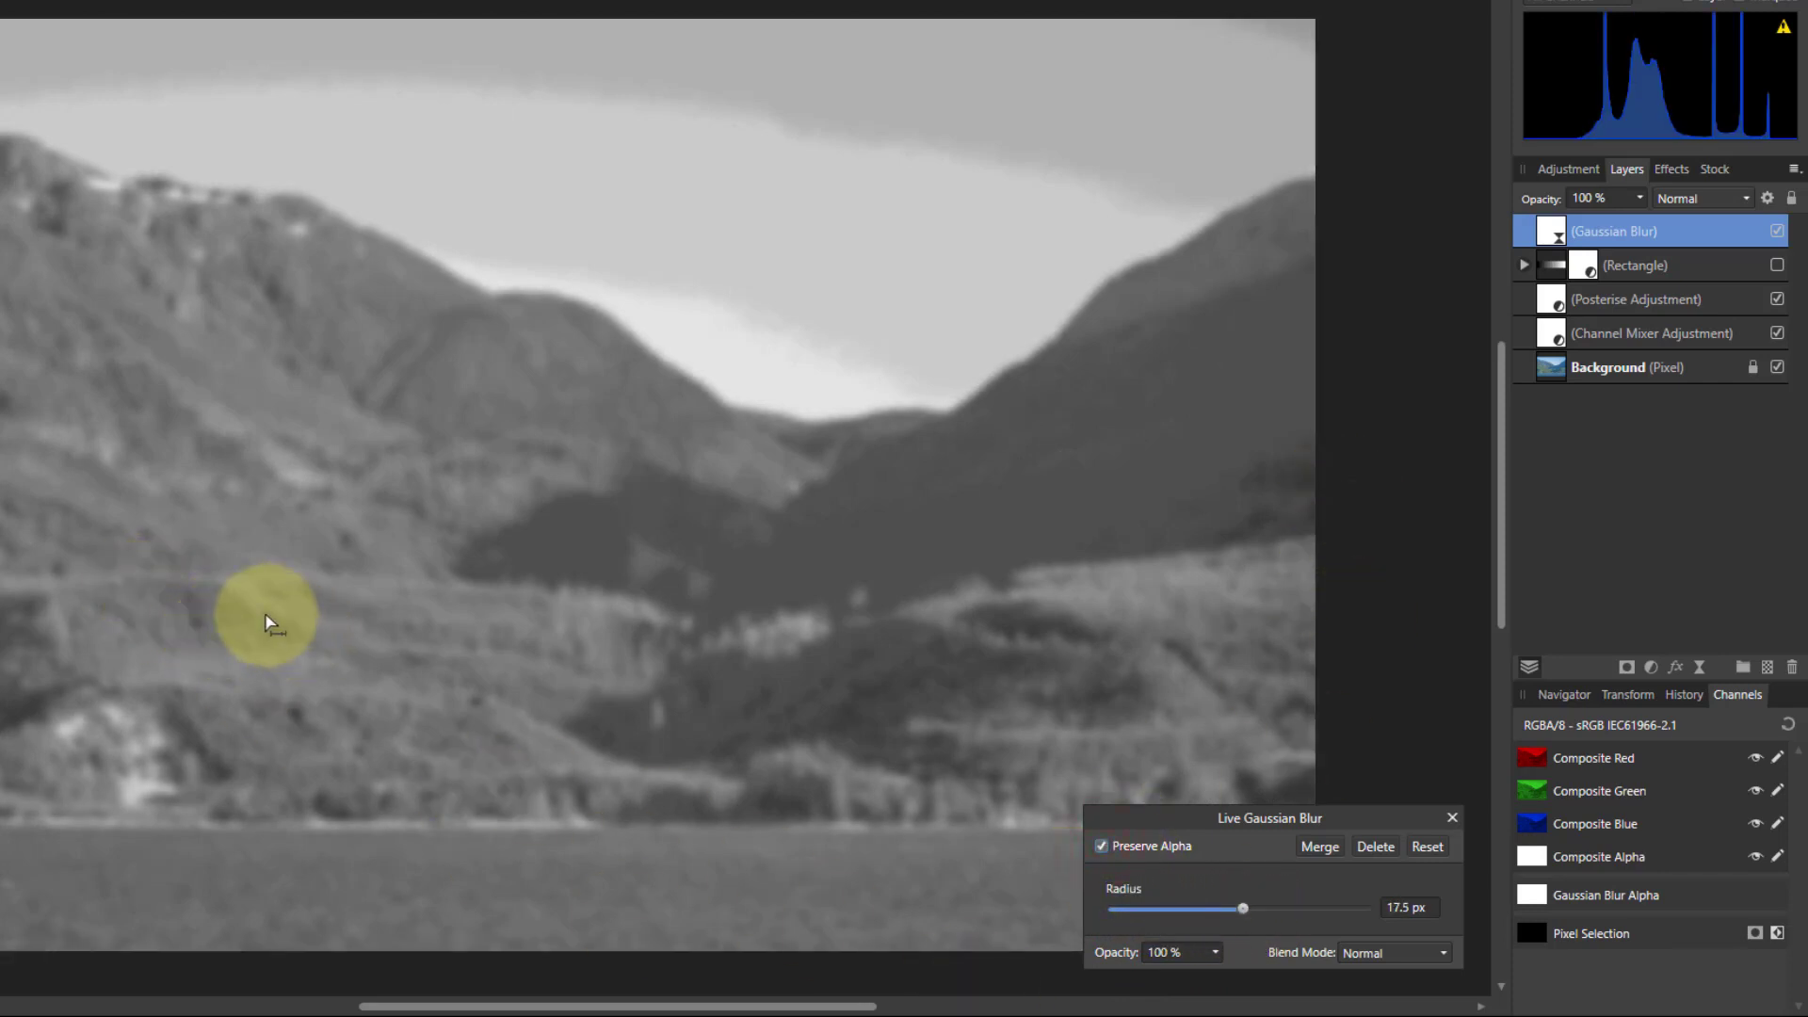
drag(1158, 818, 970, 704)
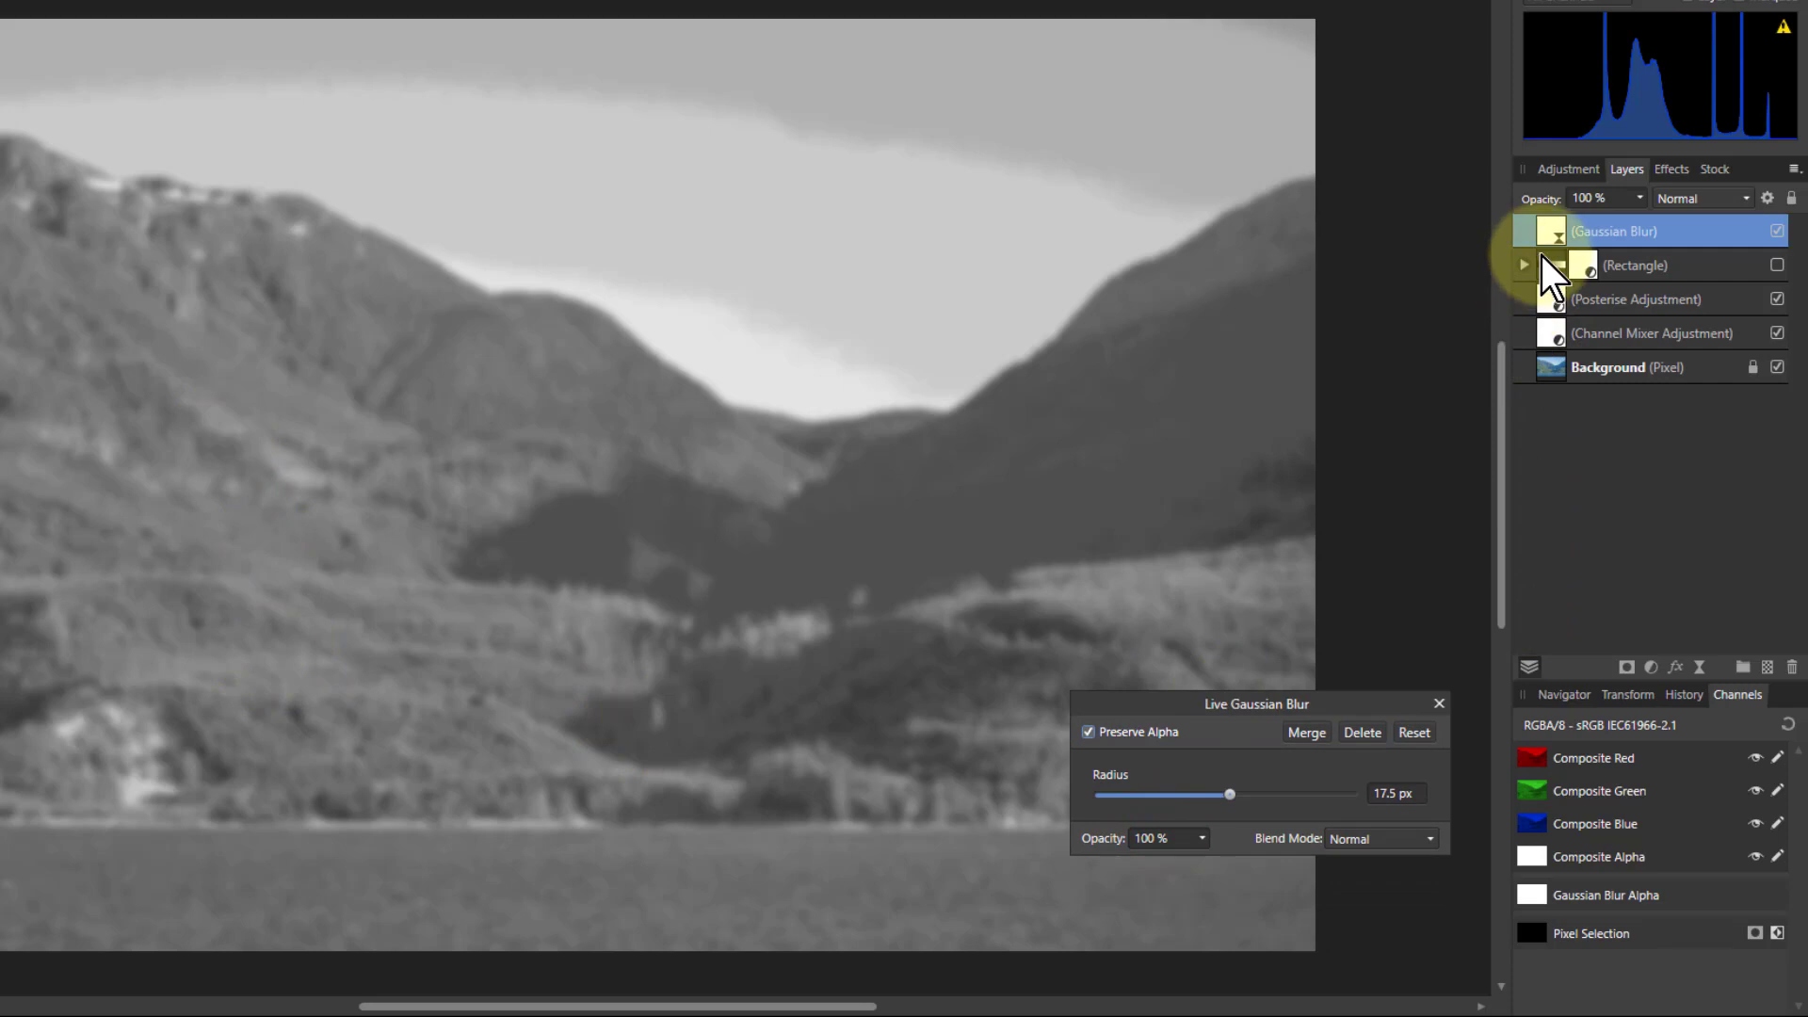
drag(1548, 232, 1539, 326)
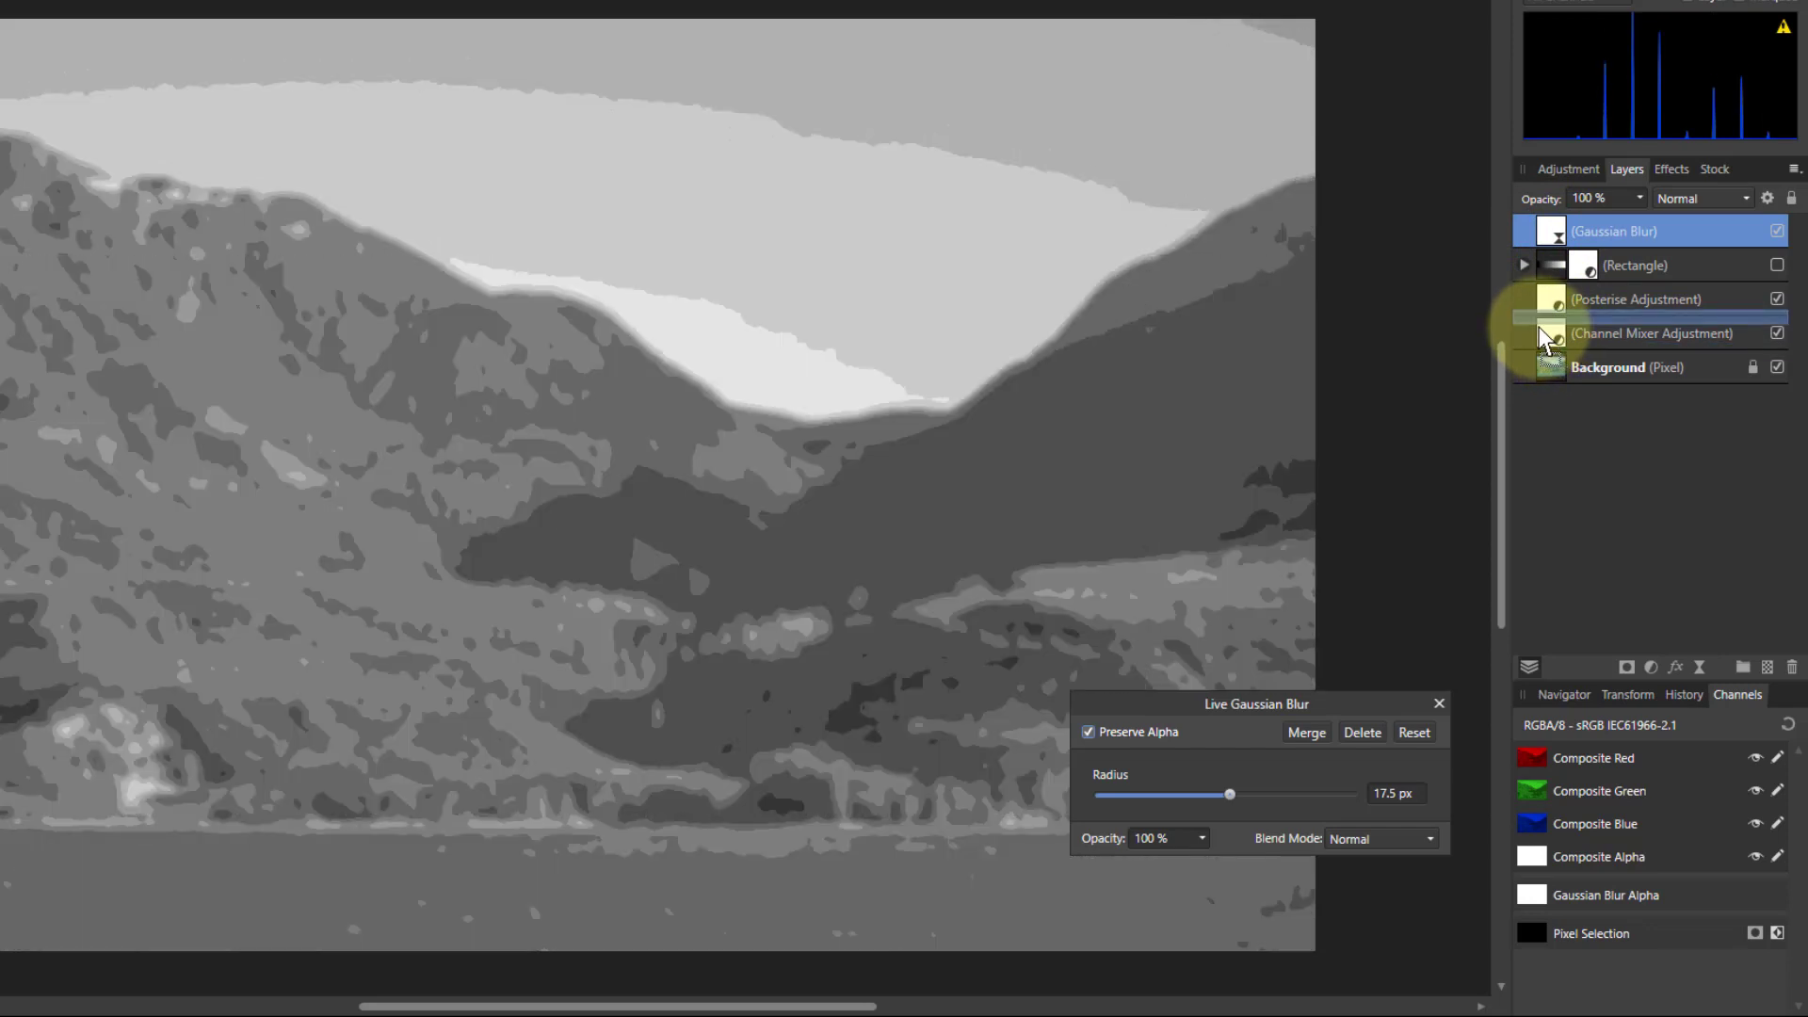
Step: Place the blur beneath Posterise and lower its radius to 2.1 px
drag(1539, 326, 1539, 326)
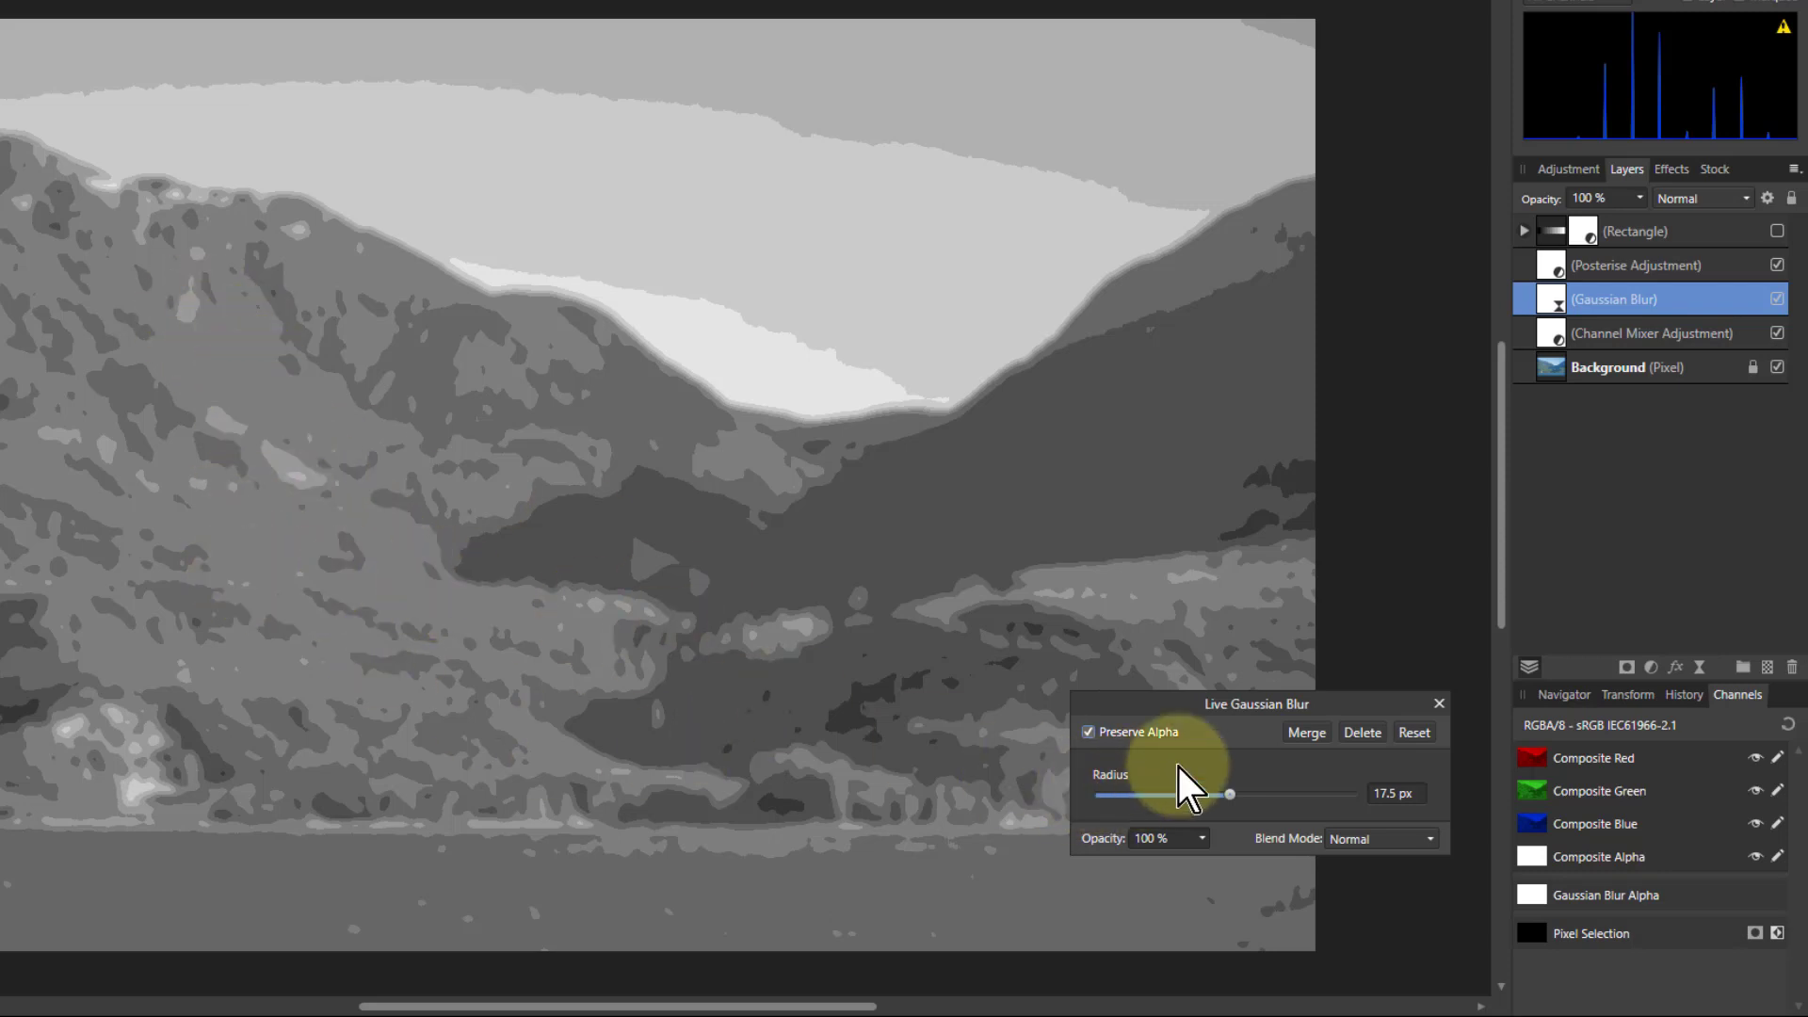
drag(1232, 796, 1172, 806)
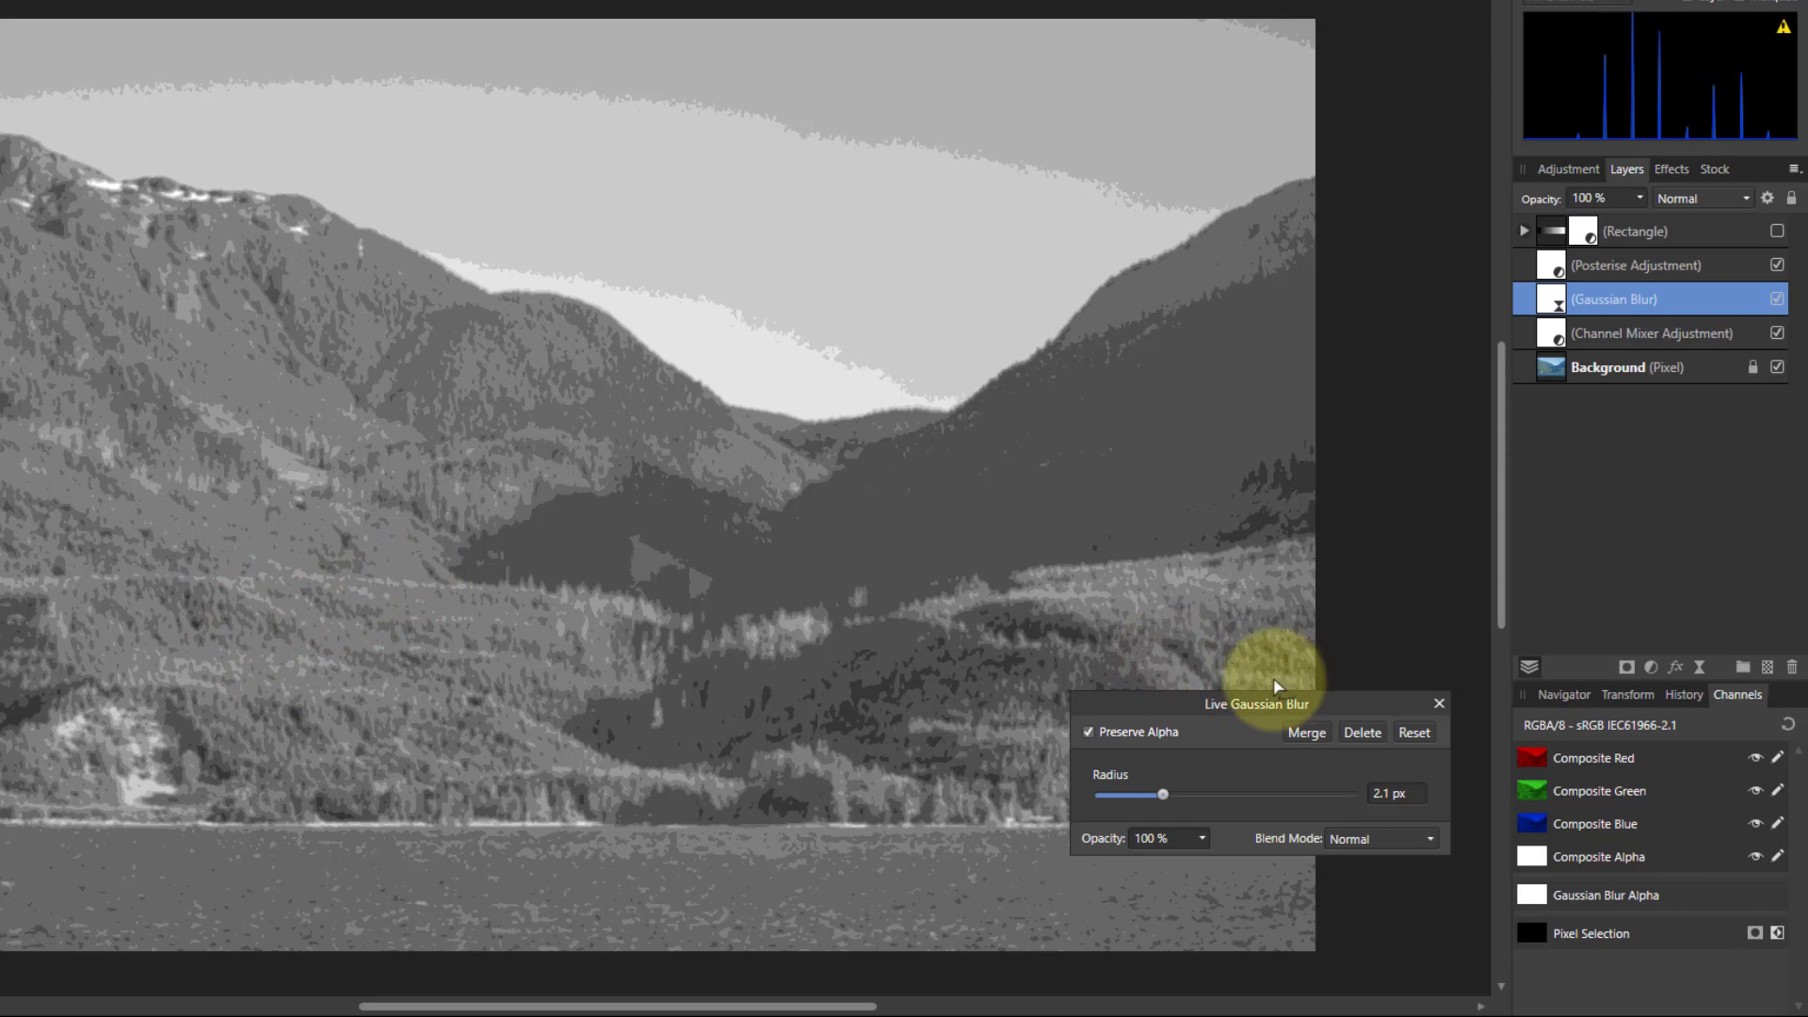
Step: Show the 11-band gradient strip again over the lower-left lakeshore and select the Background layer
click(1439, 703)
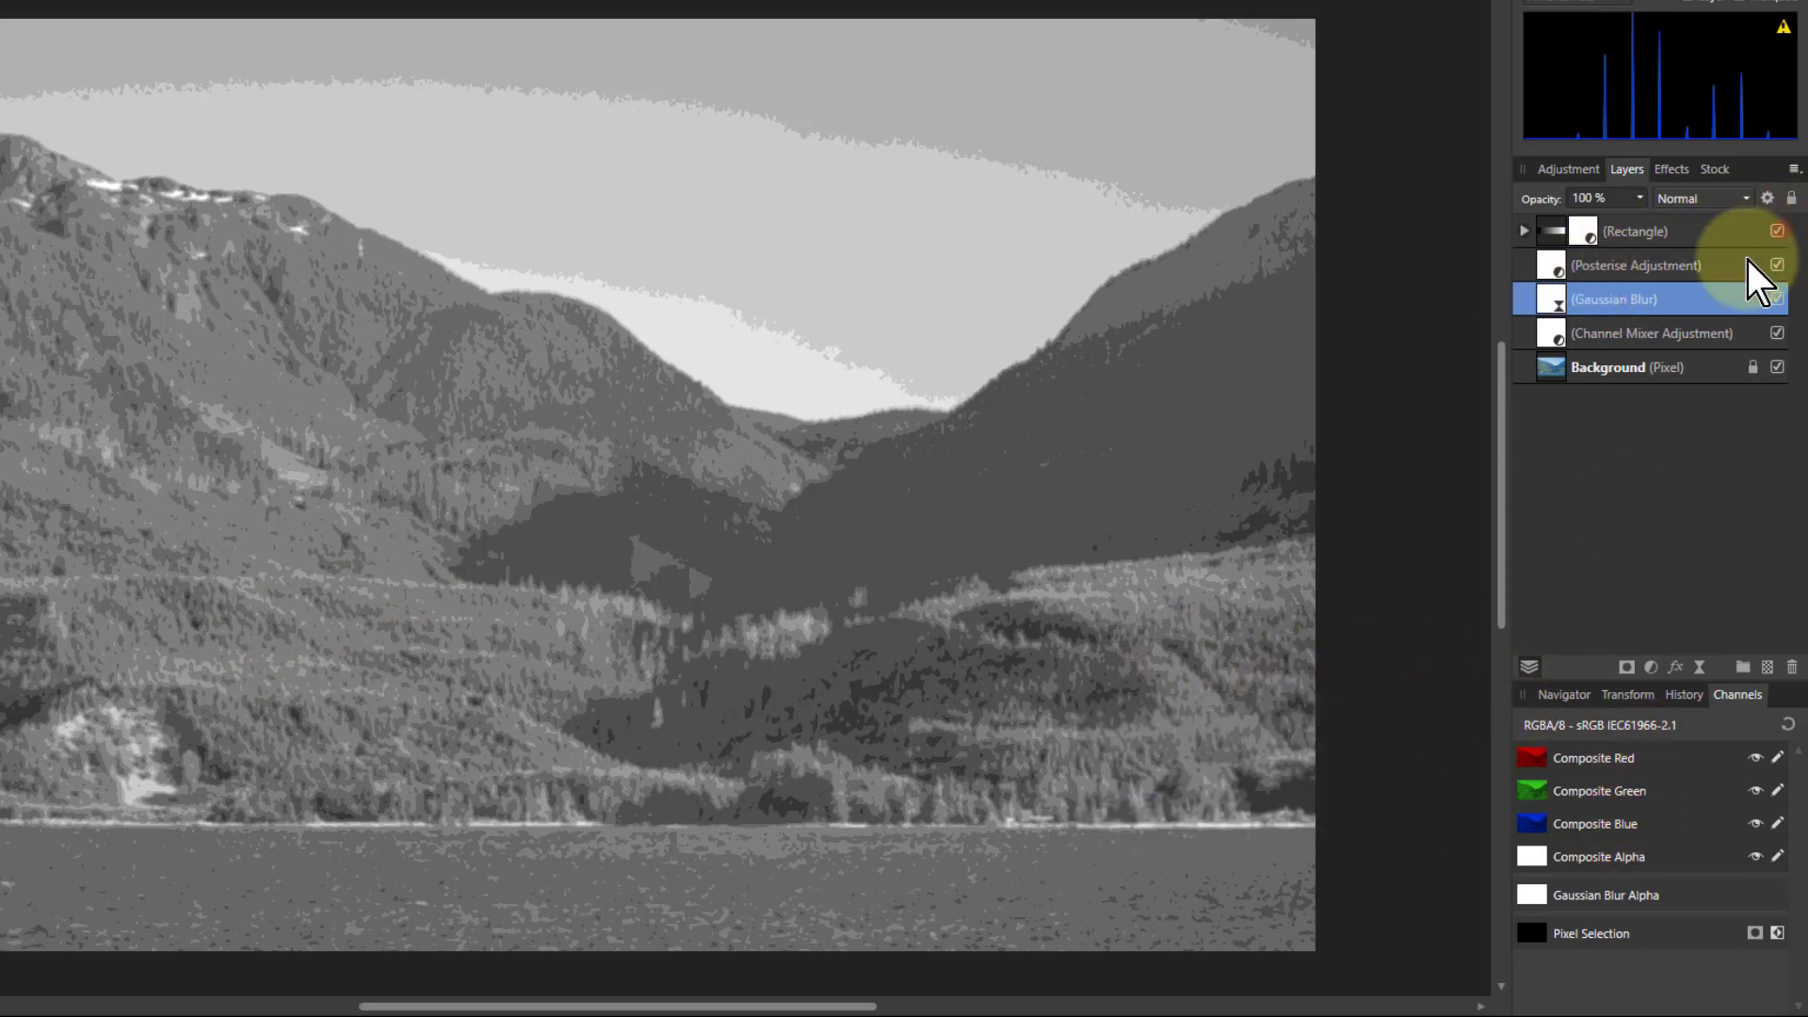
click(1777, 231)
drag(466, 323, 8, 739)
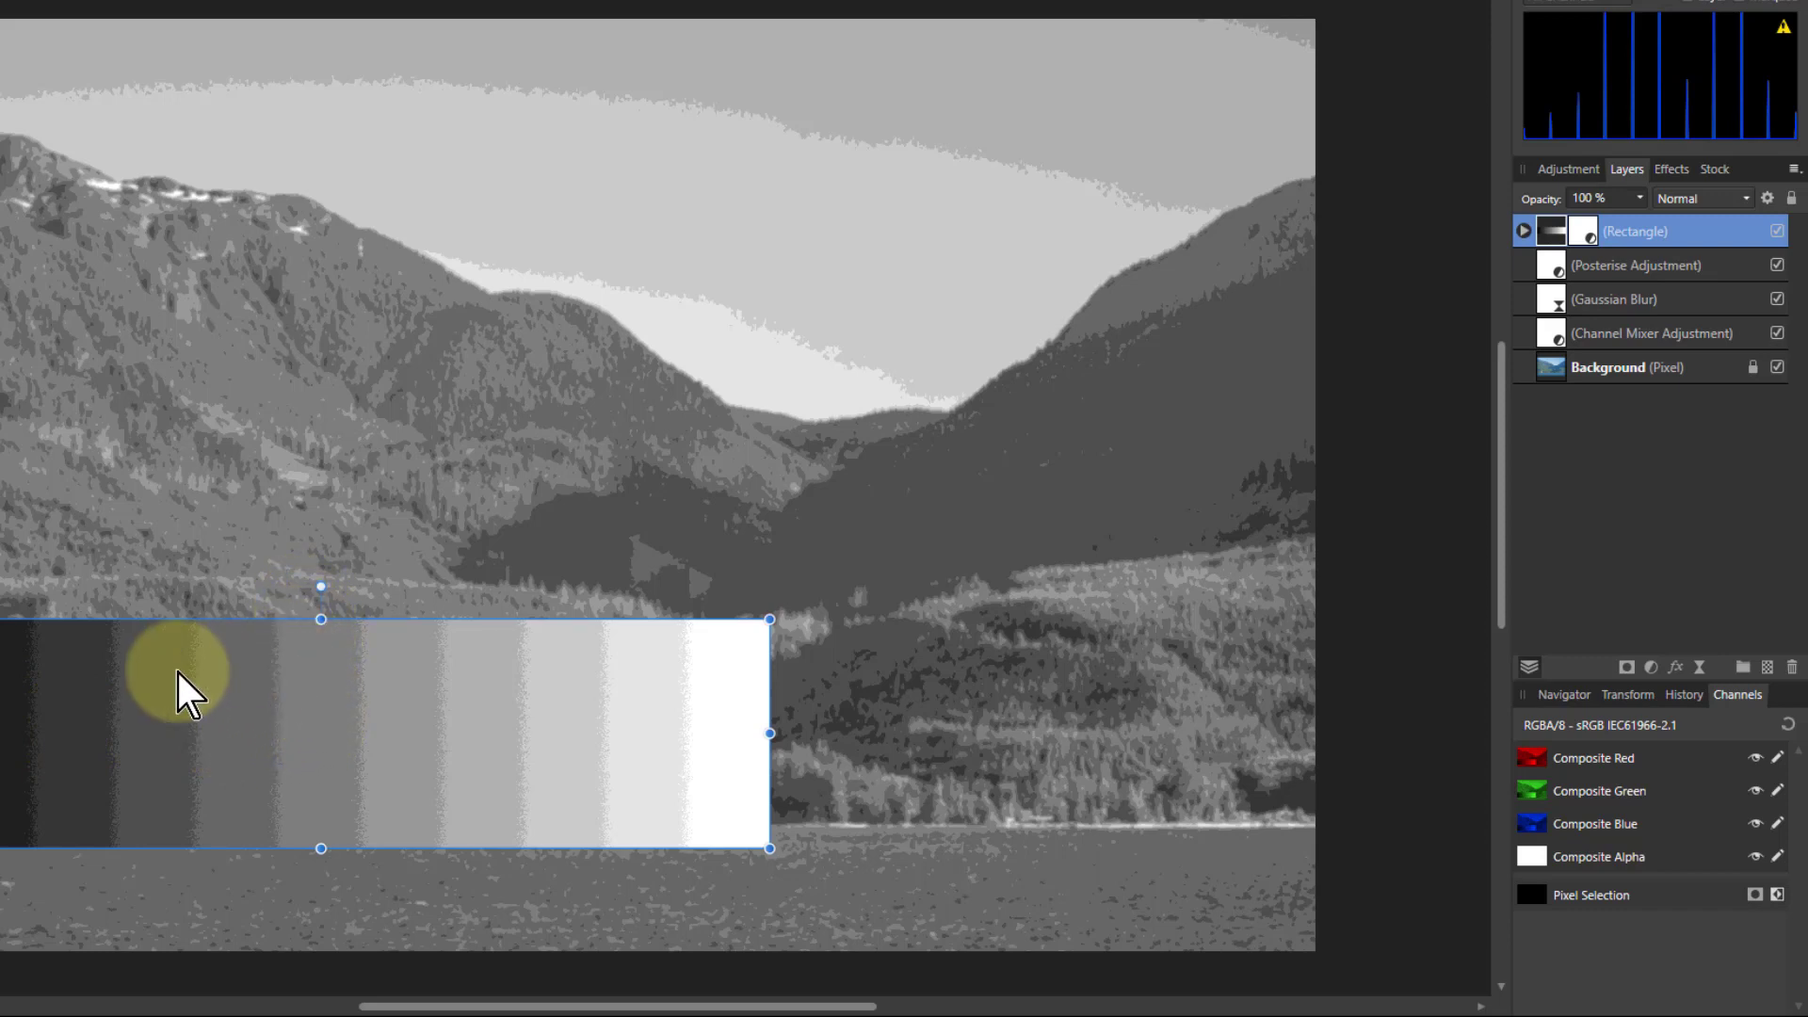
drag(38, 720, 108, 768)
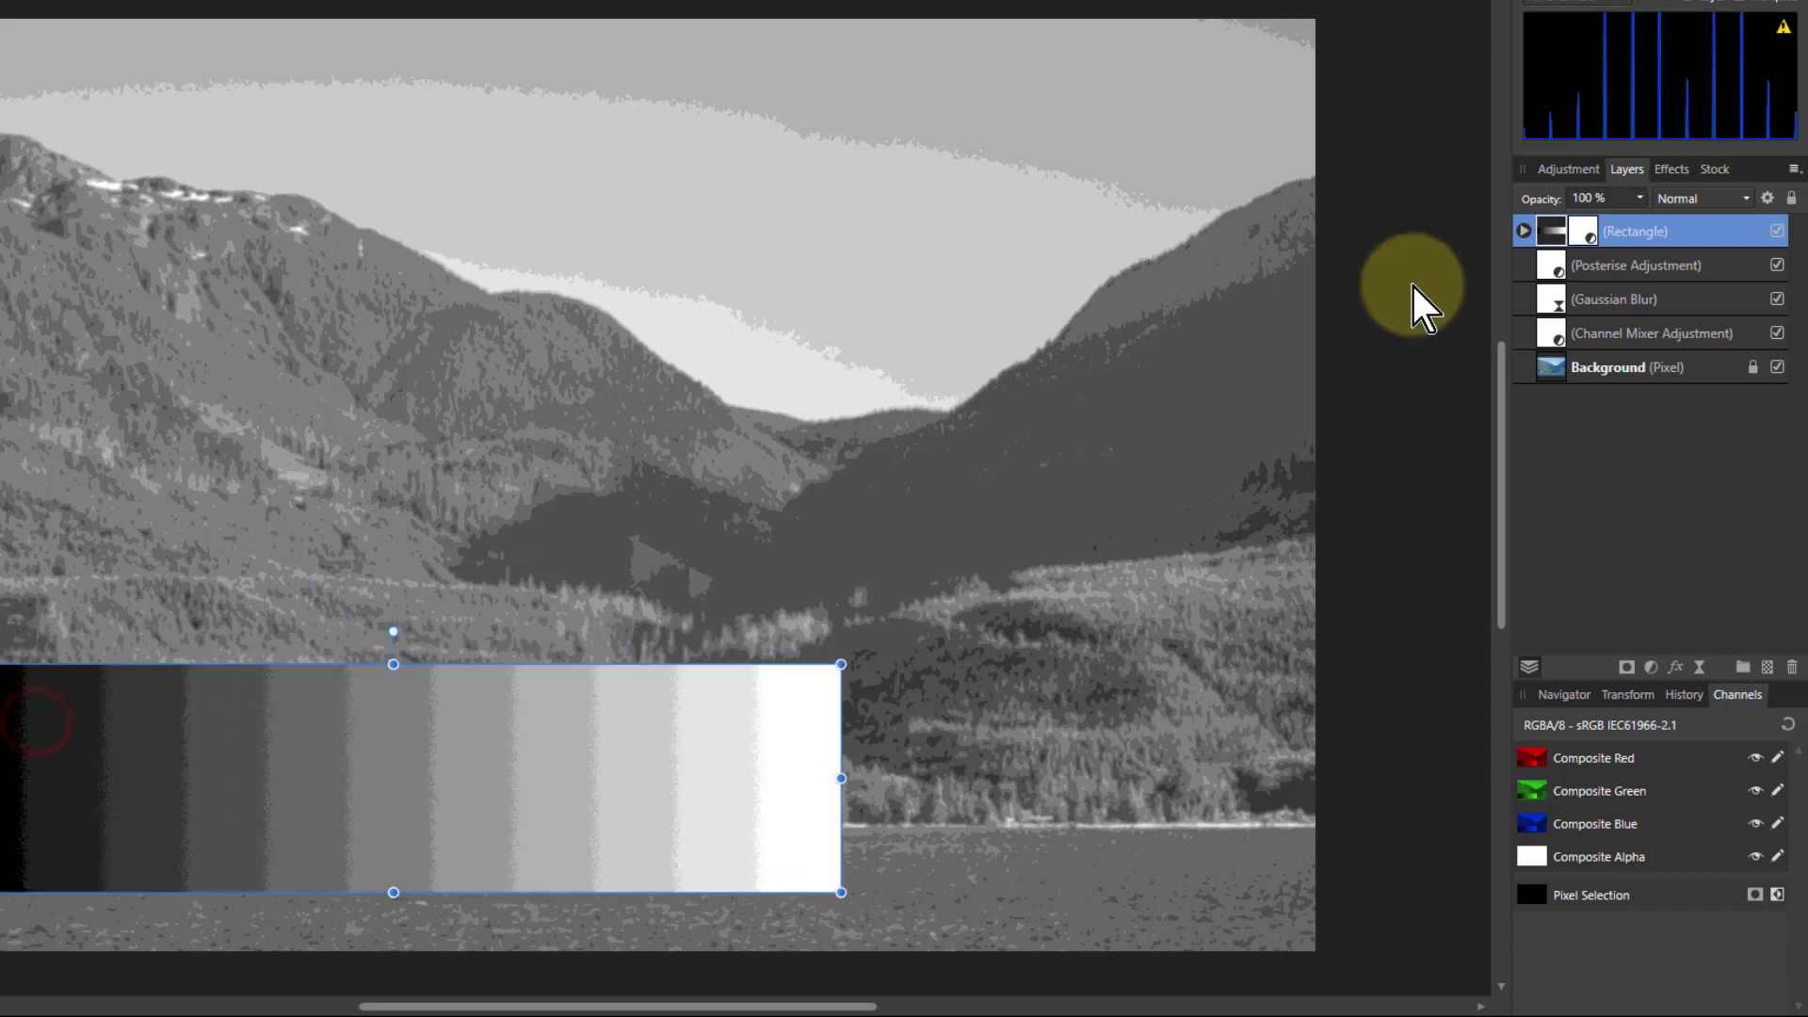
click(1562, 367)
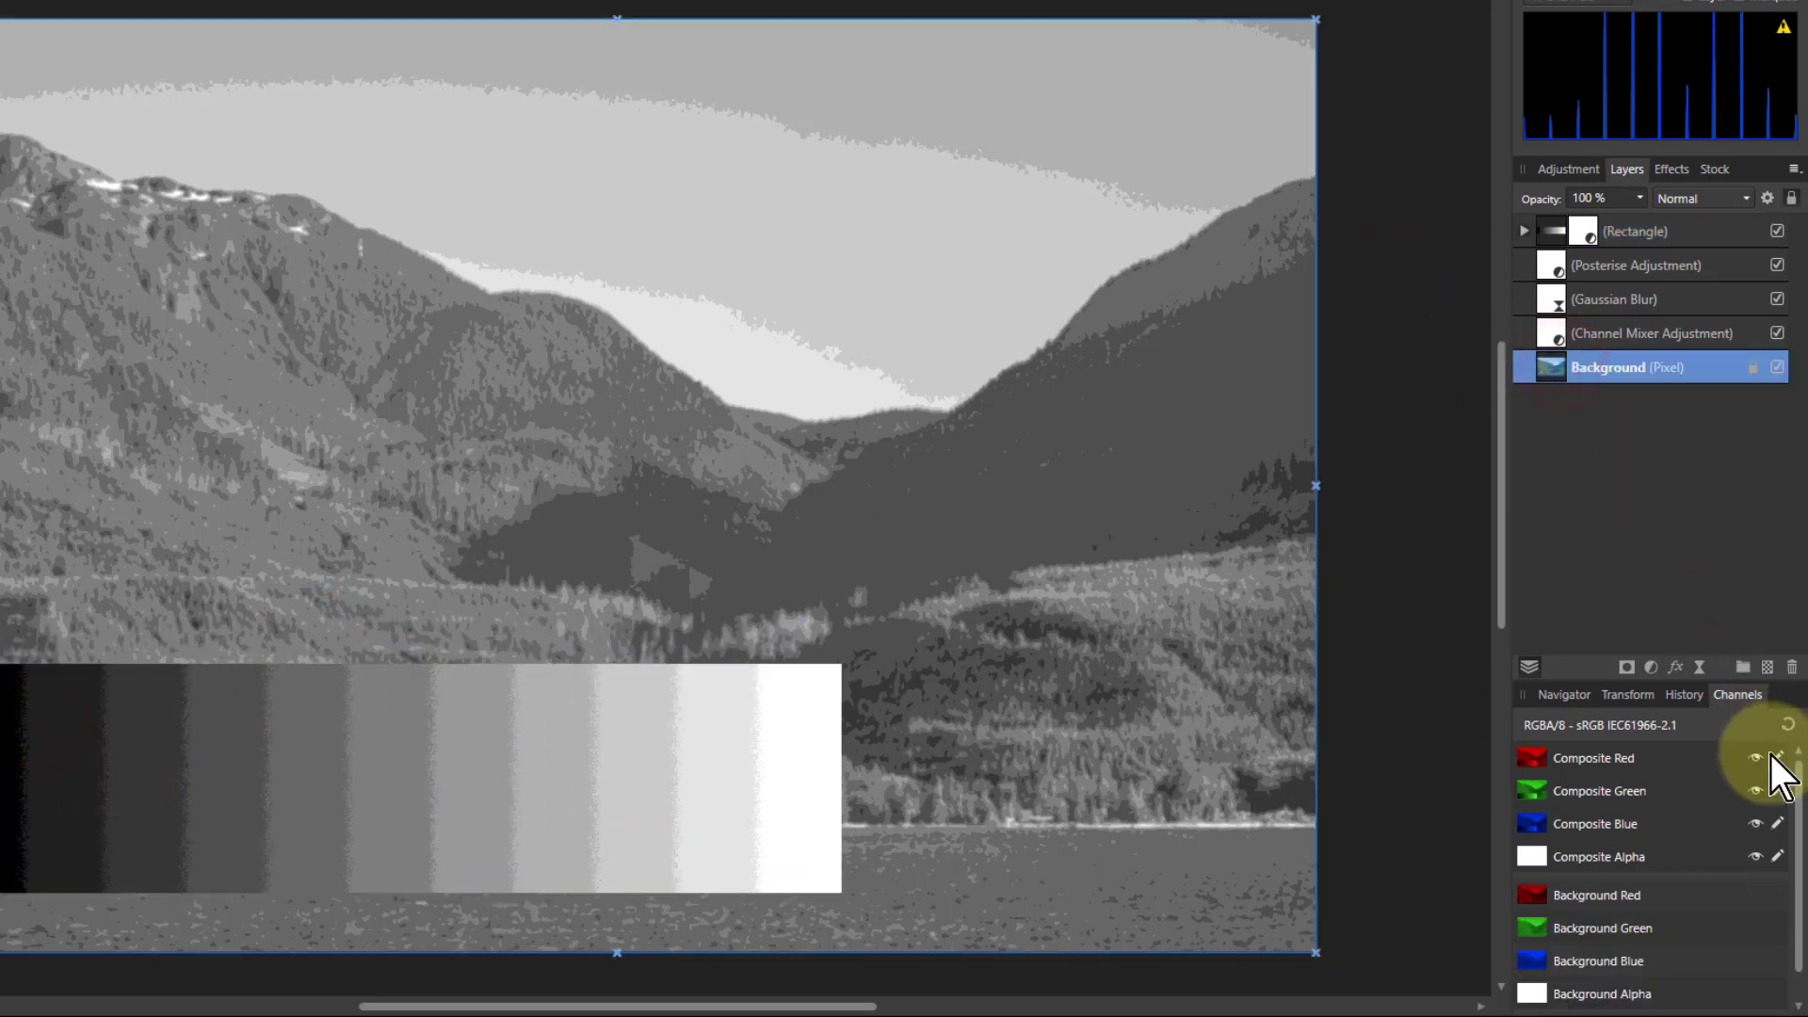
click(1652, 666)
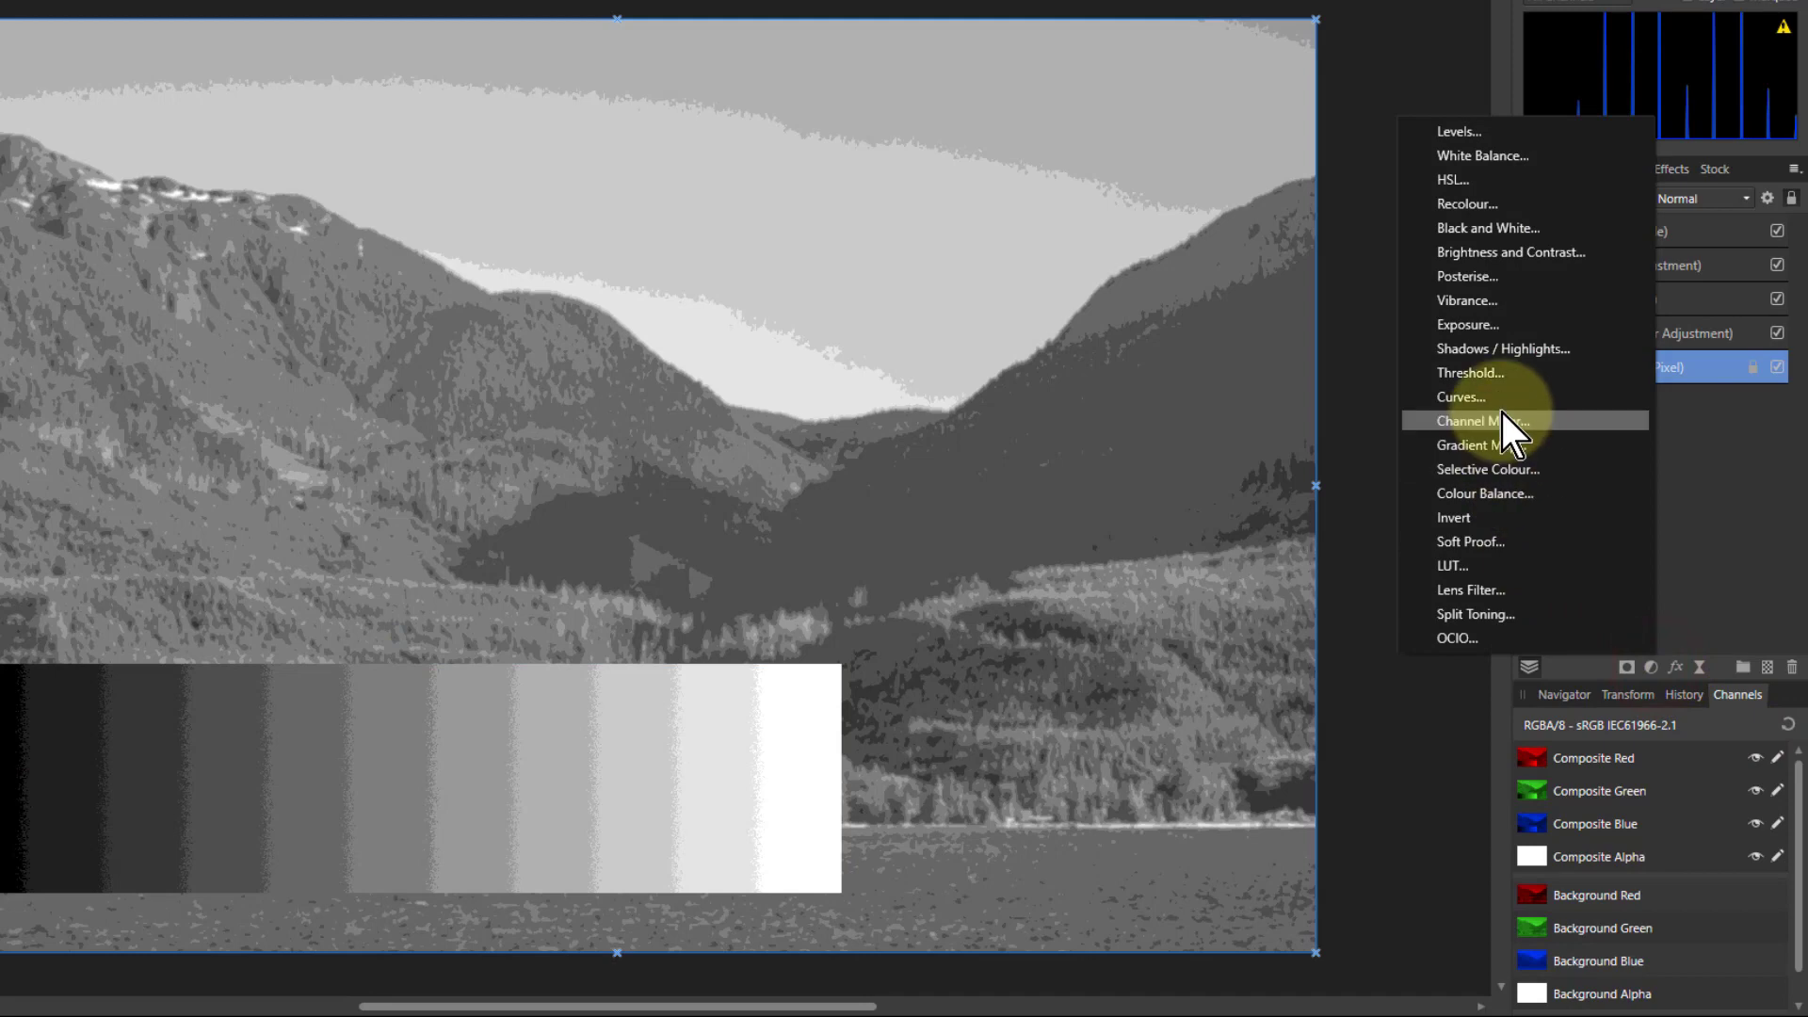
Step: Add a straight-diagonal Curves adjustment in Luminosity blend mode to the Background, and nudge the strip up-left
click(1479, 396)
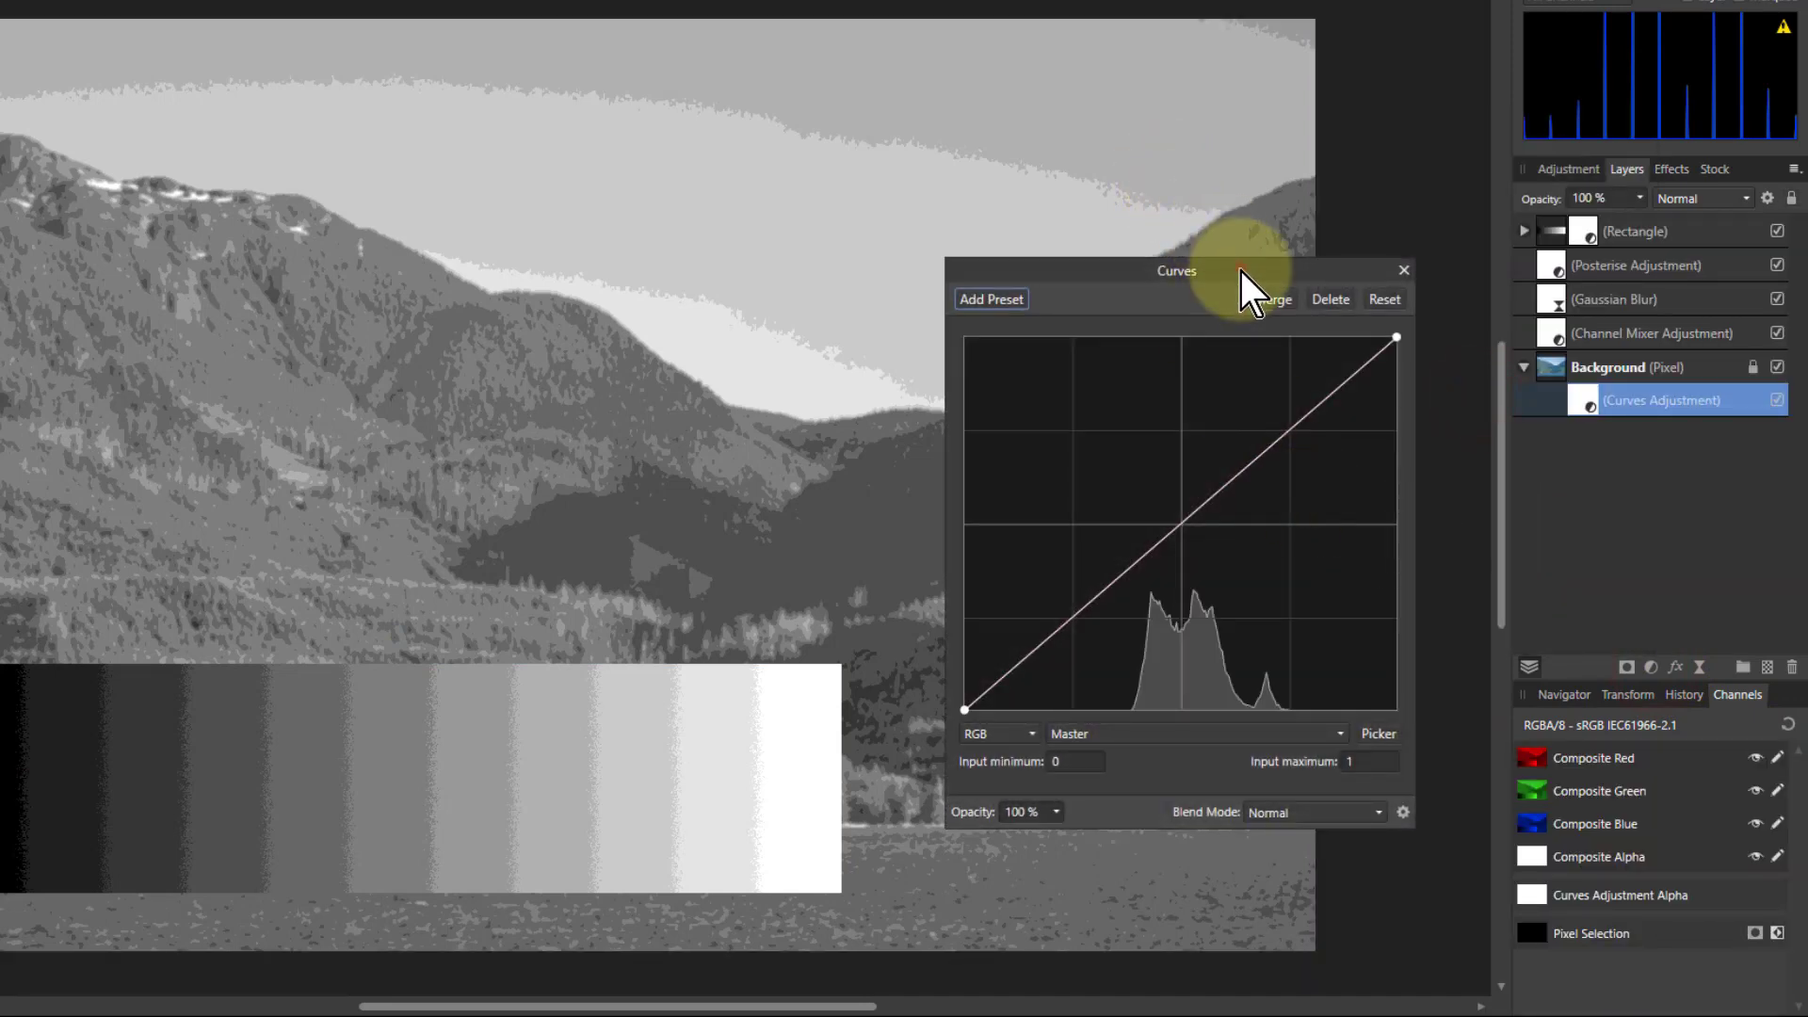
drag(1240, 269, 1273, 409)
mouse_move(1213, 691)
mouse_down()
mouse_move(1211, 655)
mouse_move(1174, 646)
mouse_move(1255, 720)
mouse_move(1221, 663)
mouse_move(1233, 680)
mouse_up()
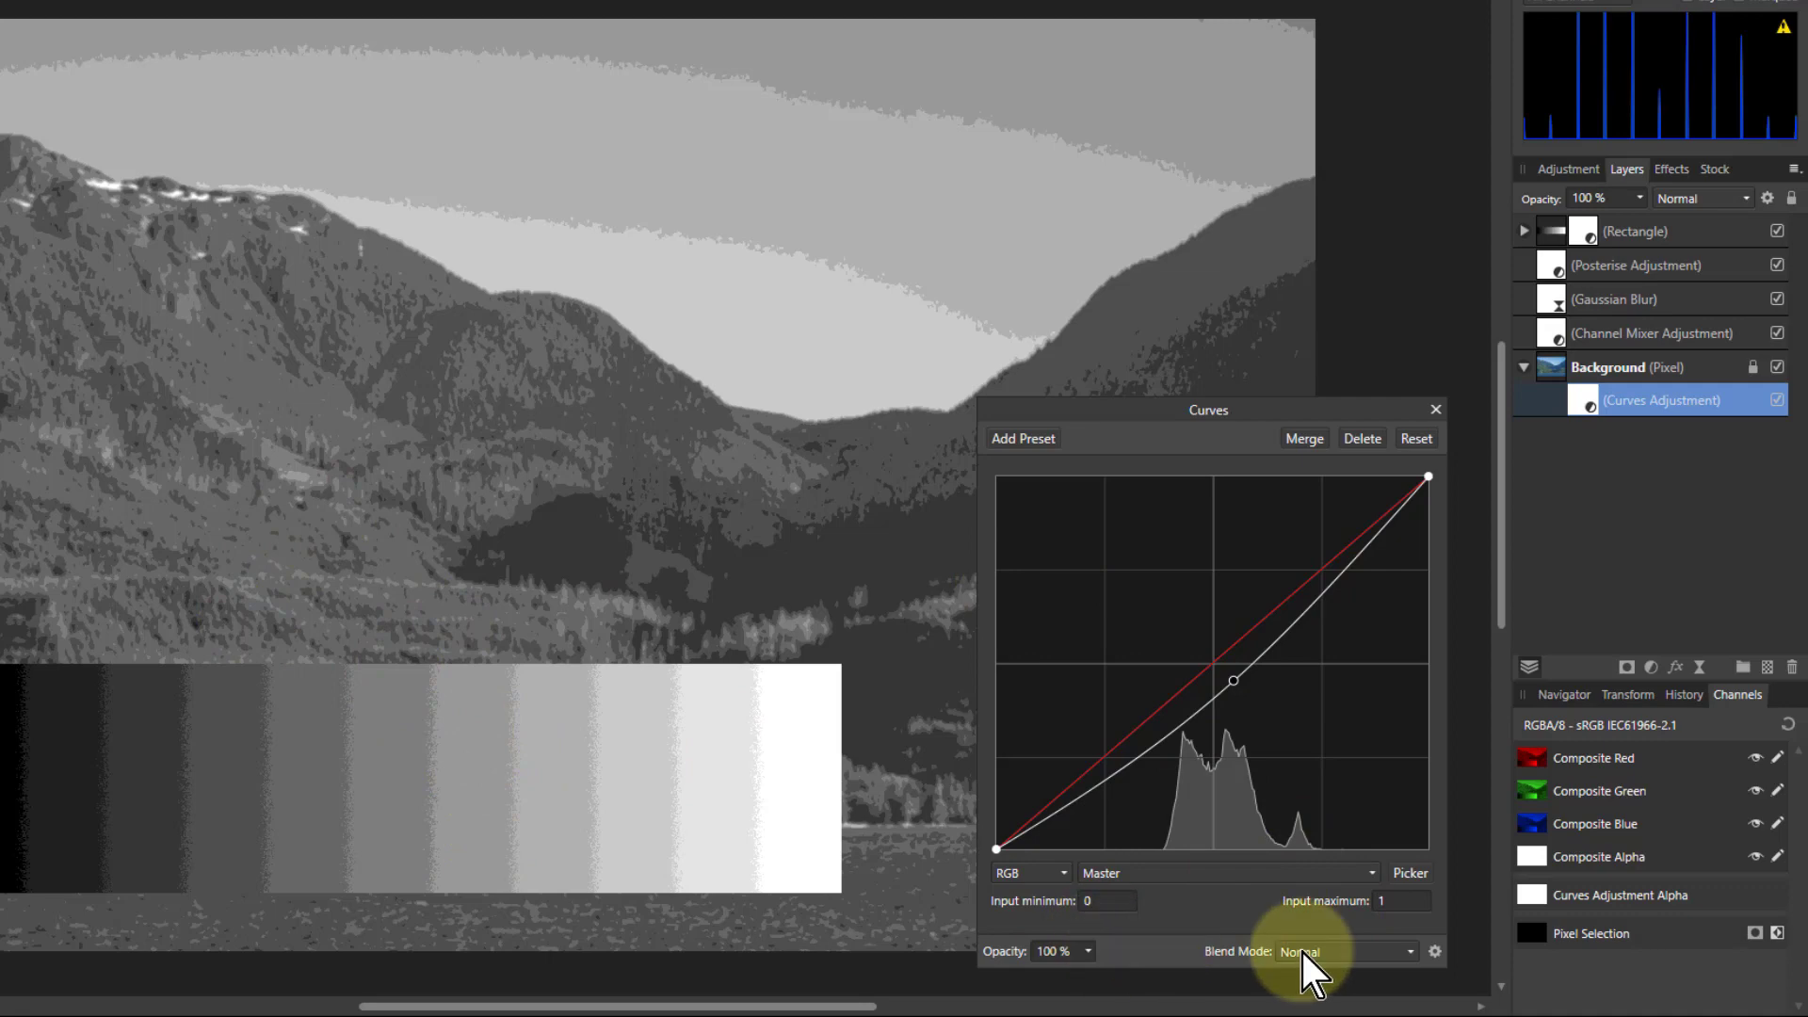
click(1356, 951)
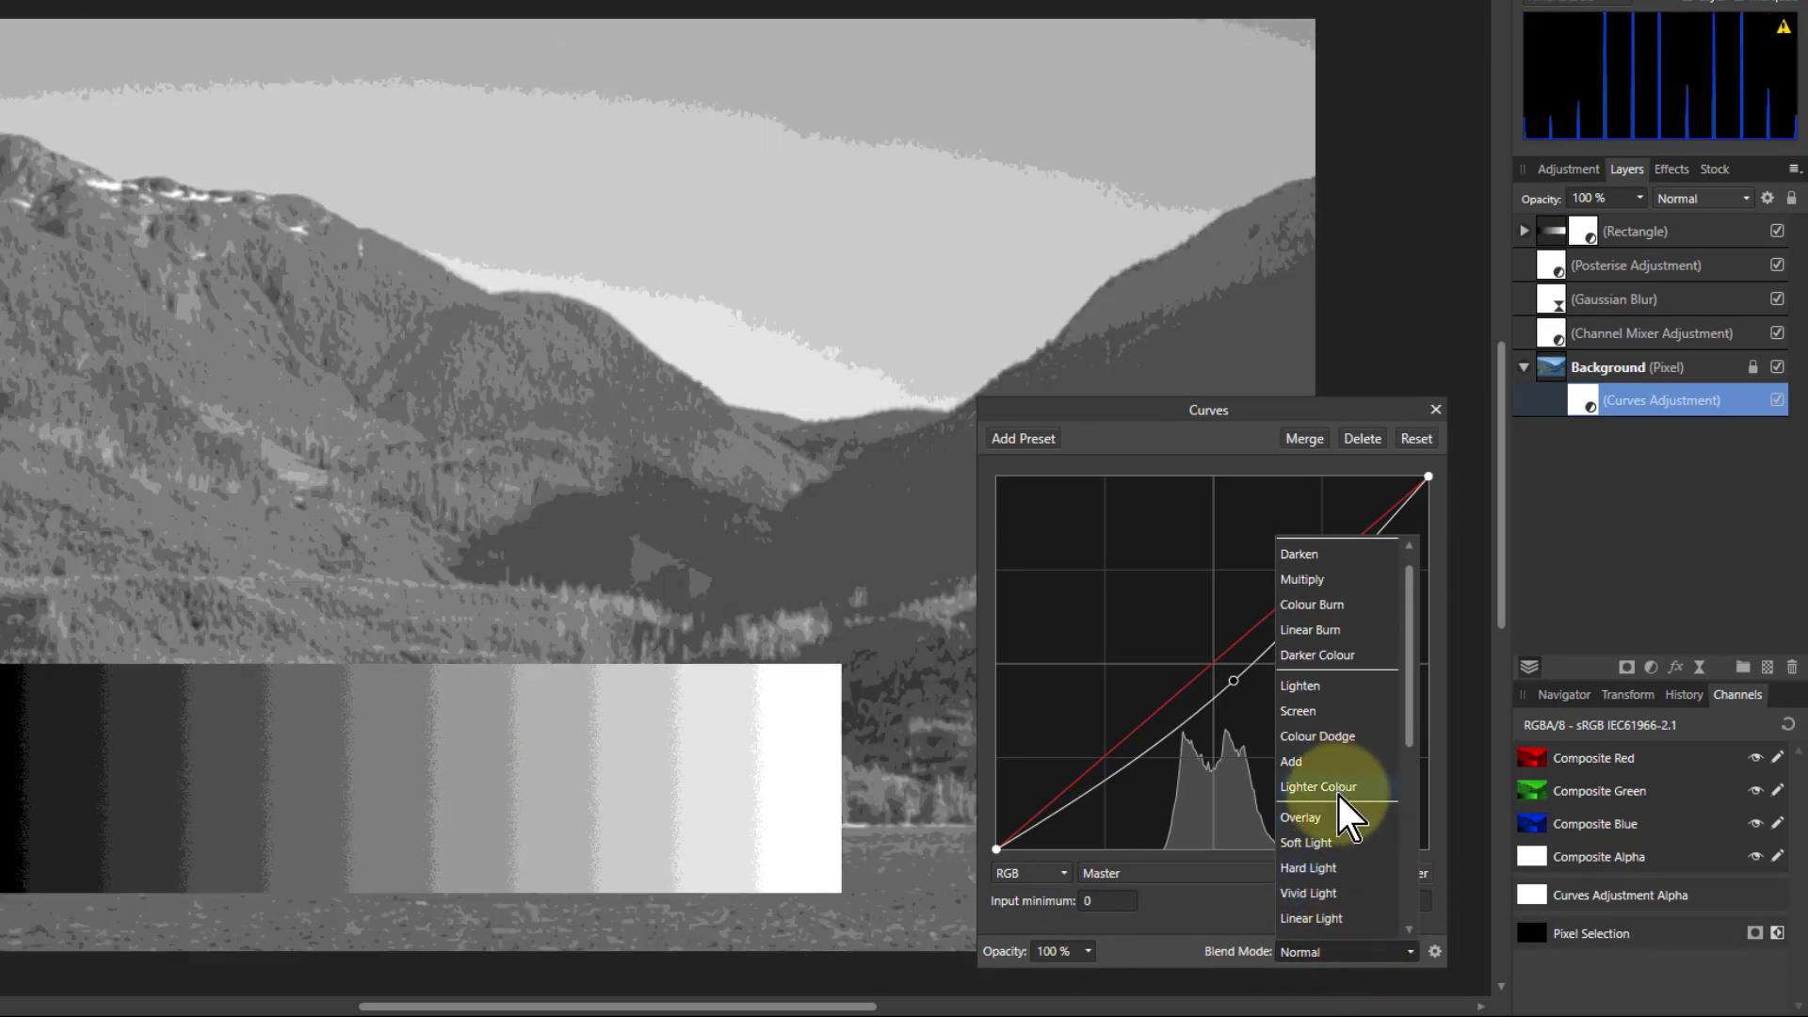
scroll(1348, 829, down, 1)
scroll(1348, 831, down, 2)
scroll(1348, 847, down, 2)
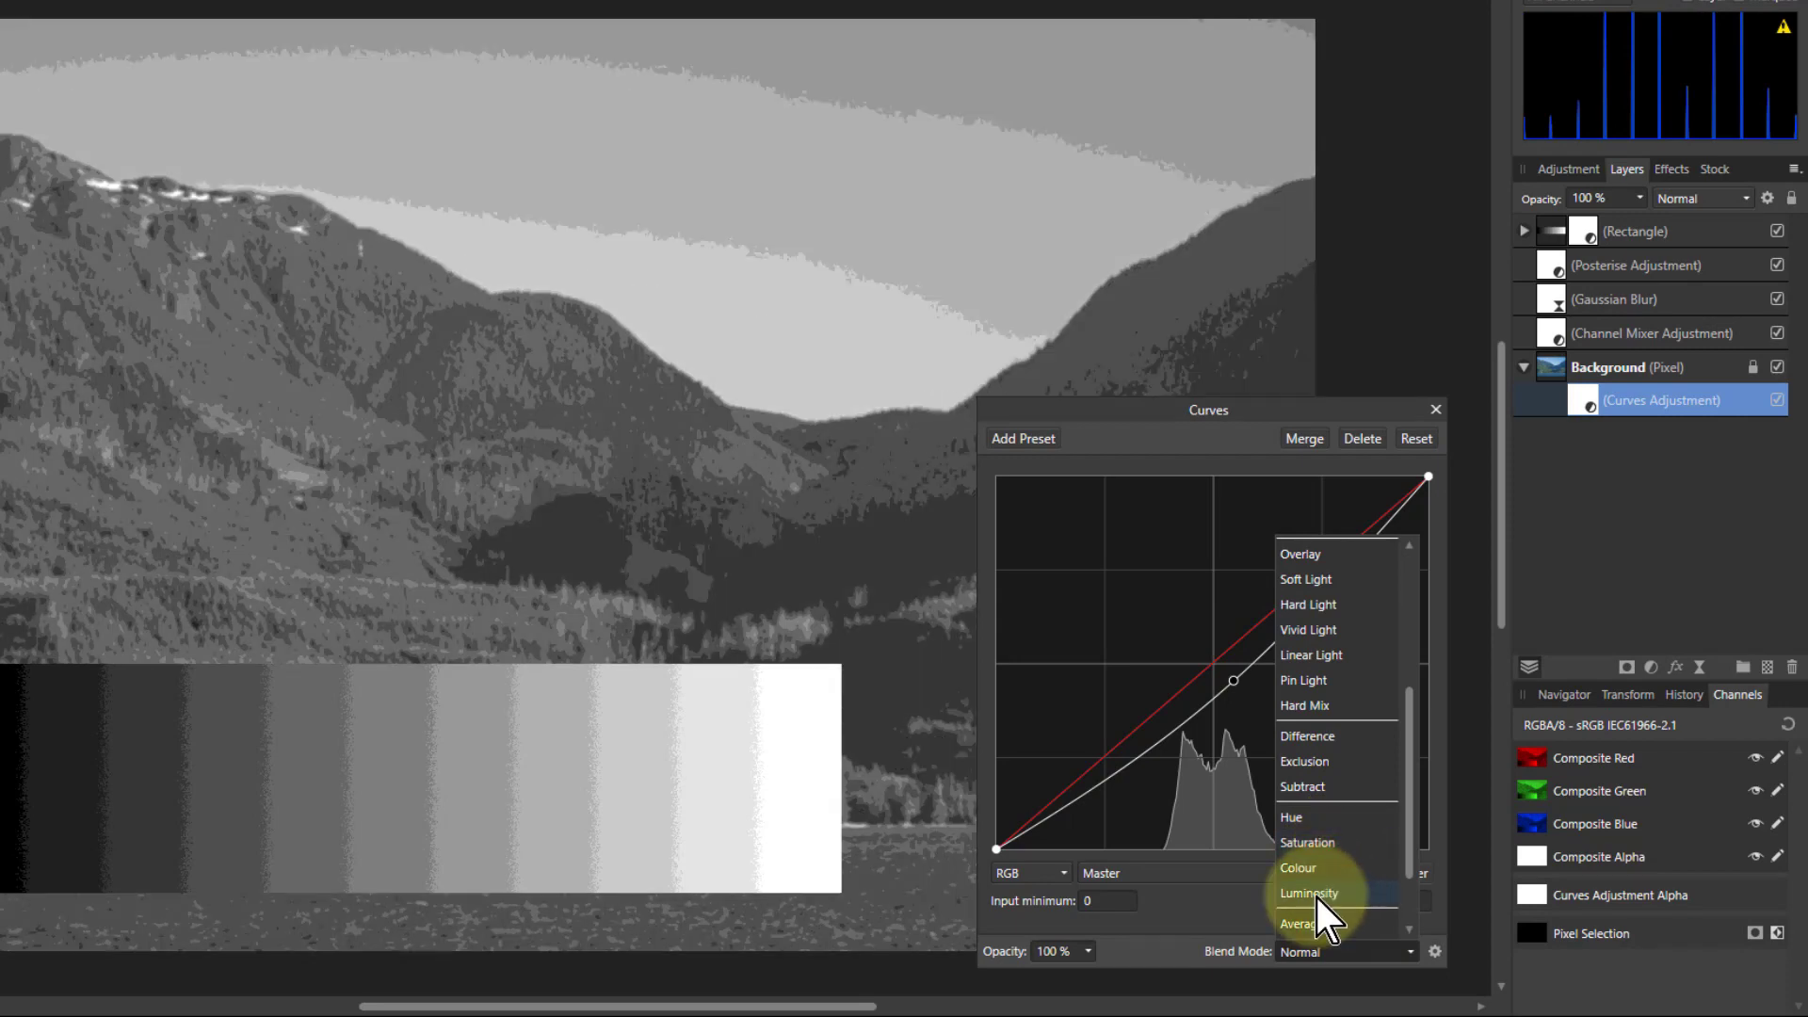
click(1311, 892)
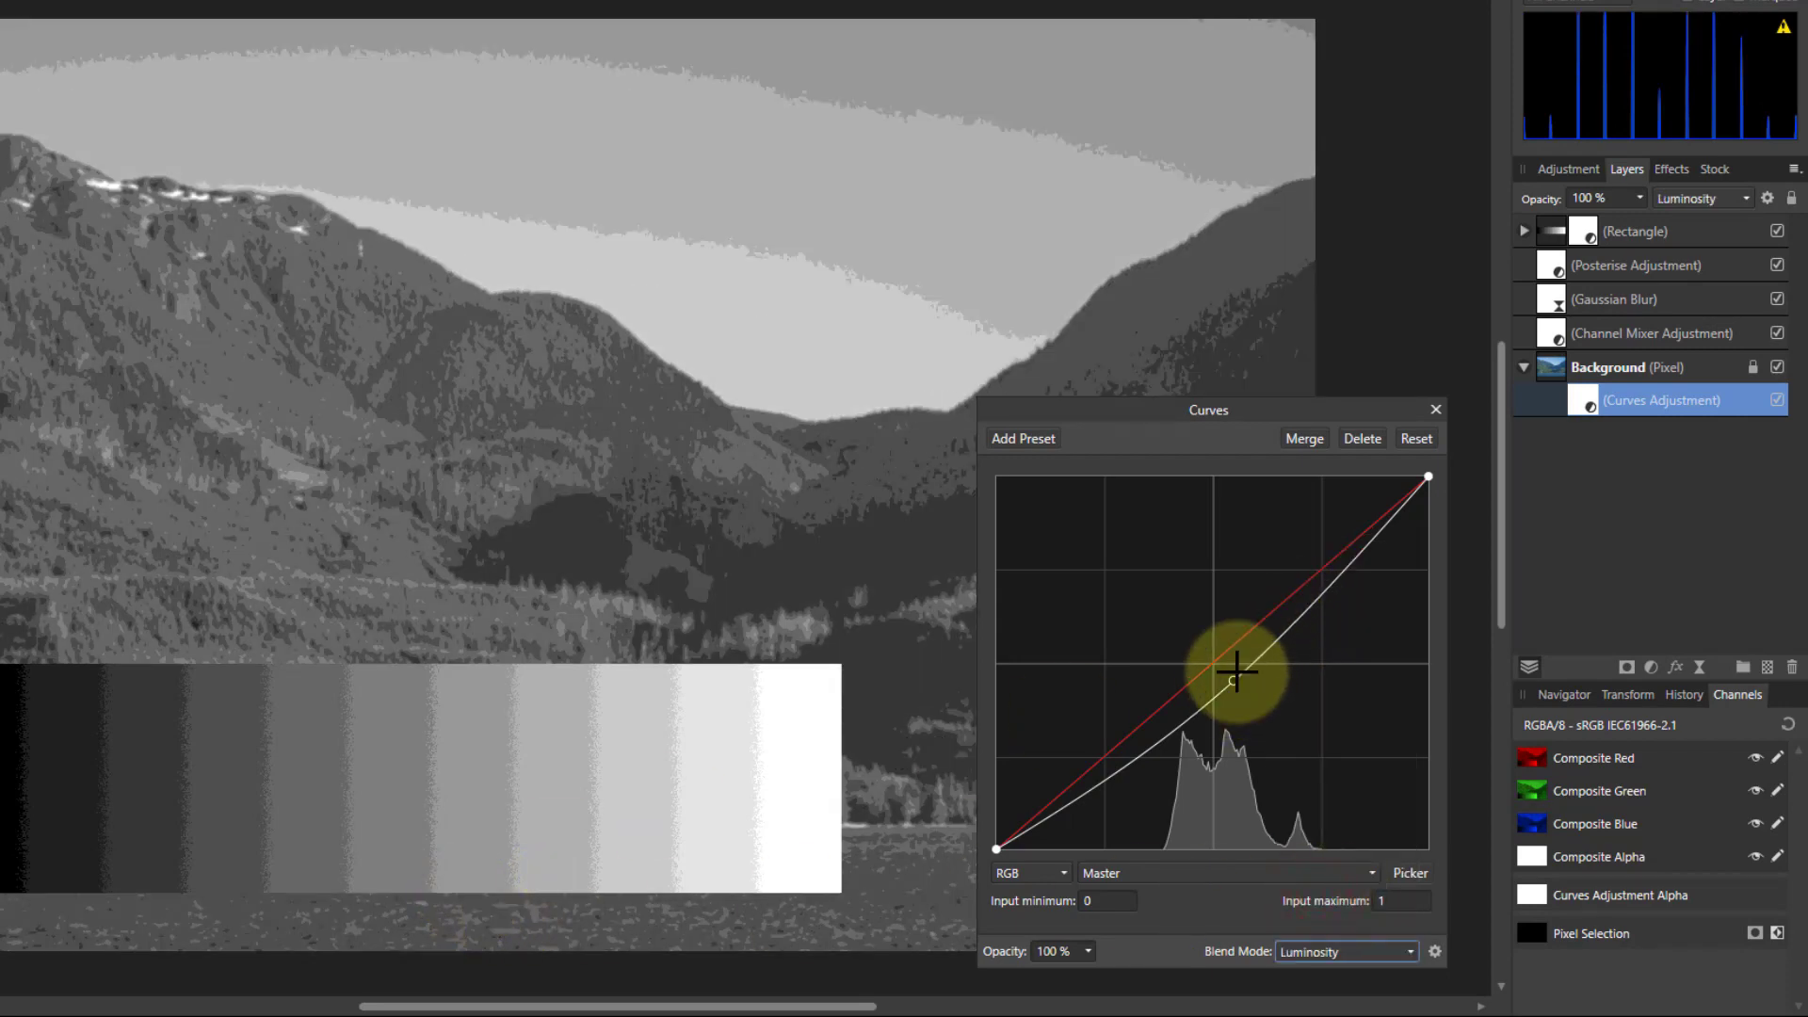
drag(1234, 680, 1221, 666)
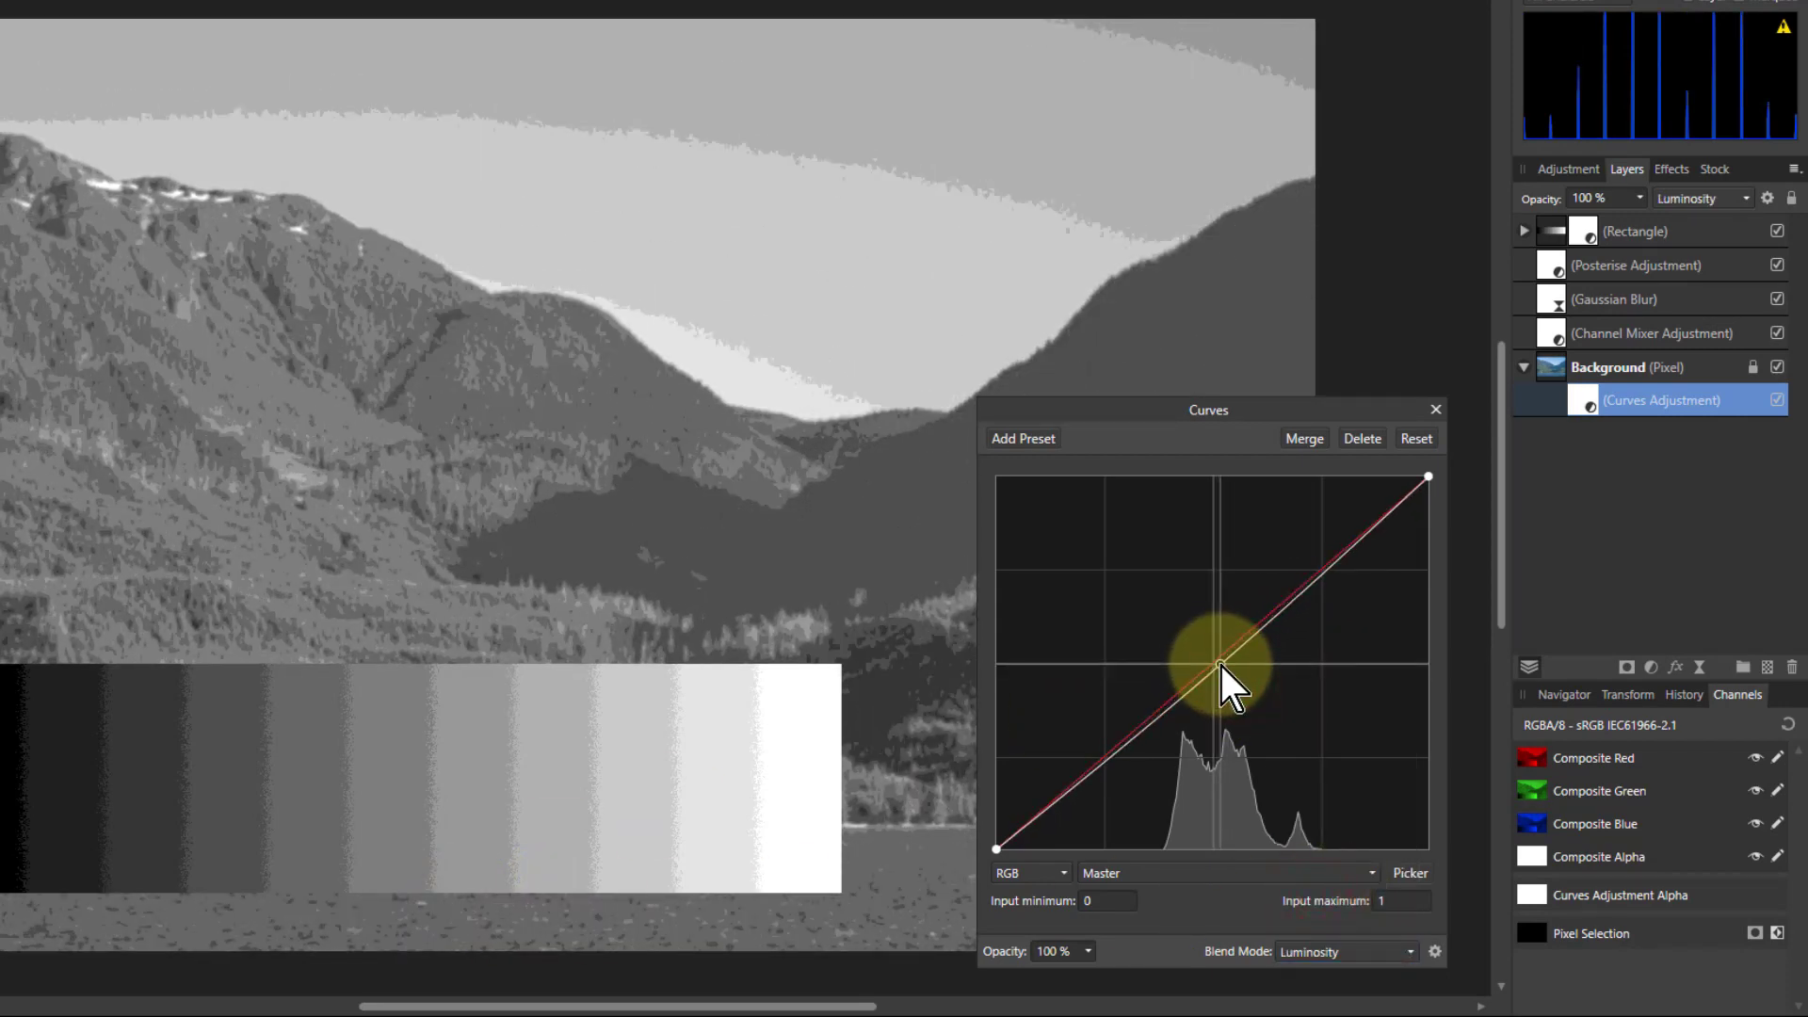
drag(381, 767, 353, 721)
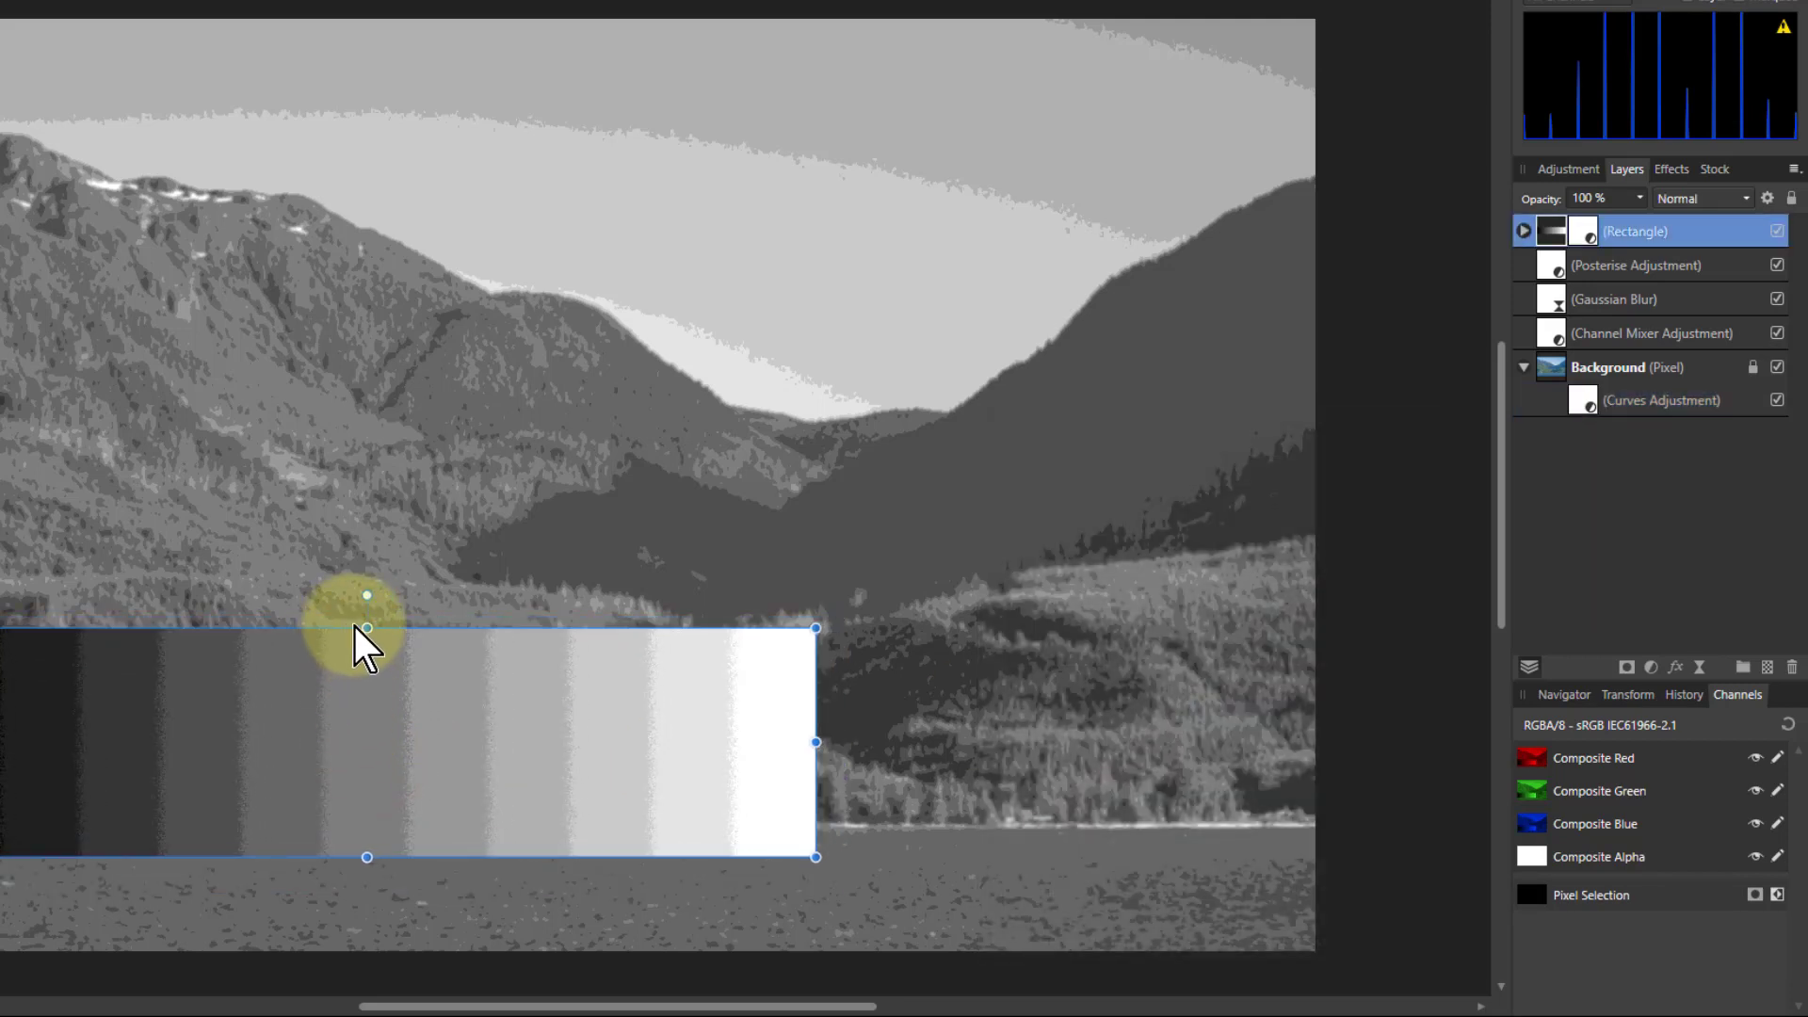
Step: Shift the gradient strip right and pull the Curves midpoint below the diagonal to darken midtones
drag(279, 661, 335, 658)
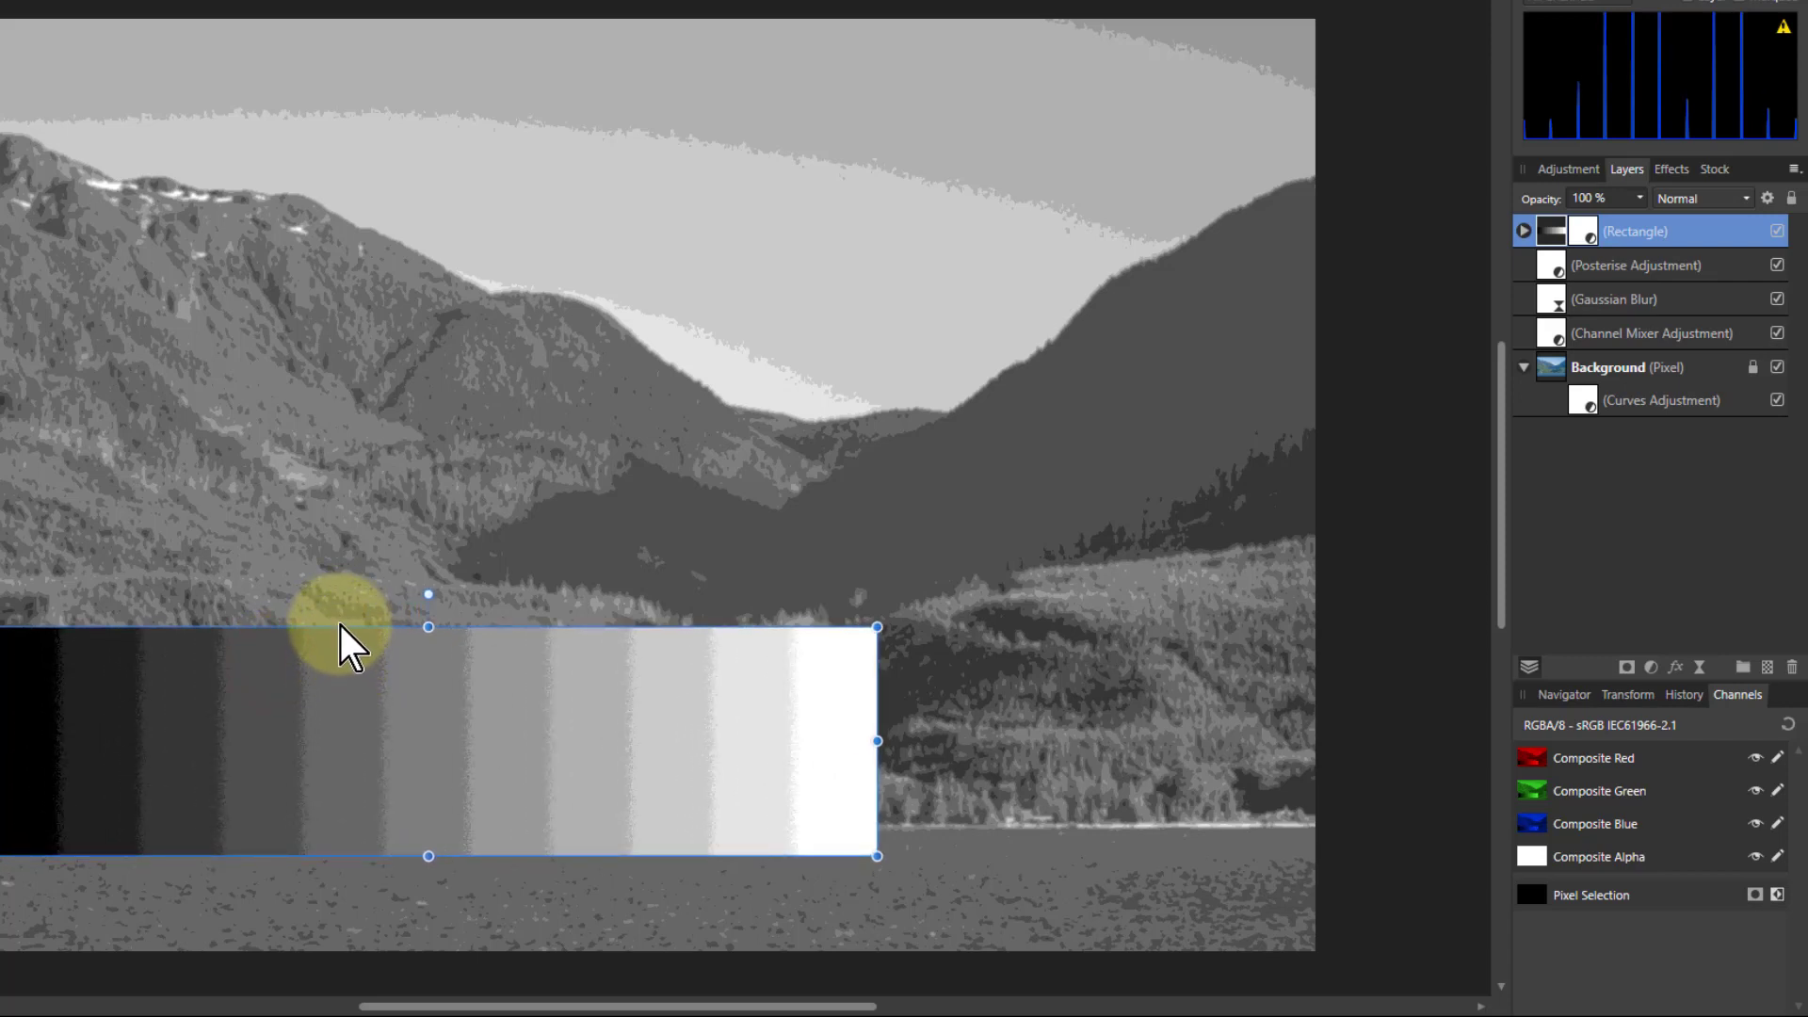
double_click(1584, 405)
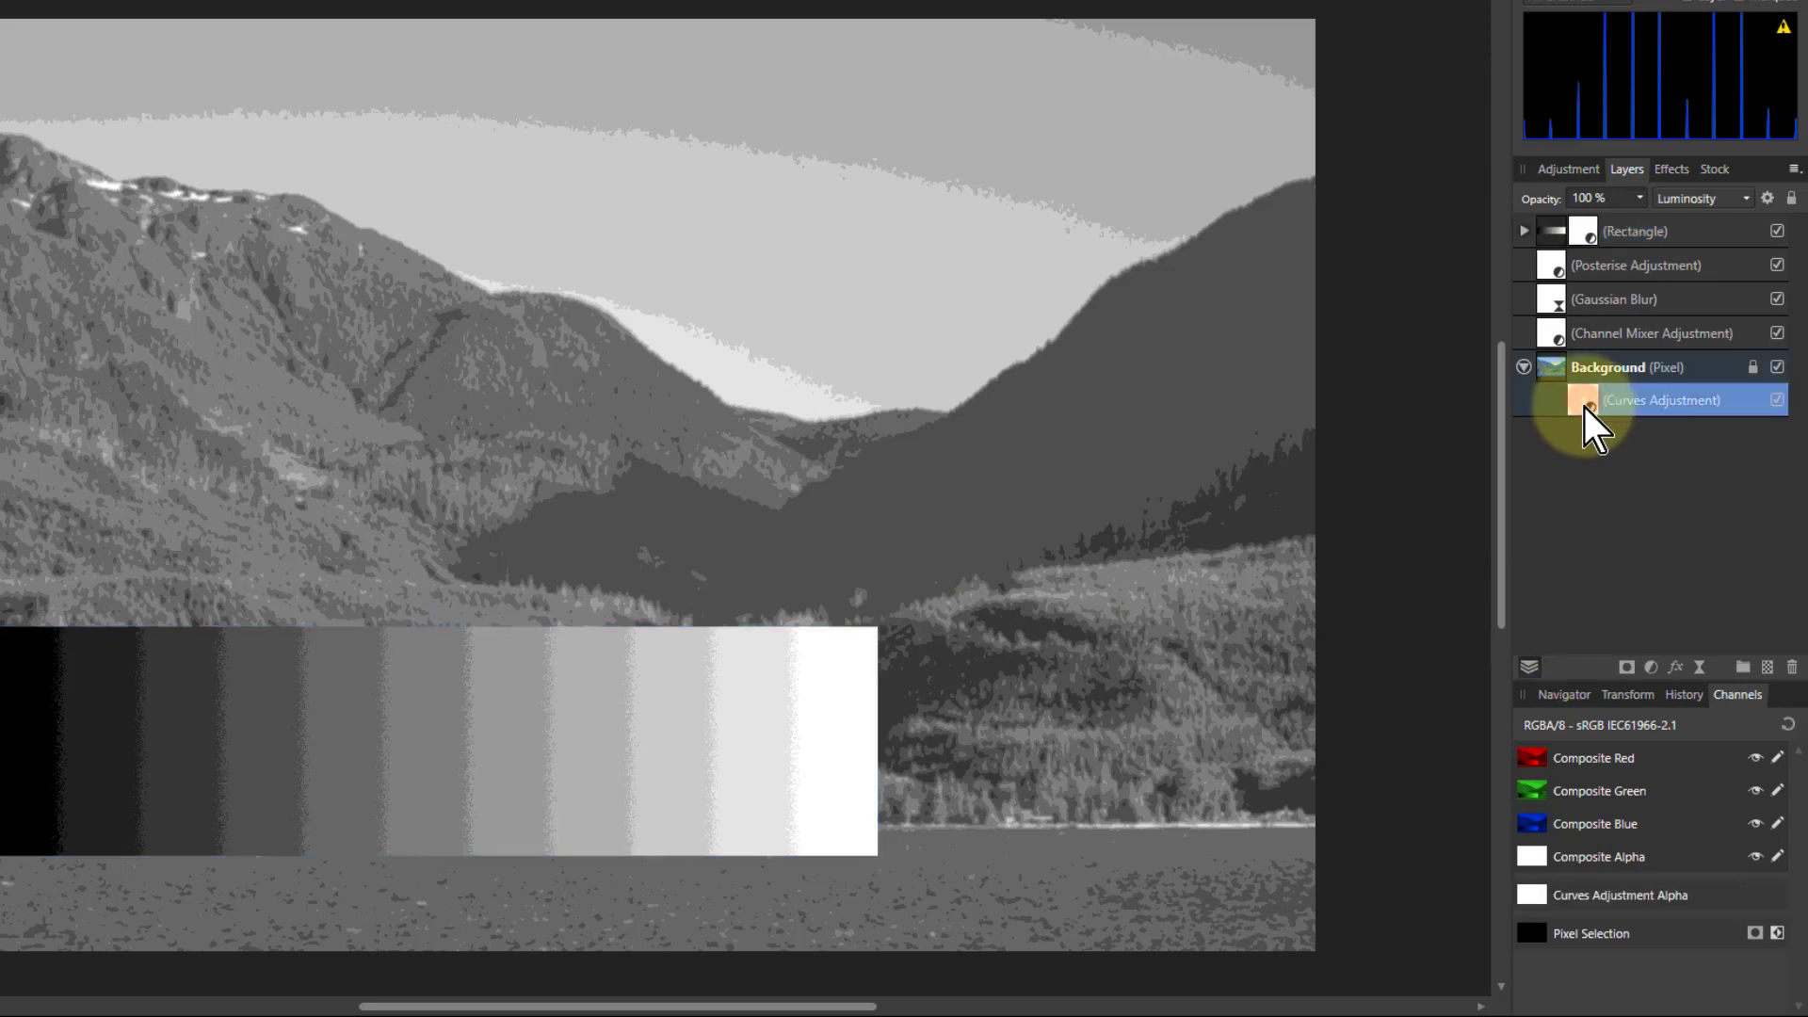
click(1219, 663)
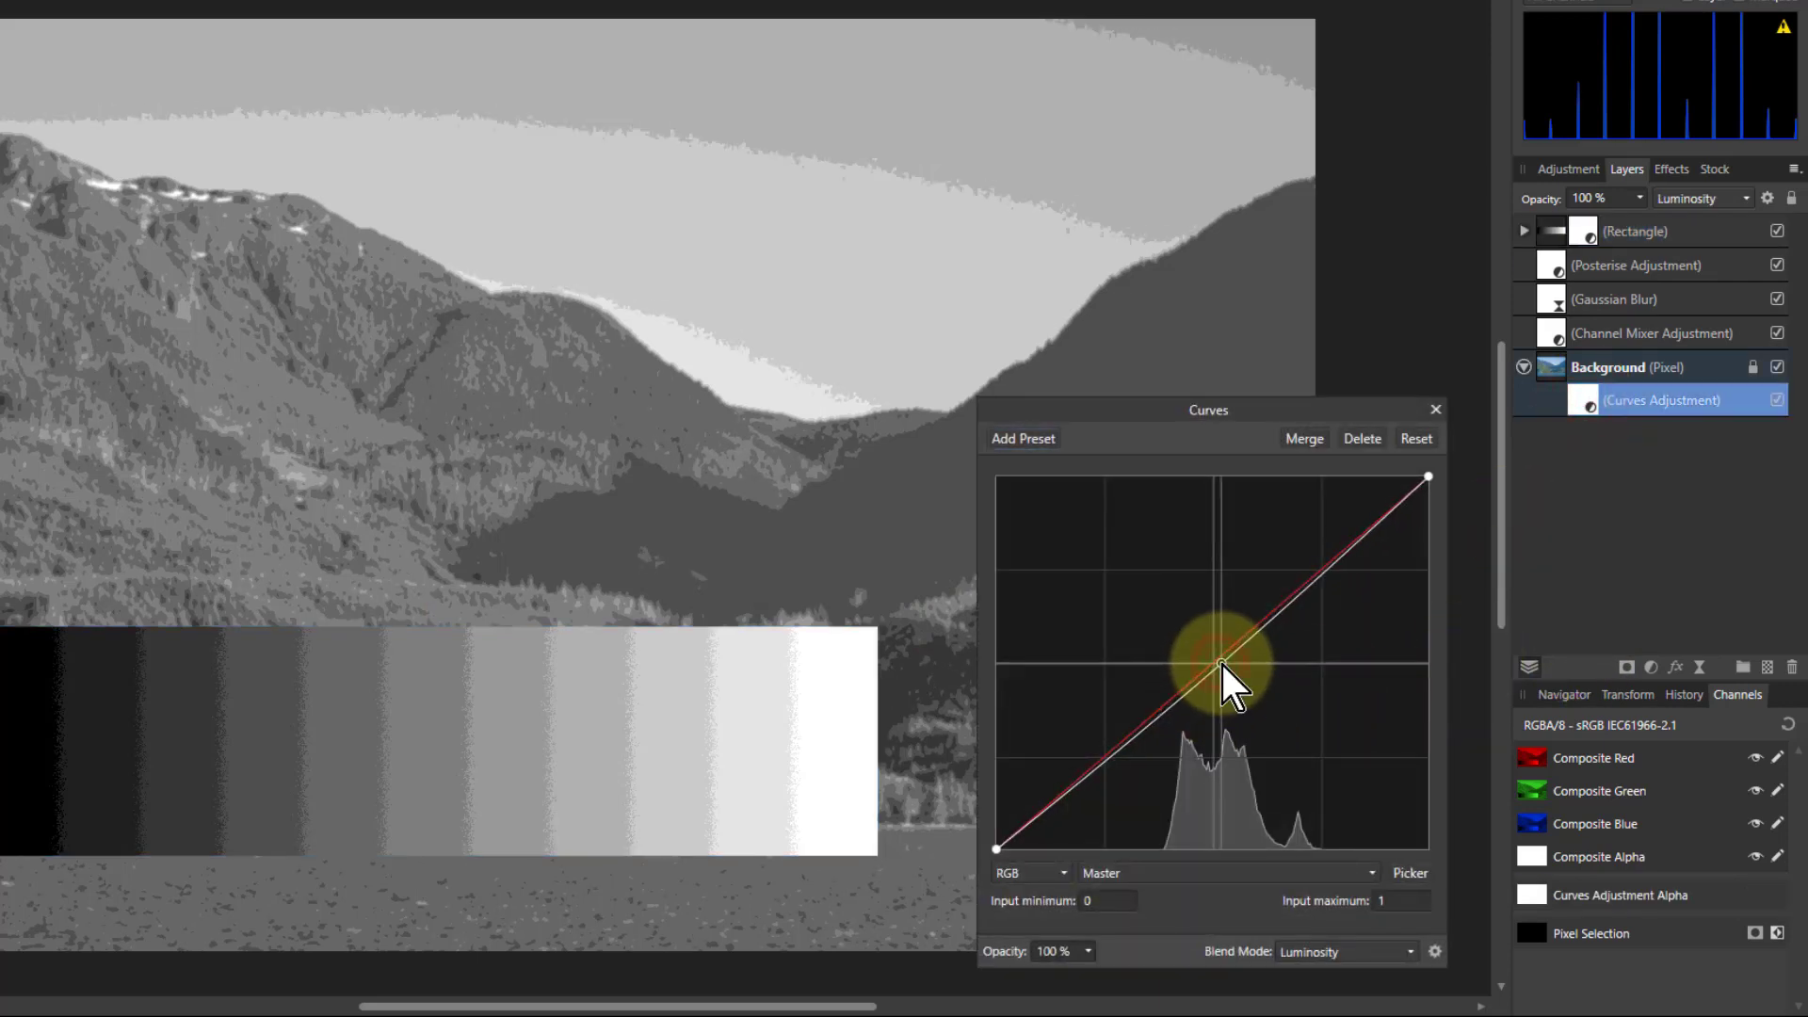
drag(1222, 664, 1253, 676)
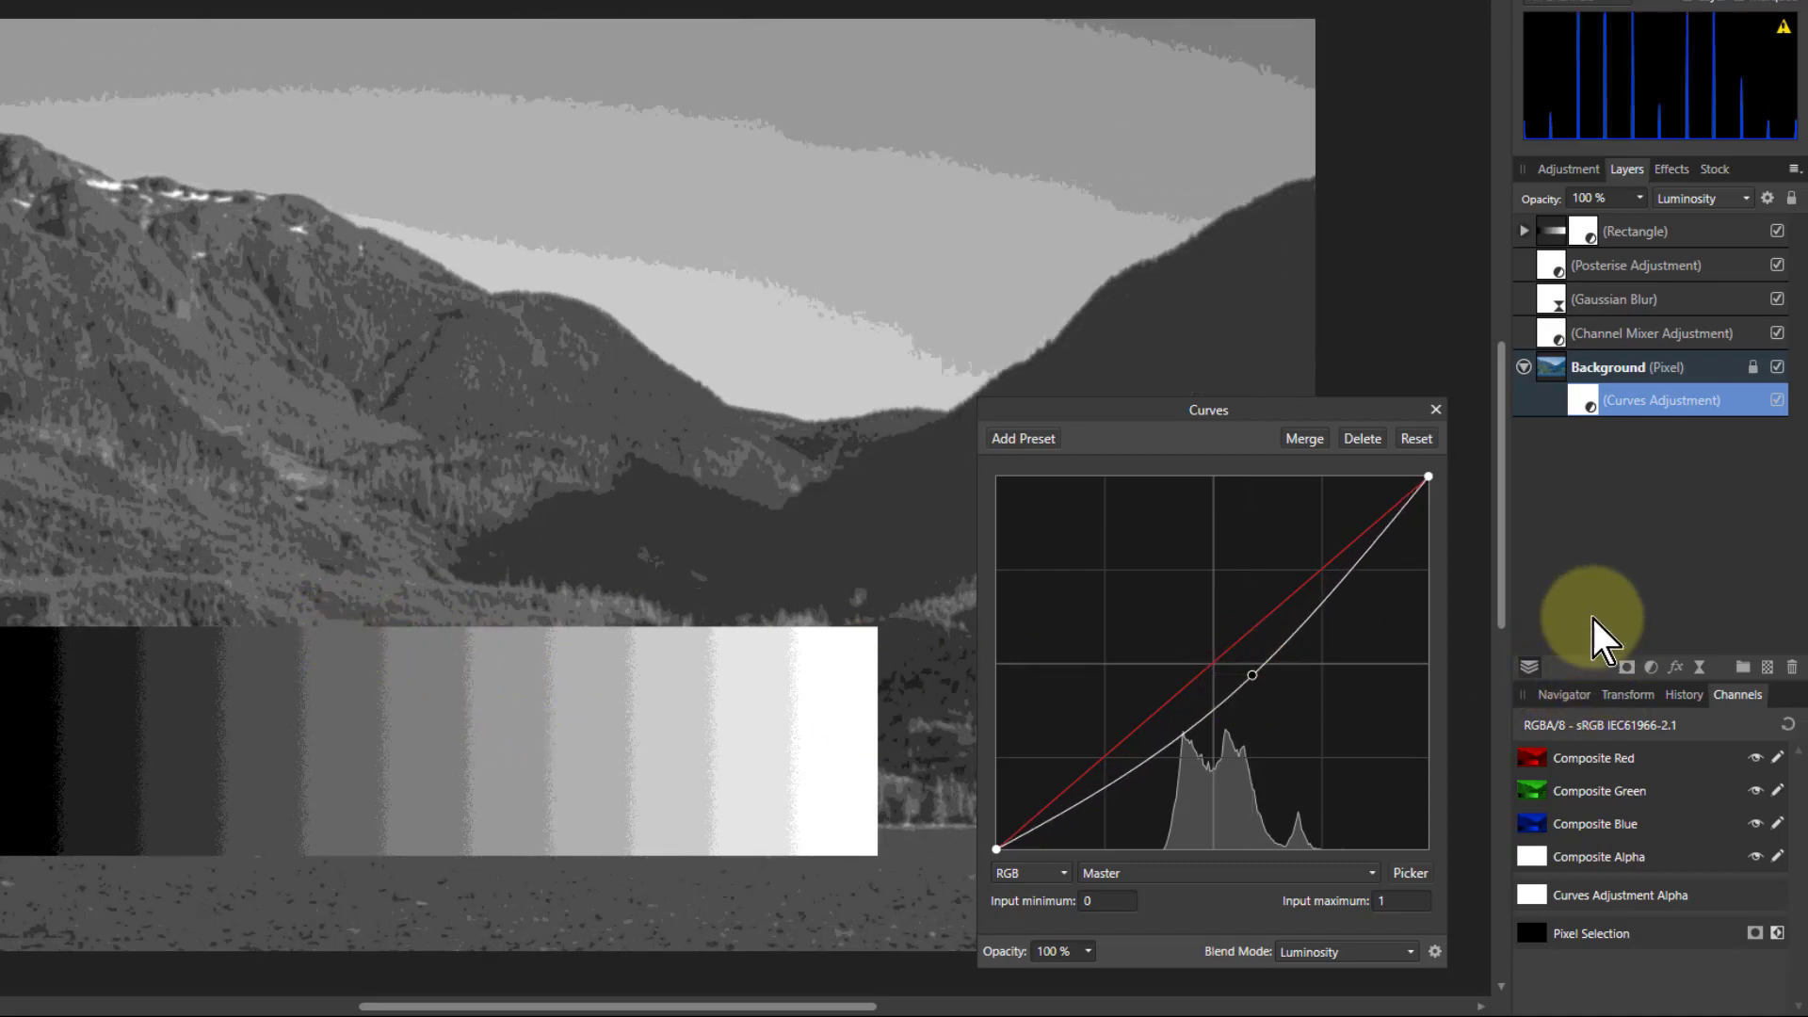
Step: Hide the Posterise, Gaussian Blur, Channel Mixer and Rectangle layers, keeping only Curves visible over the colour photo
double_click(1636, 268)
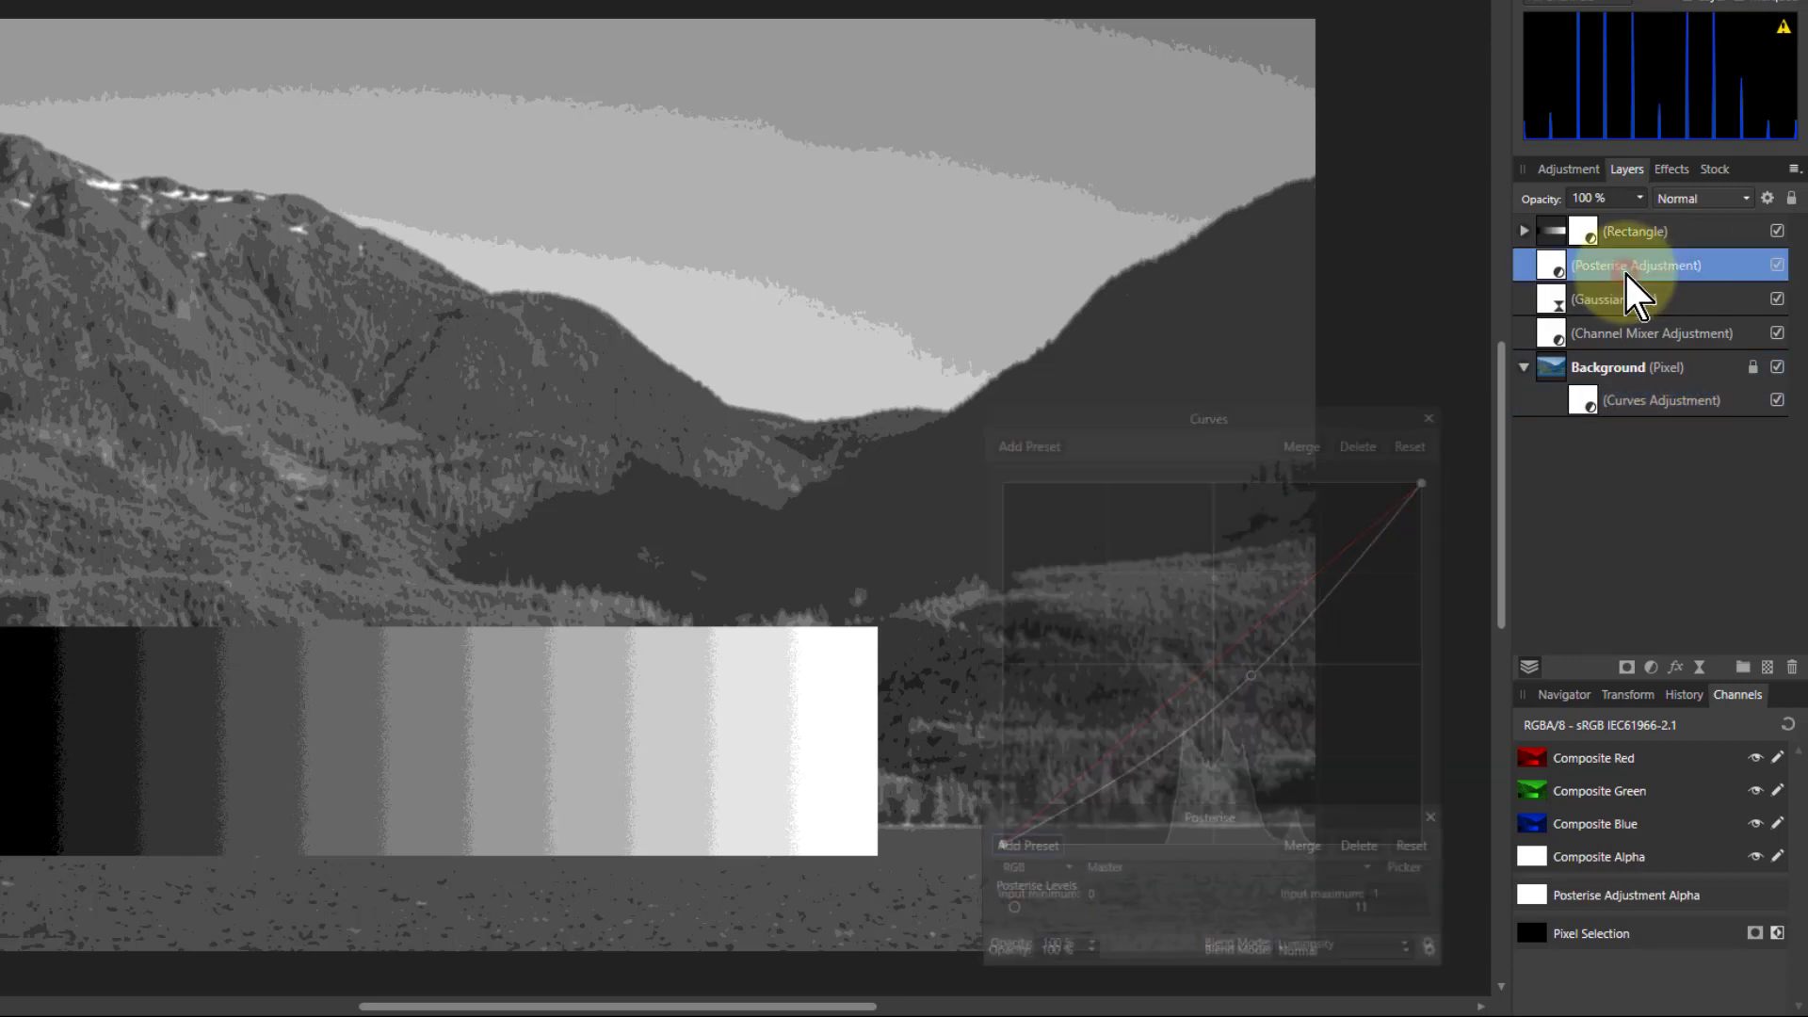
shift+click(1646, 335)
click(1778, 267)
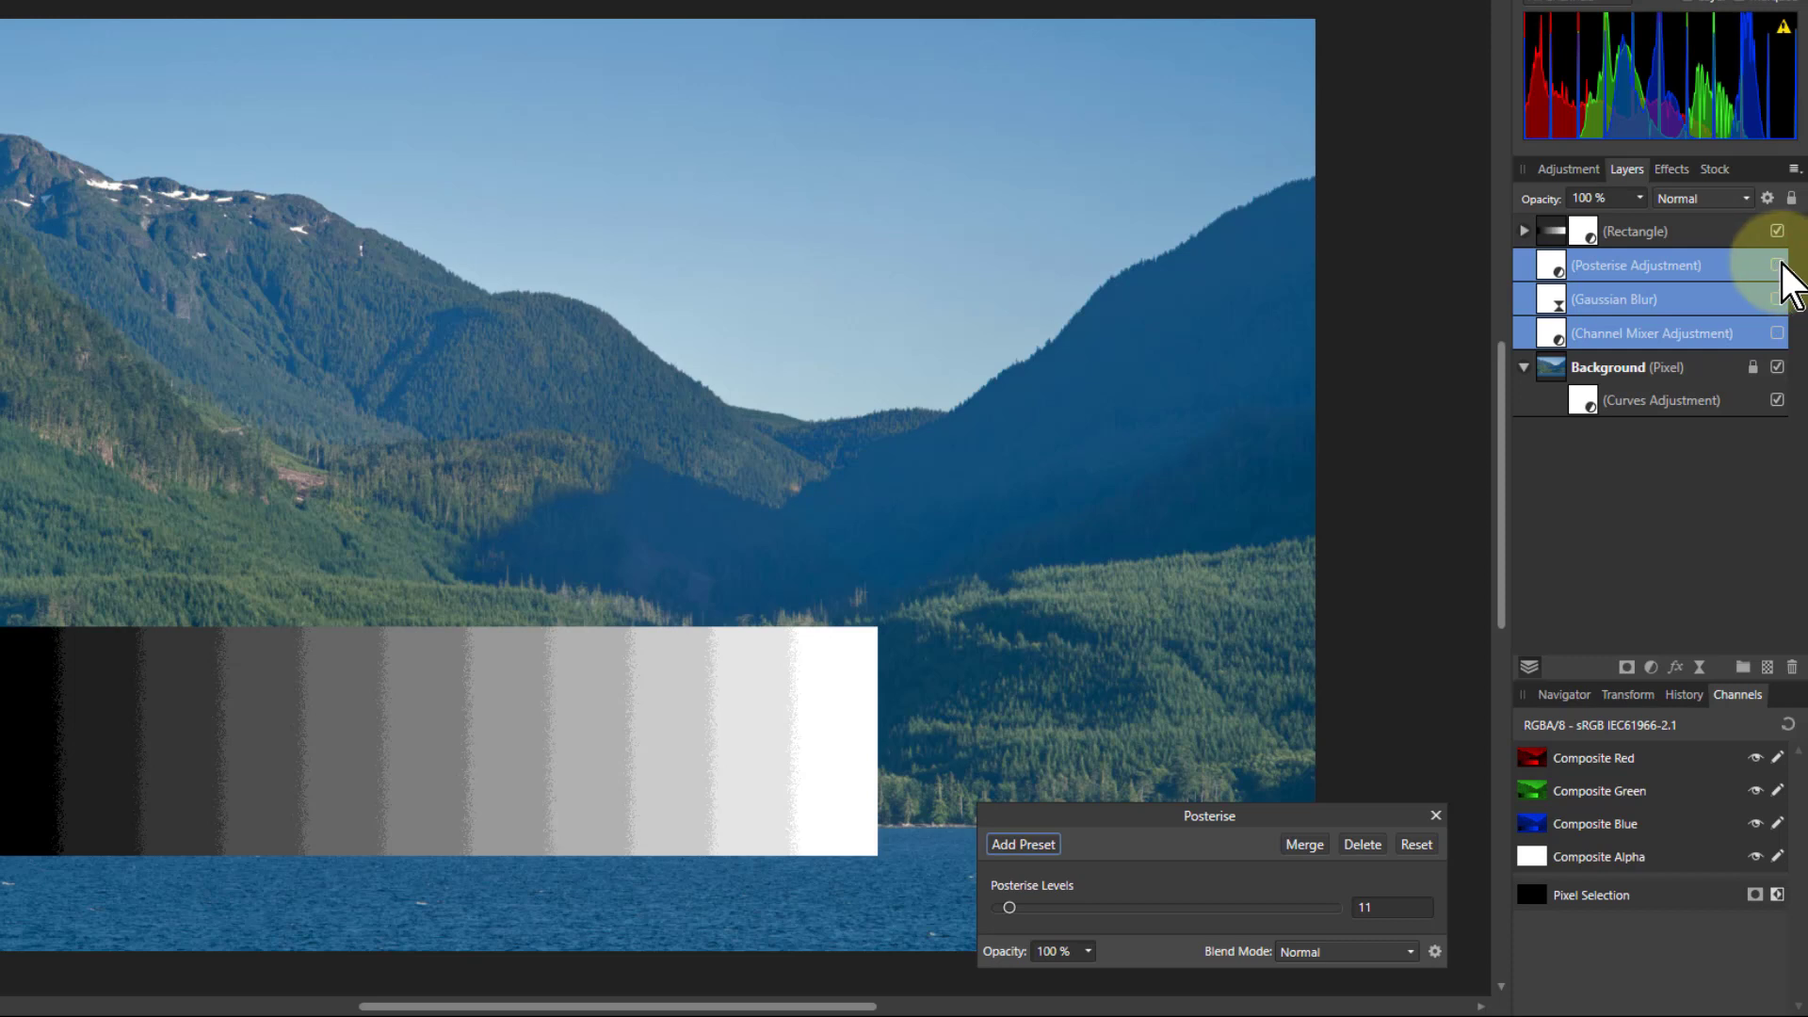
click(1777, 231)
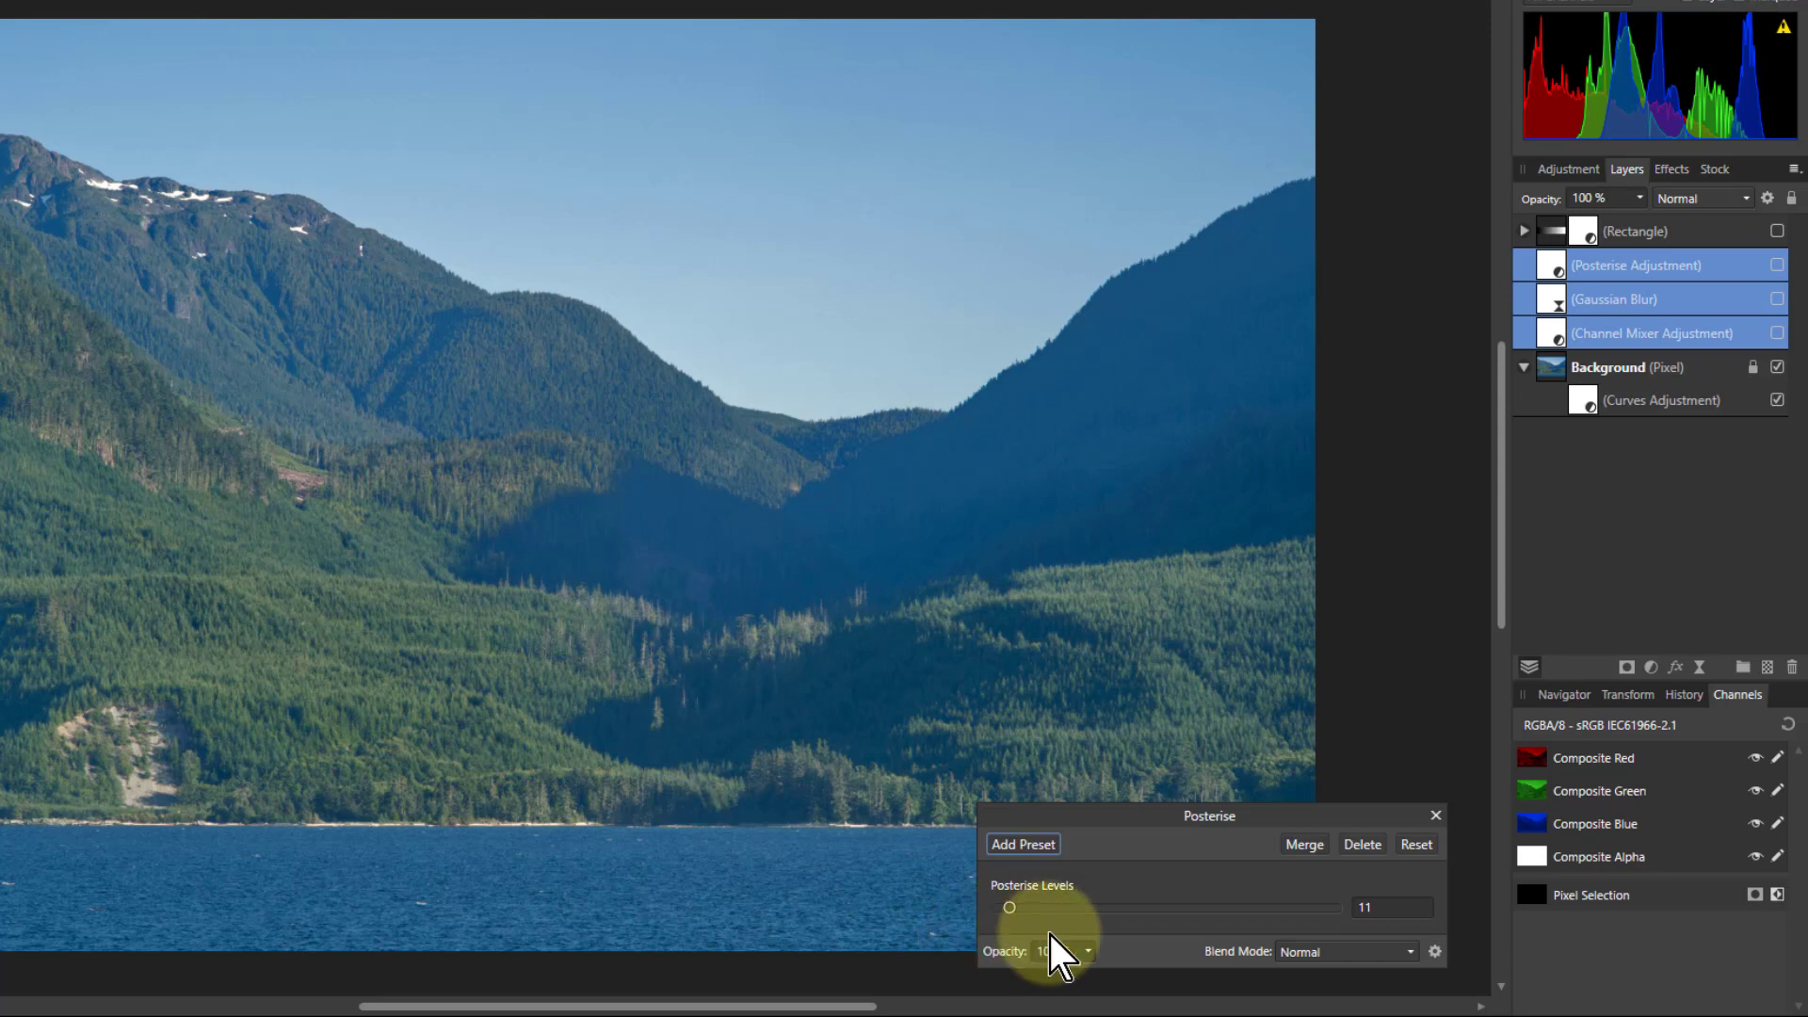
click(1435, 815)
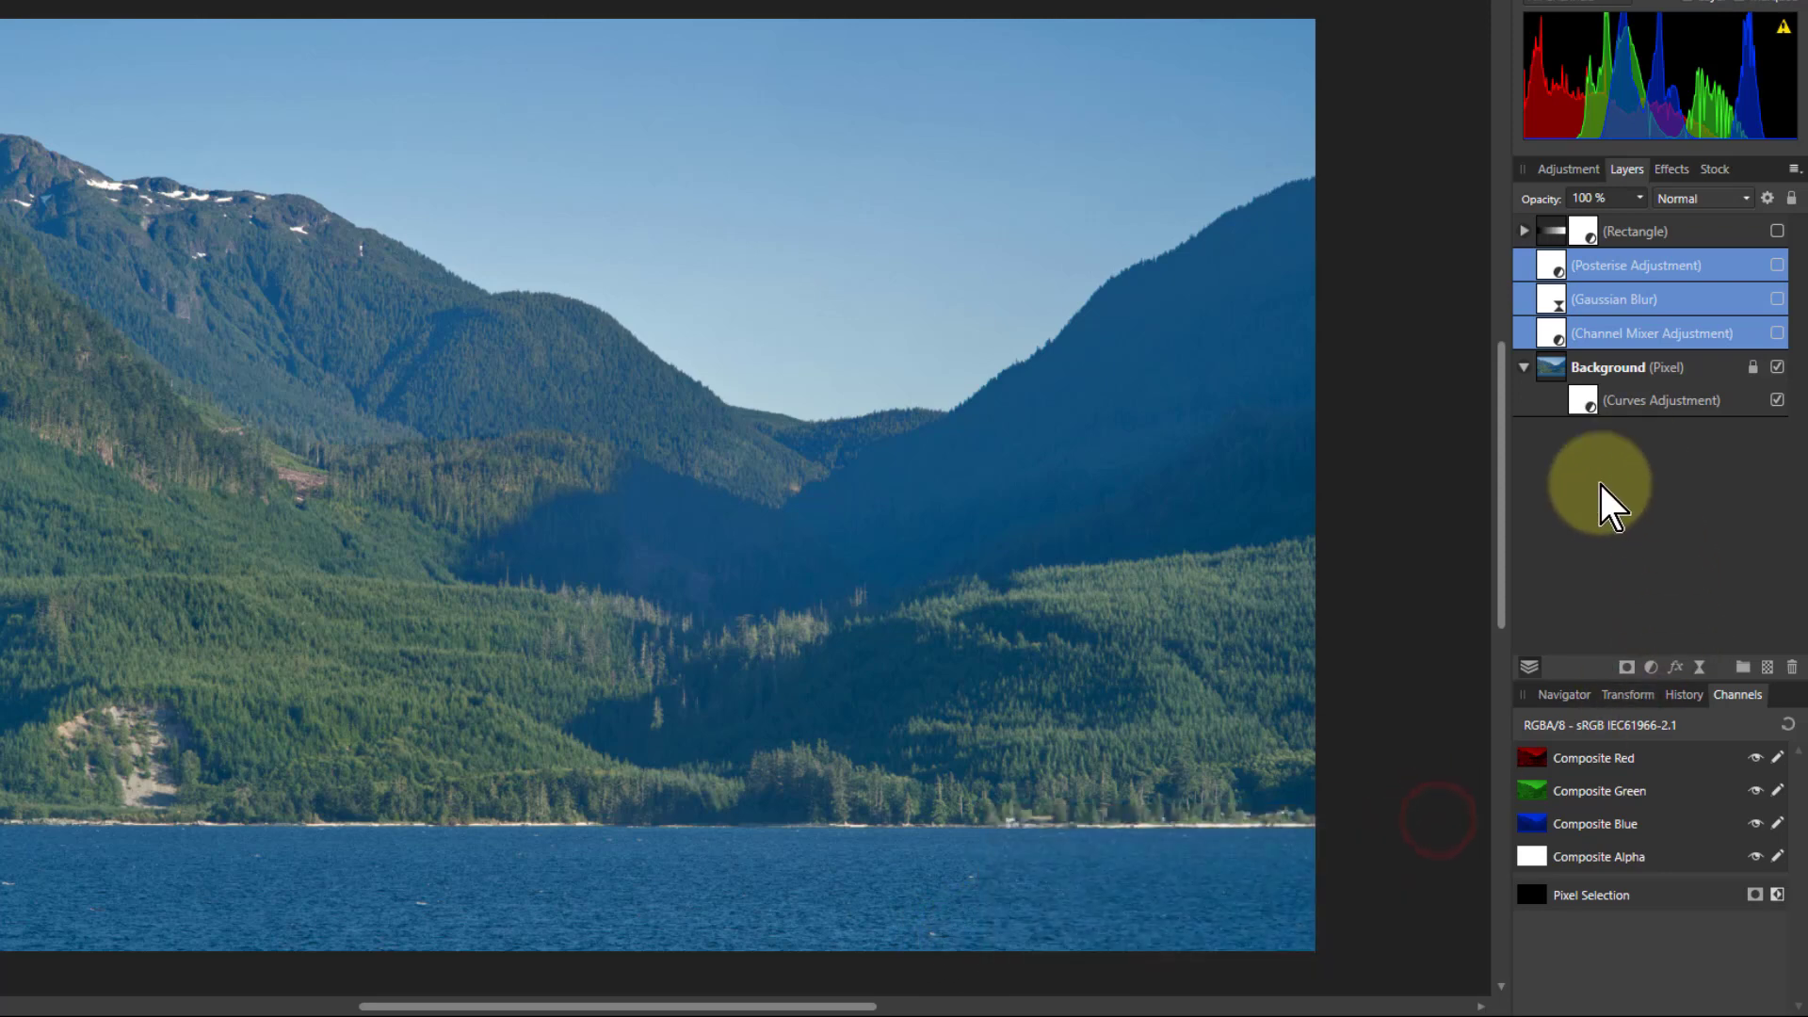